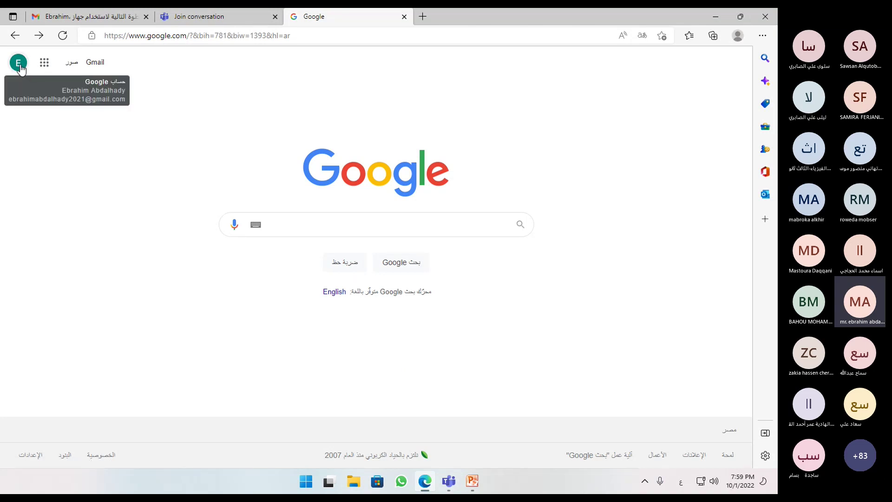
# Open the Gmail inbox from the Google home page
pyautogui.click(20, 64)
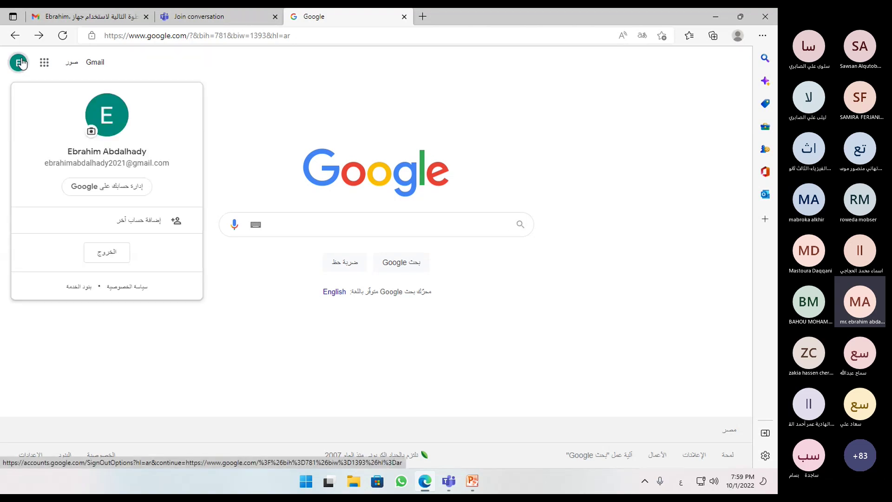
pyautogui.click(19, 63)
pyautogui.click(95, 64)
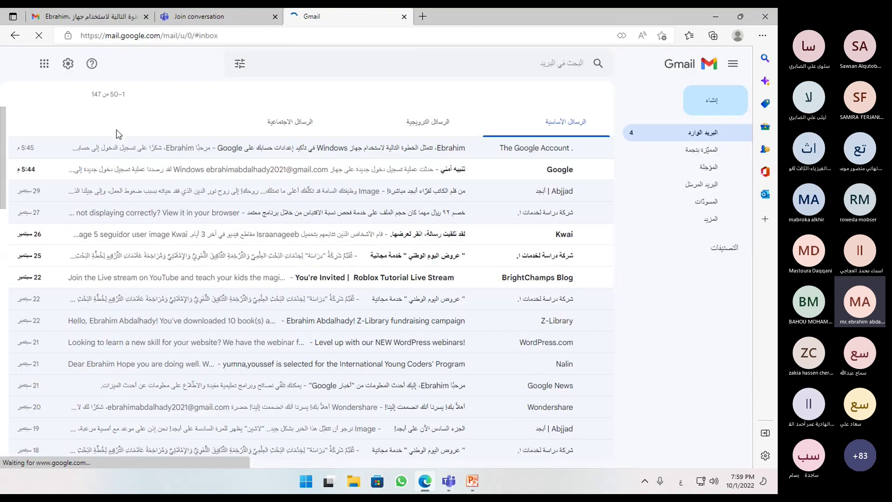
pyautogui.click(66, 66)
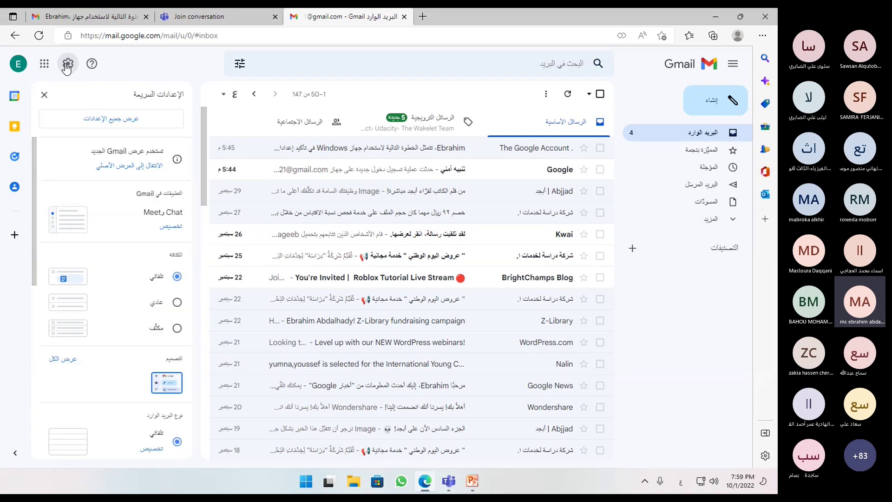
pyautogui.click(67, 65)
# Open Google Docs (مستندات) from the list of Google apps
pyautogui.click(45, 65)
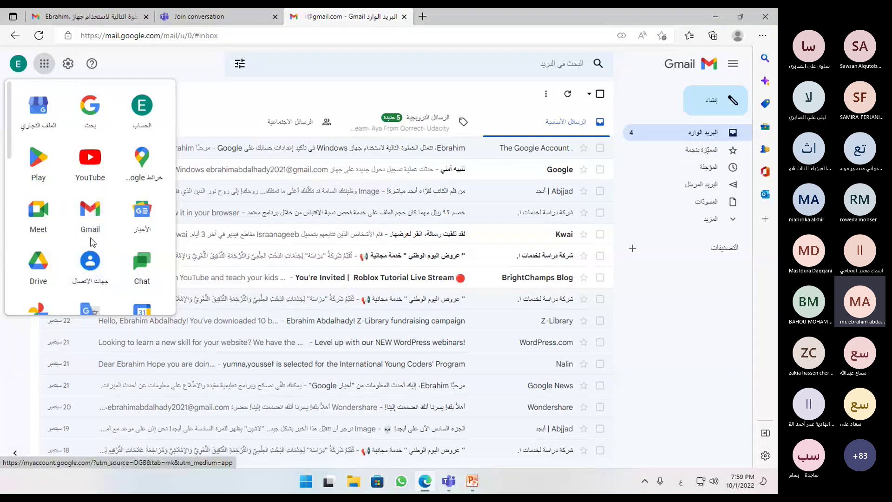
pyautogui.scroll(-2, 92, 223)
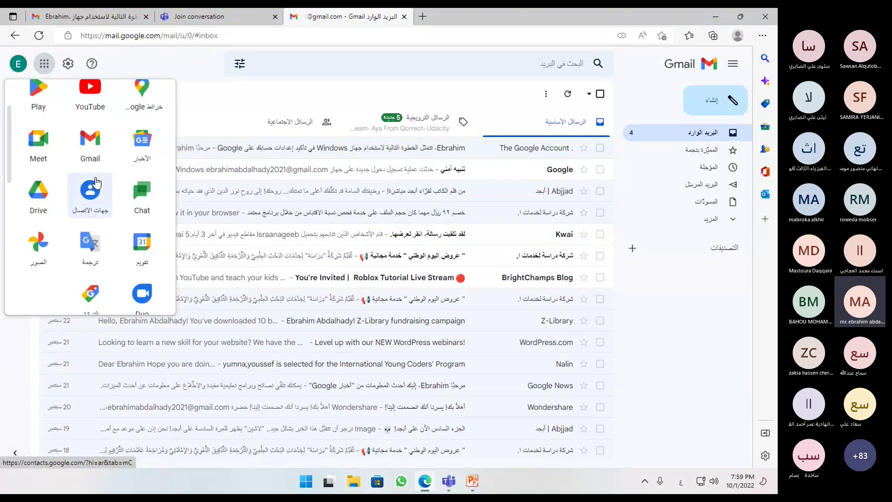
pyautogui.scroll(-1, 93, 279)
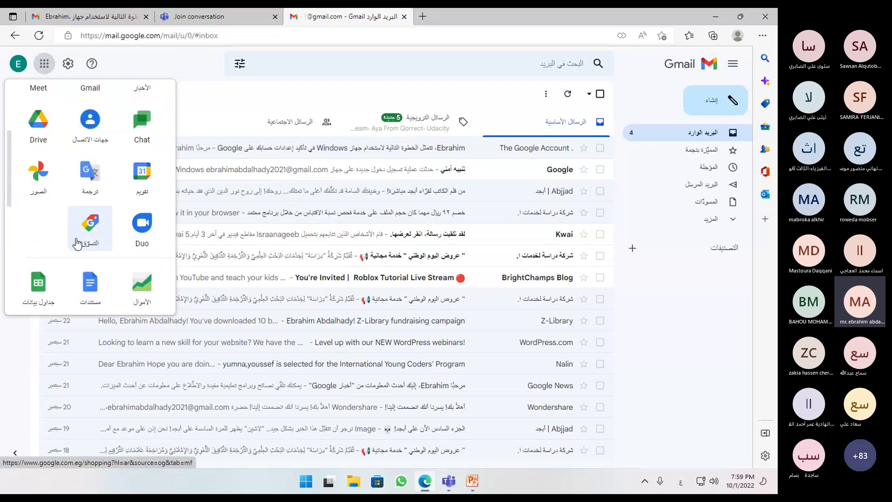
pyautogui.click(91, 286)
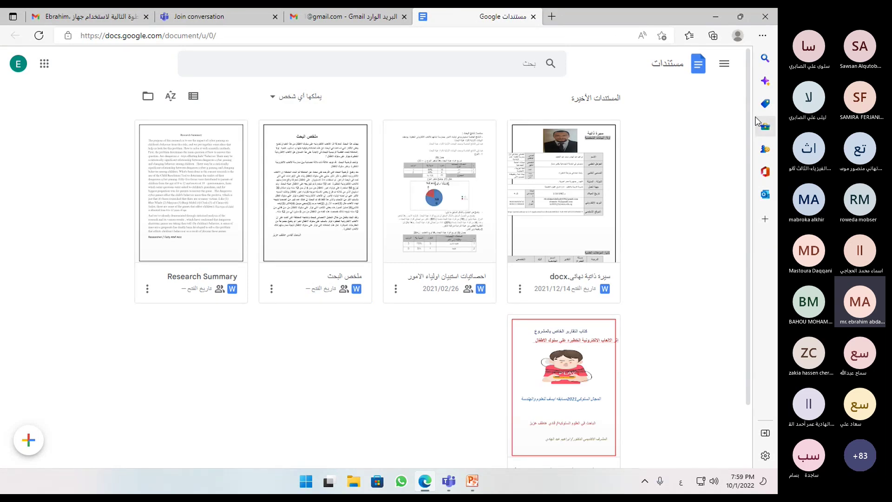
# Switch from Google Docs to Google Forms (النماذج) and create a new blank form
pyautogui.click(725, 74)
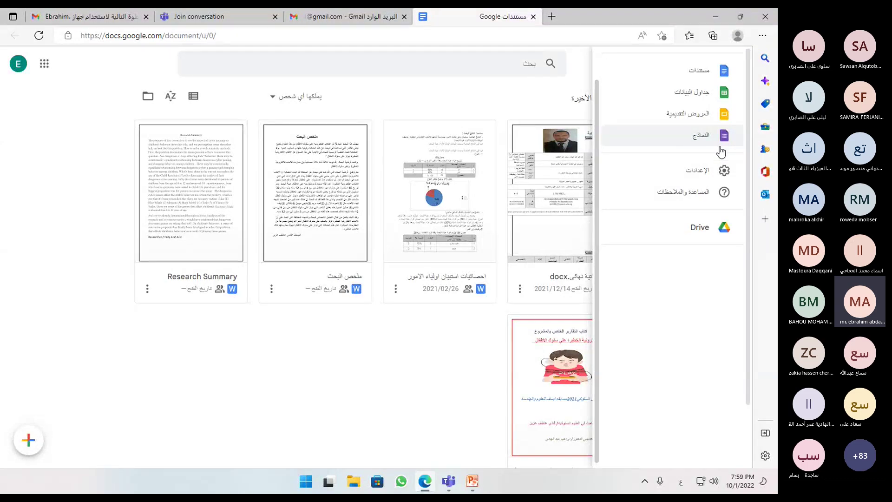
pyautogui.click(697, 139)
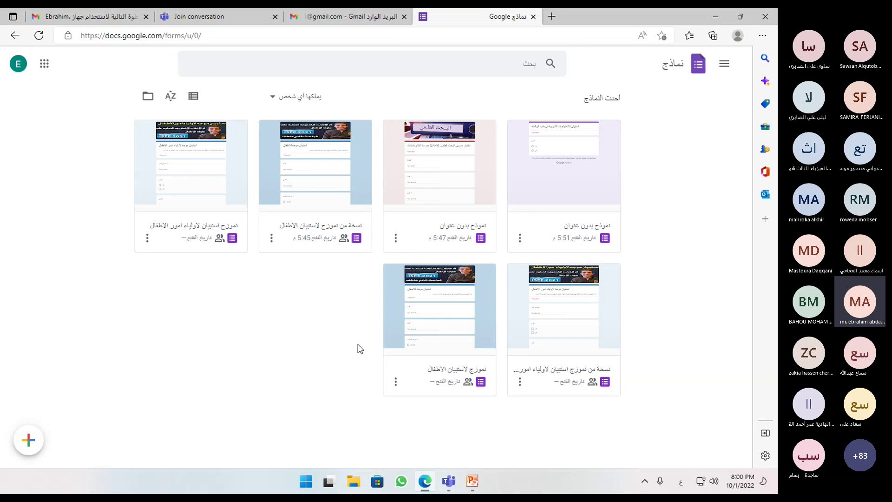
pyautogui.click(29, 441)
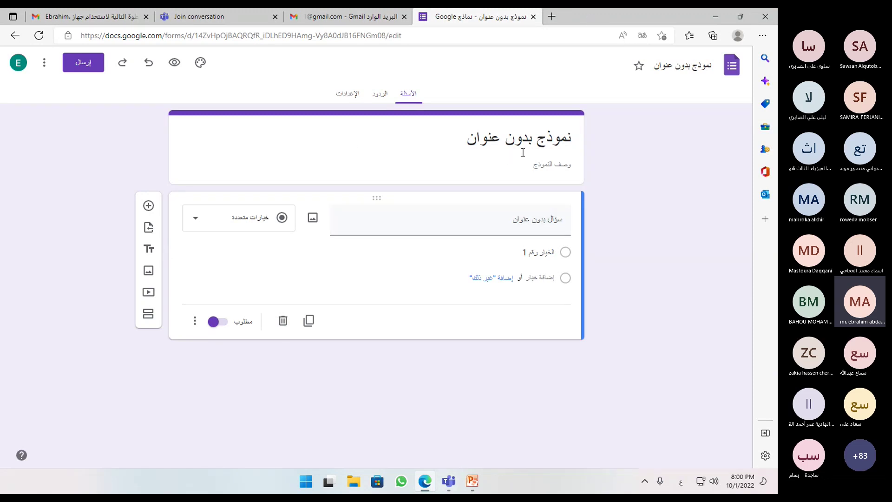
# Replace the form's title with "استبيان حول الاحتياجات التدريبية في عصر الرقمنة"
pyautogui.click(528, 139)
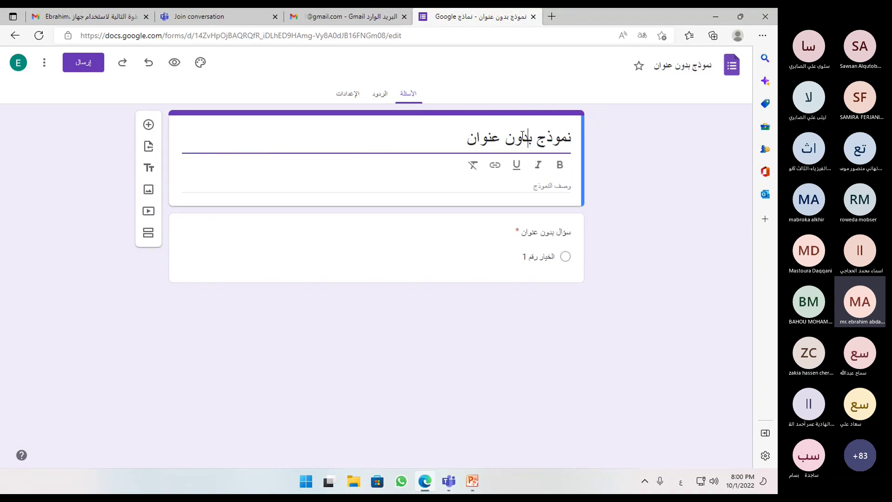
pyautogui.tripleClick(521, 138)
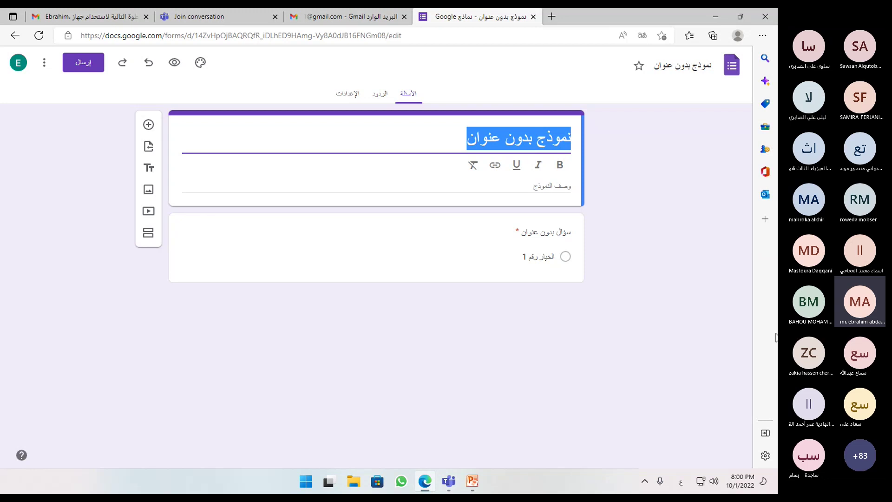
pyautogui.write('ا')
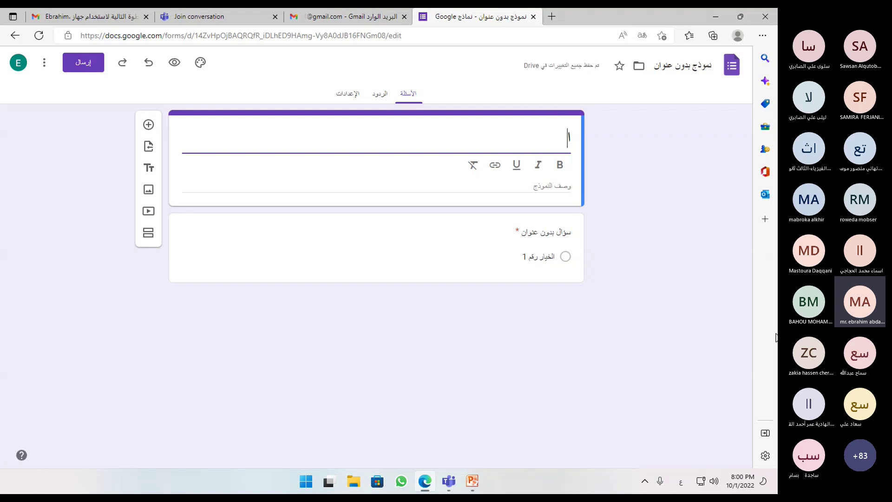
pyautogui.write('ستبيان')
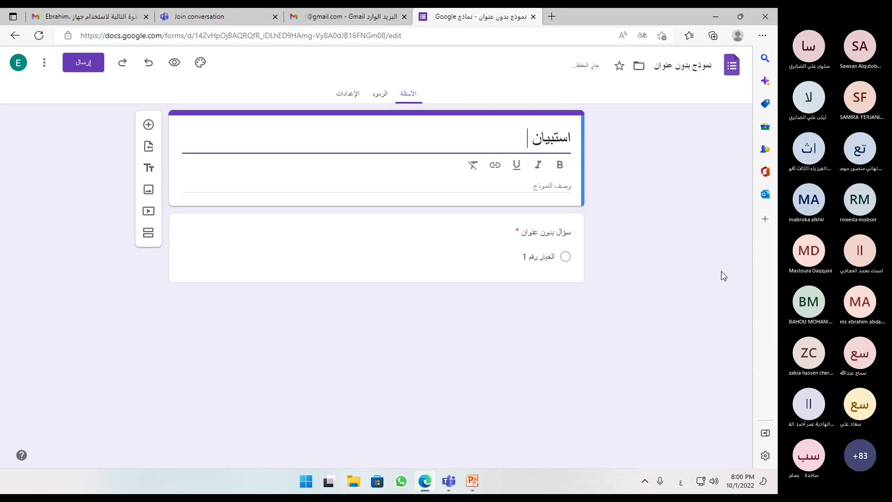
pyautogui.write(' ح')
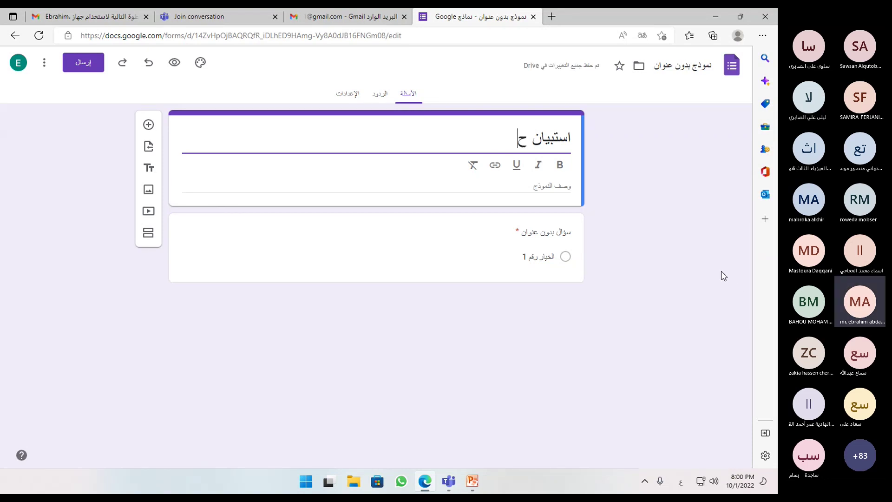
pyautogui.write('ول الاحتياجا')
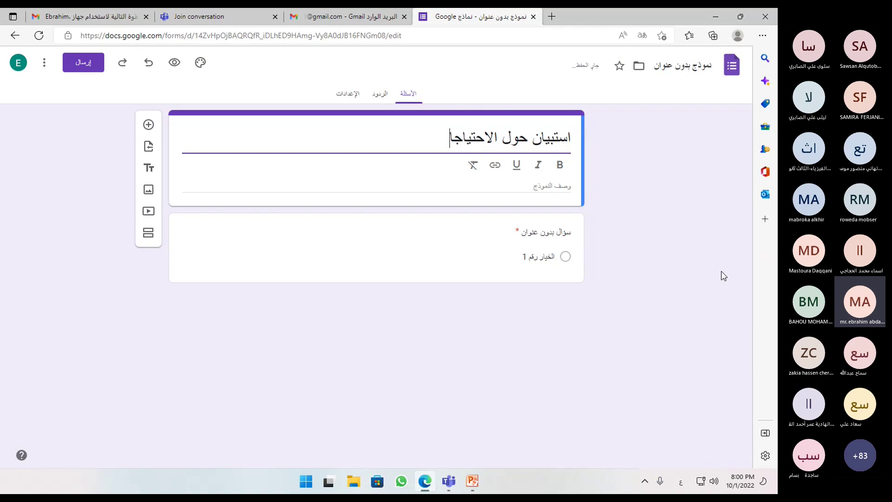
pyautogui.write('ت الت')
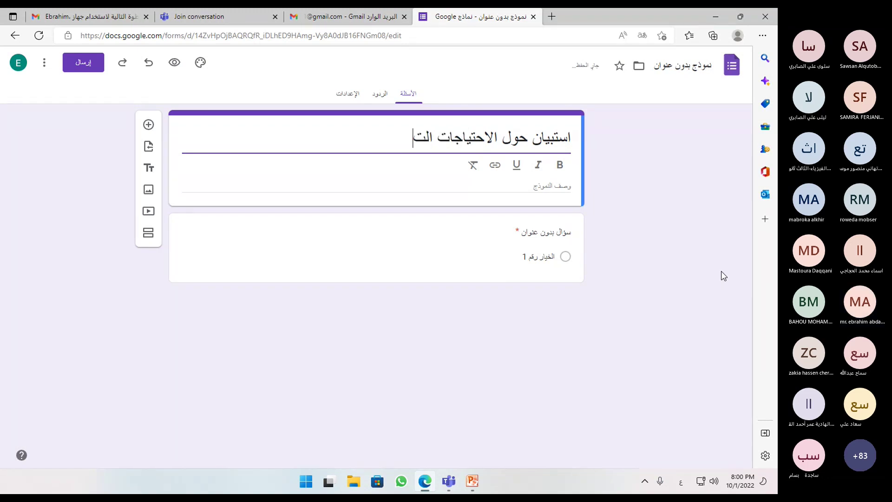
pyautogui.write('دريبية ف')
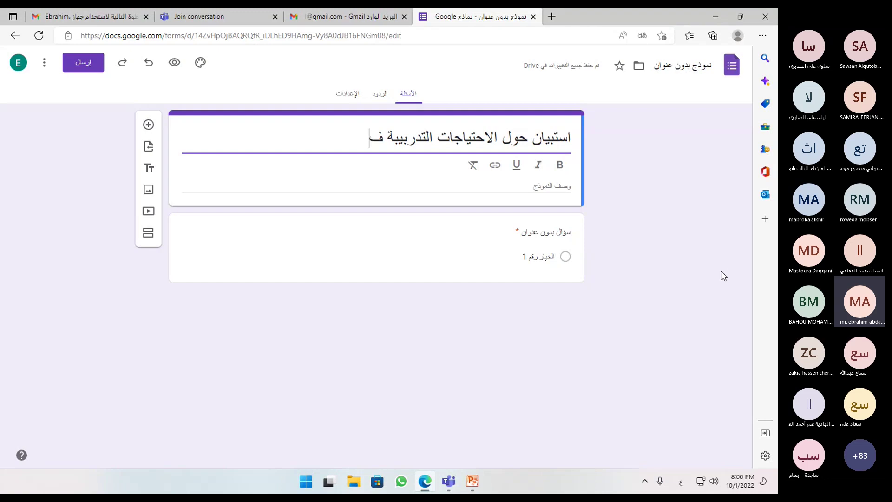
pyautogui.write('ي عص')
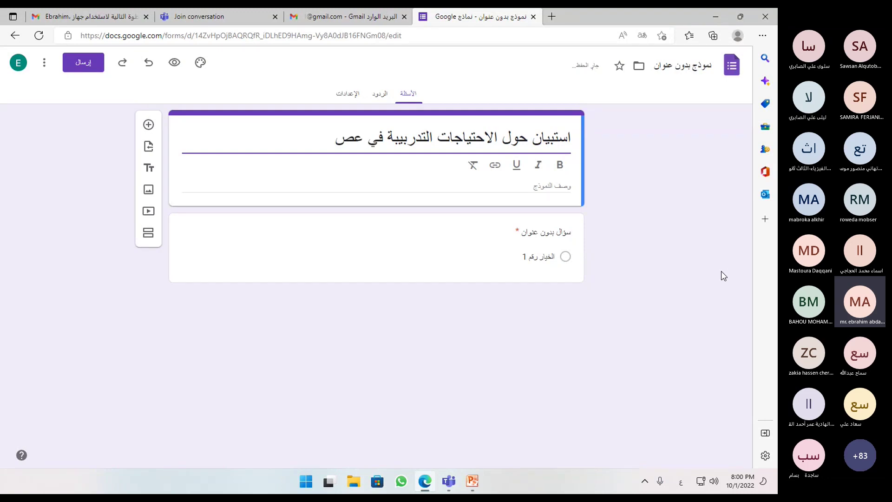
pyautogui.write('ر الرقمنة')
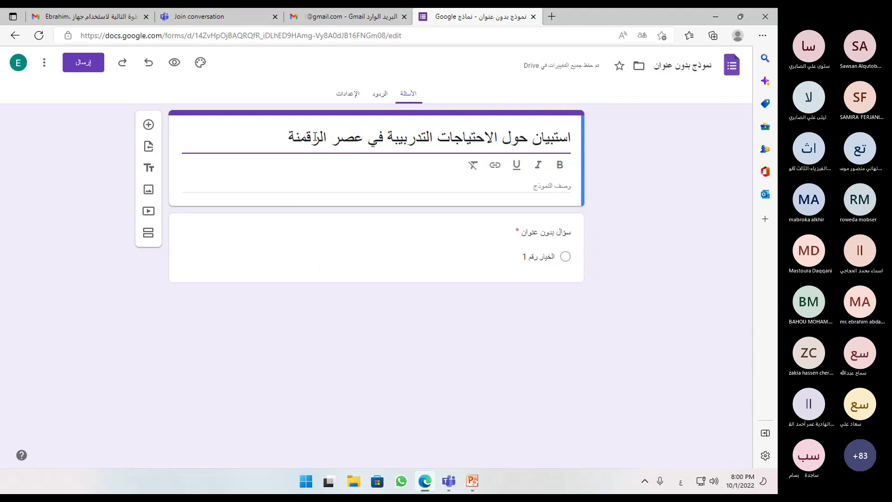
pyautogui.tripleClick(326, 144)
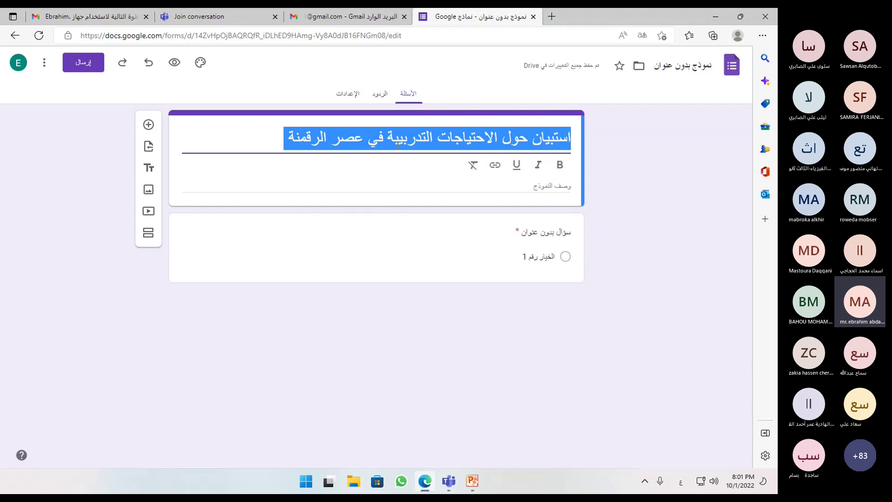
pyautogui.tripleClick(364, 142)
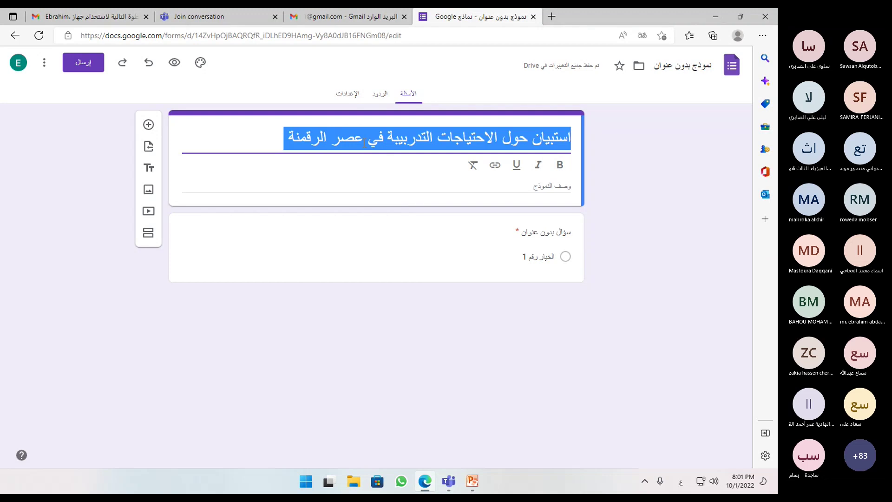
pyautogui.click(276, 137)
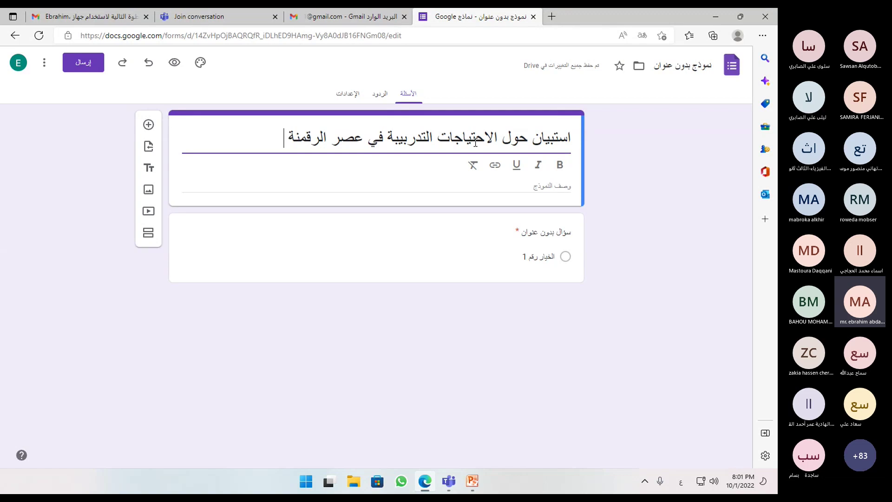
pyautogui.tripleClick(377, 131)
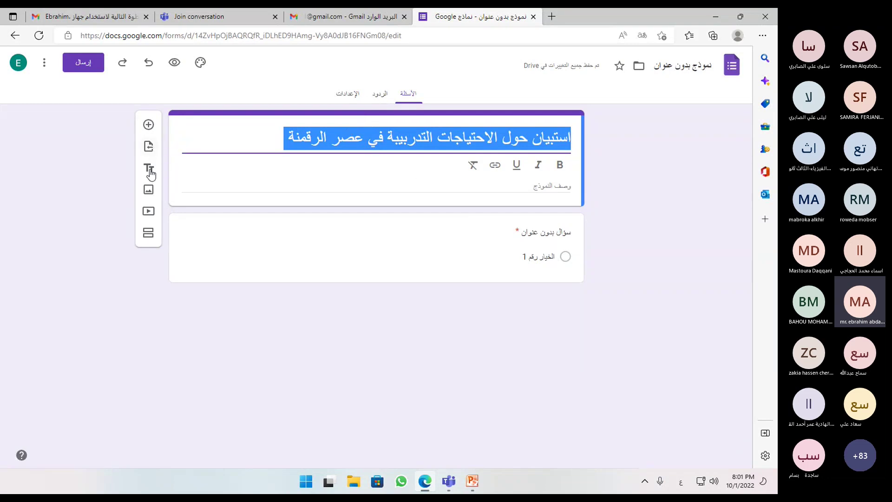
pyautogui.click(542, 187)
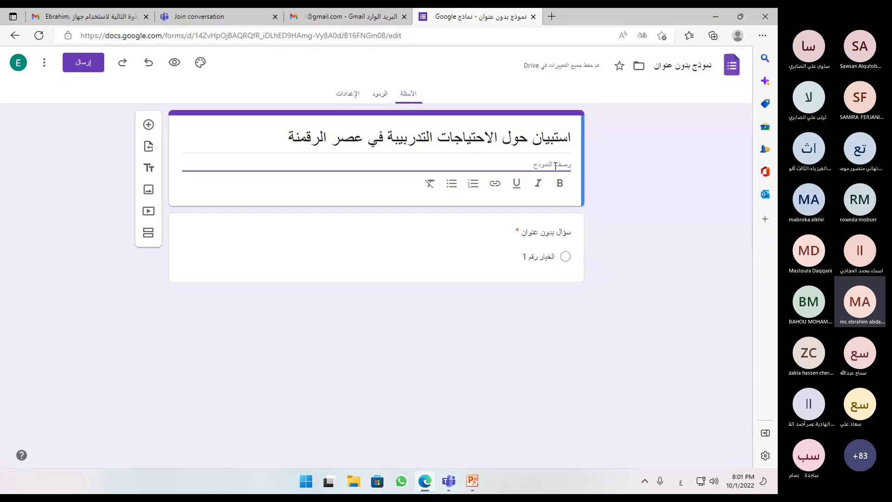
# Title the first question "النوع" and choose multiple choice (خيارات متعددة) as its question type
pyautogui.click(546, 231)
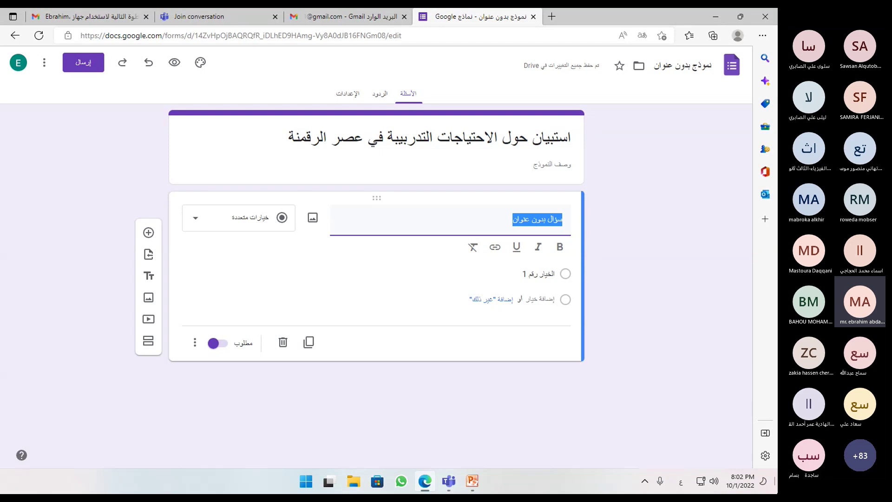
pyautogui.write('النوع')
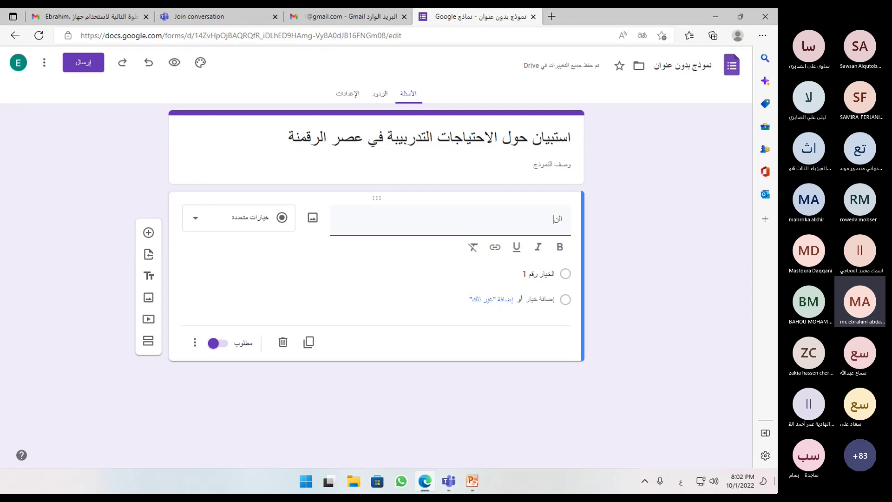
pyautogui.press('BackSpace')
pyautogui.write('ع')
pyautogui.click(253, 222)
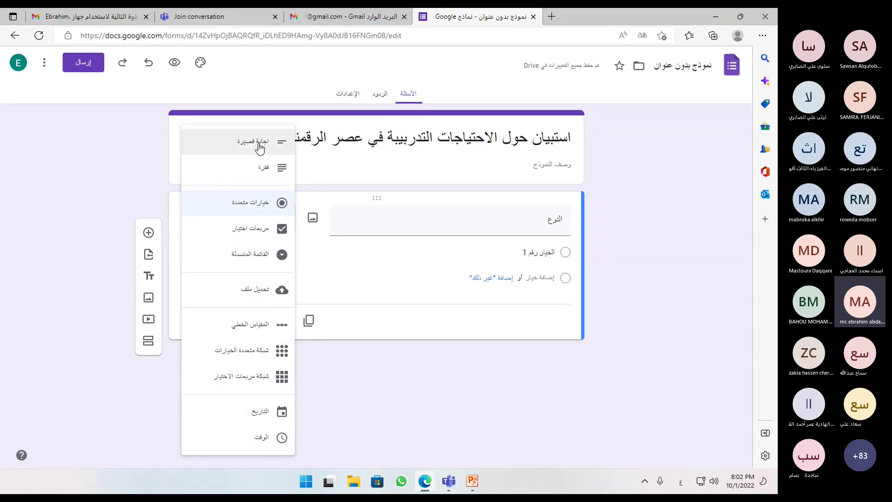
pyautogui.click(259, 211)
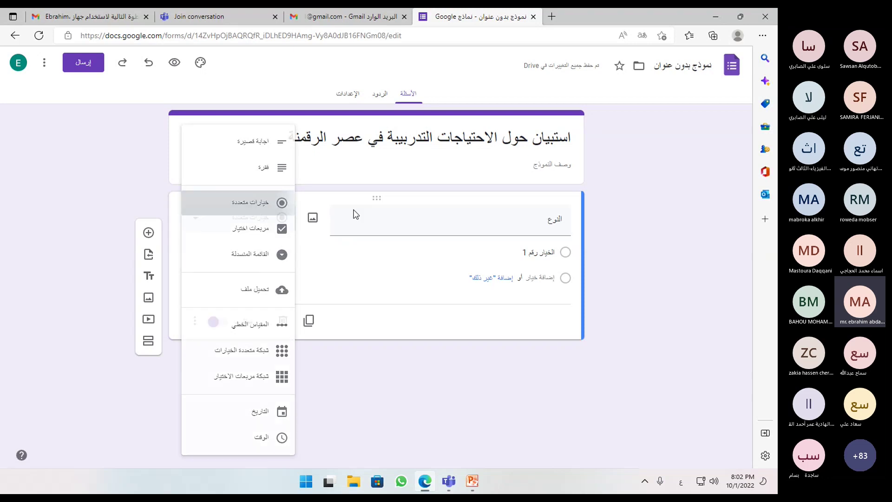
# Give the النوع question two answer options, "ذكر" and "أنثى"
pyautogui.click(556, 263)
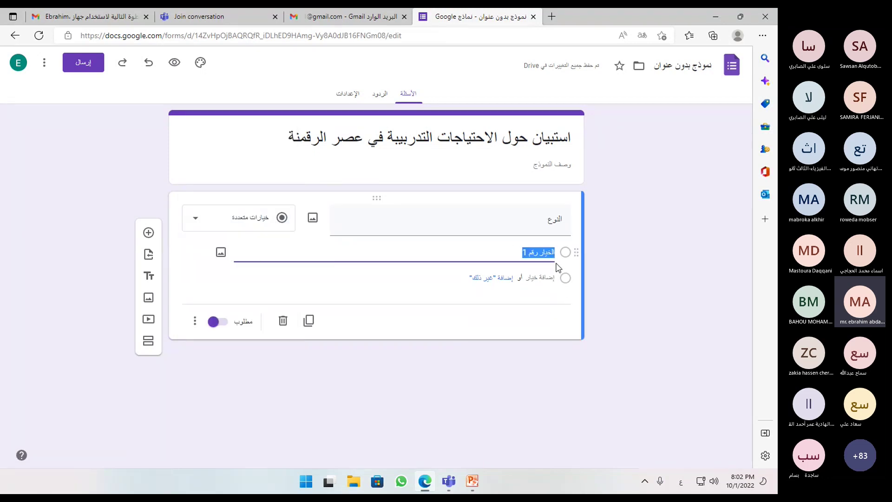
pyautogui.write('ذكر')
pyautogui.click(539, 300)
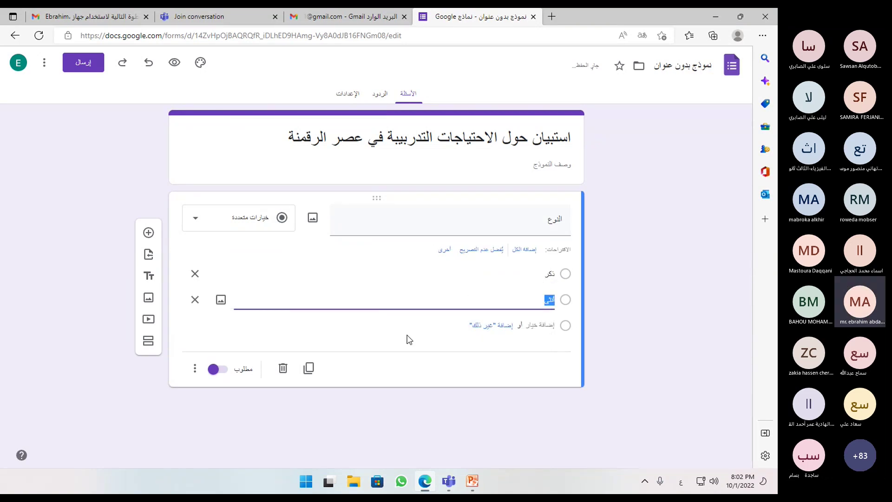
pyautogui.click(390, 332)
pyautogui.click(553, 274)
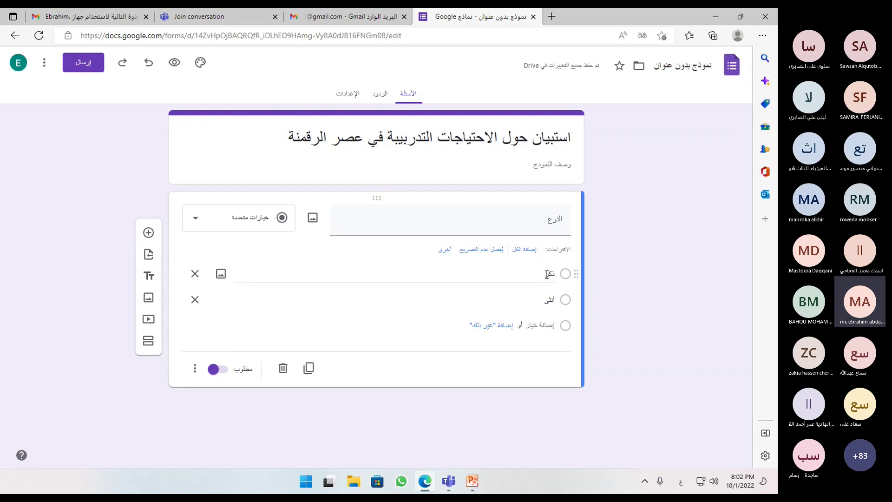
pyautogui.click(407, 386)
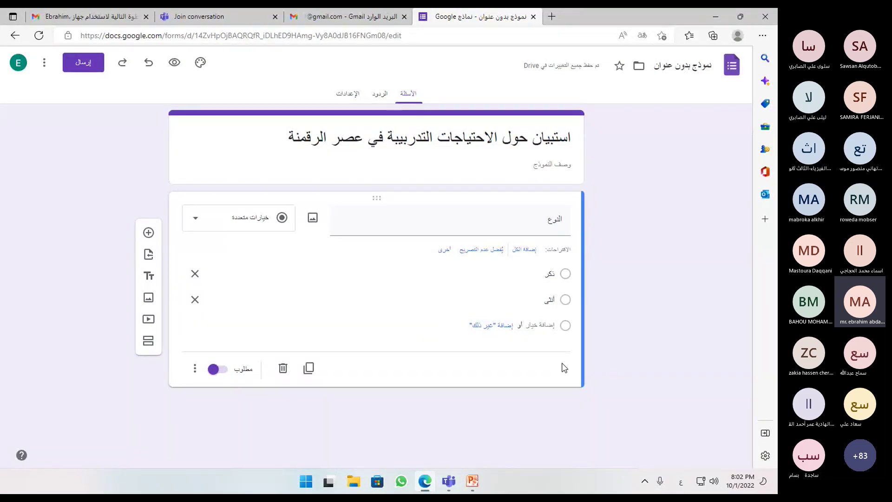
# Duplicate the النوع question and switch the copy's required (مطلوب) setting off and back on
pyautogui.click(309, 369)
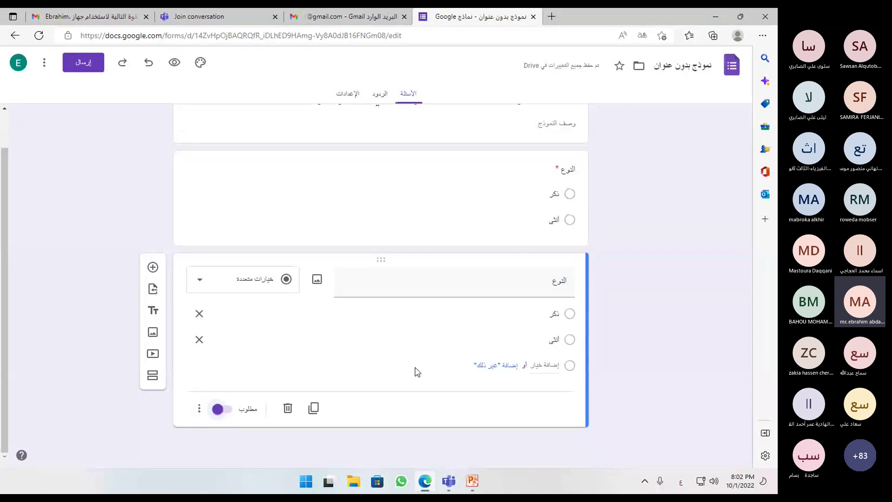
pyautogui.click(227, 410)
pyautogui.click(225, 410)
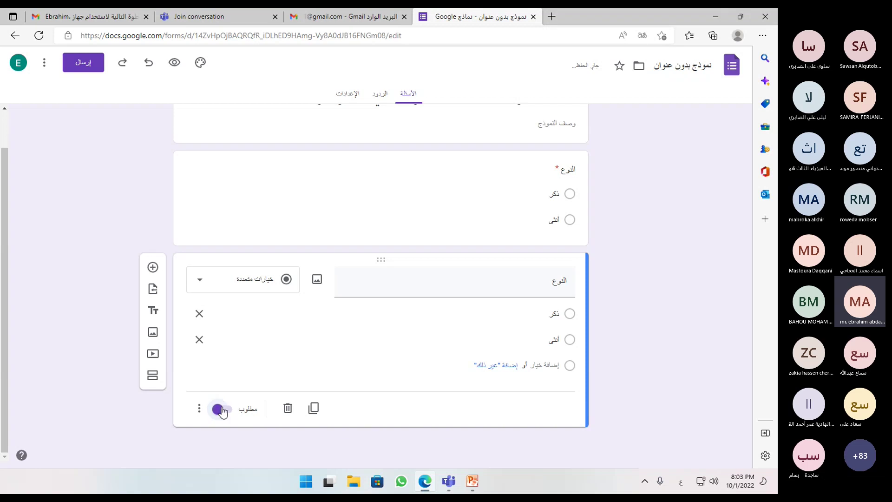
pyautogui.click(198, 409)
pyautogui.click(220, 416)
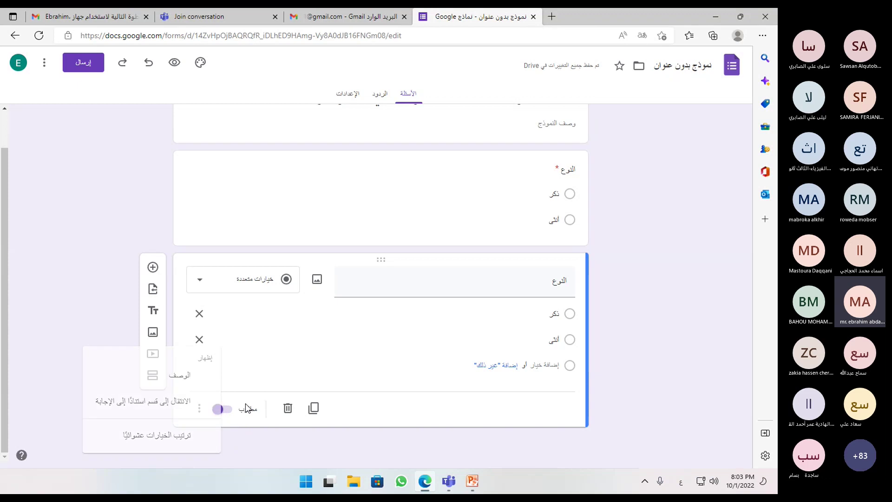
pyautogui.click(226, 410)
pyautogui.click(225, 410)
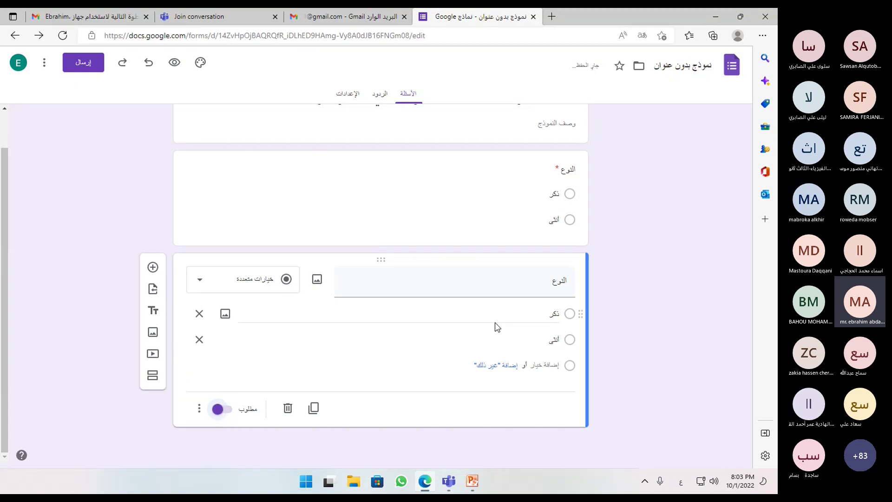
# Retitle the duplicated question "العمر" and choose multiple choice (خيارات متعددة) as its question type
pyautogui.scroll(2, 534, 327)
pyautogui.scroll(-1, 546, 333)
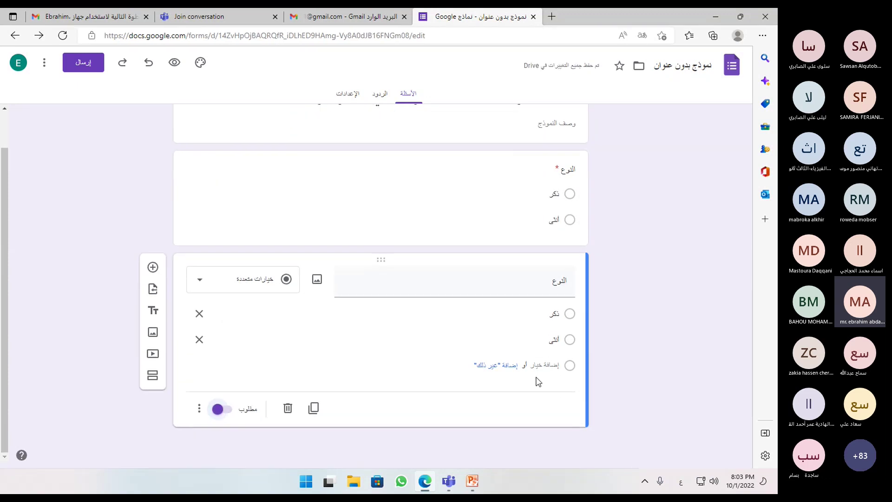
pyautogui.scroll(1, 540, 316)
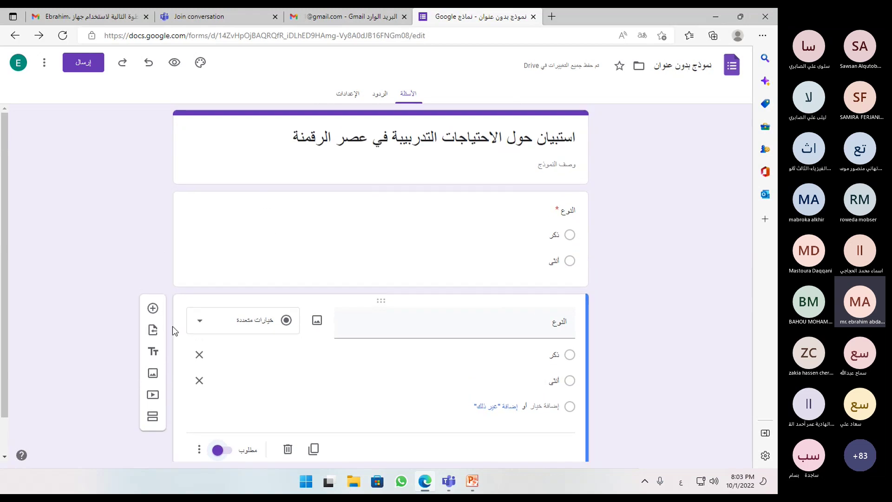
pyautogui.scroll(-1, 500, 417)
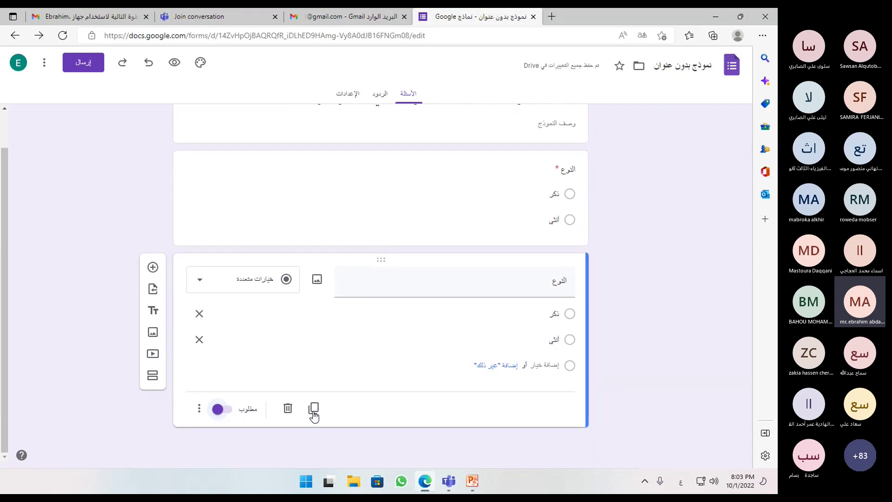
pyautogui.doubleClick(569, 283)
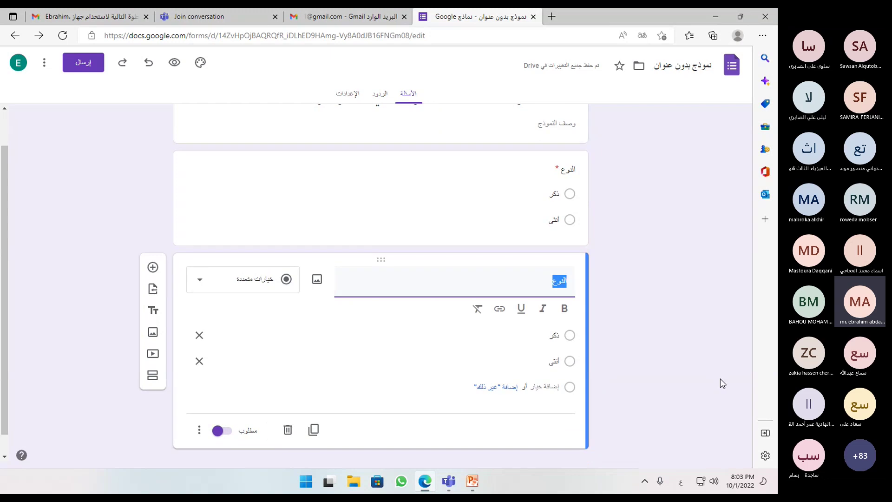
pyautogui.write('العمر')
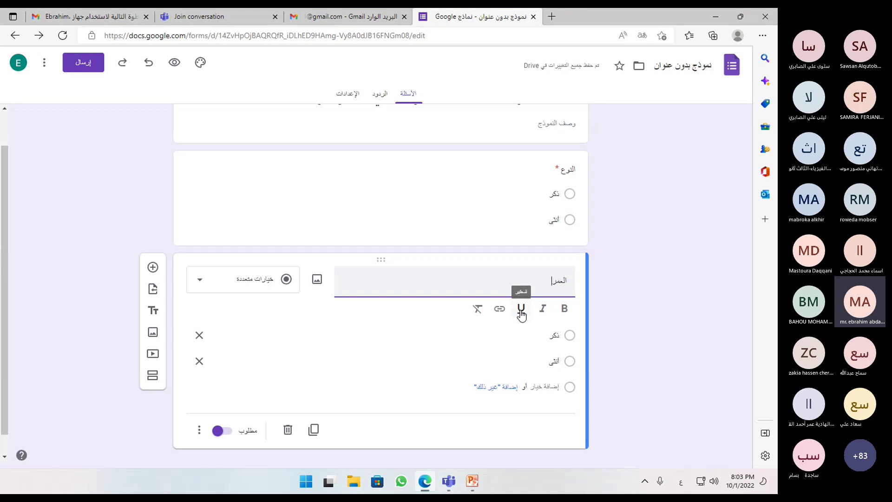
pyautogui.doubleClick(558, 277)
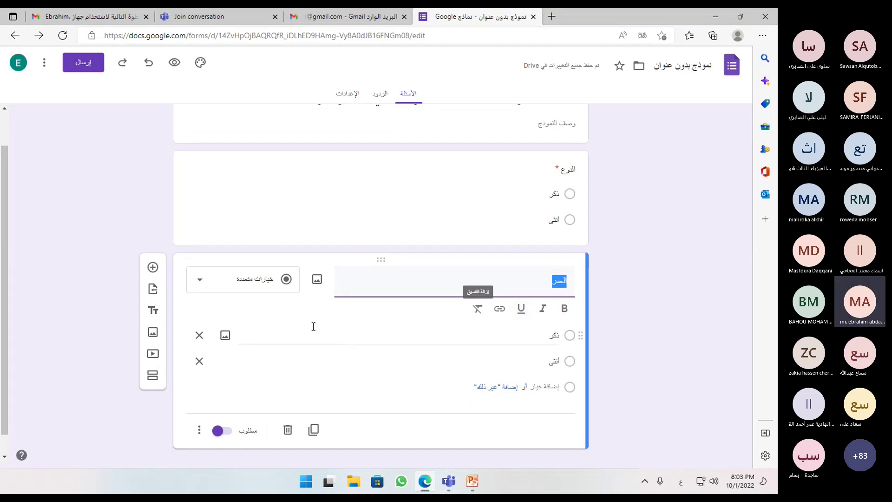
pyautogui.click(267, 286)
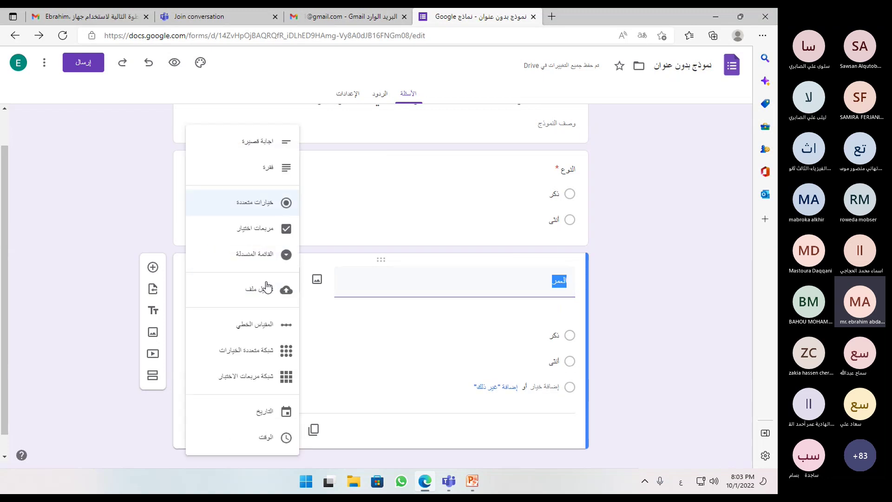
pyautogui.click(273, 203)
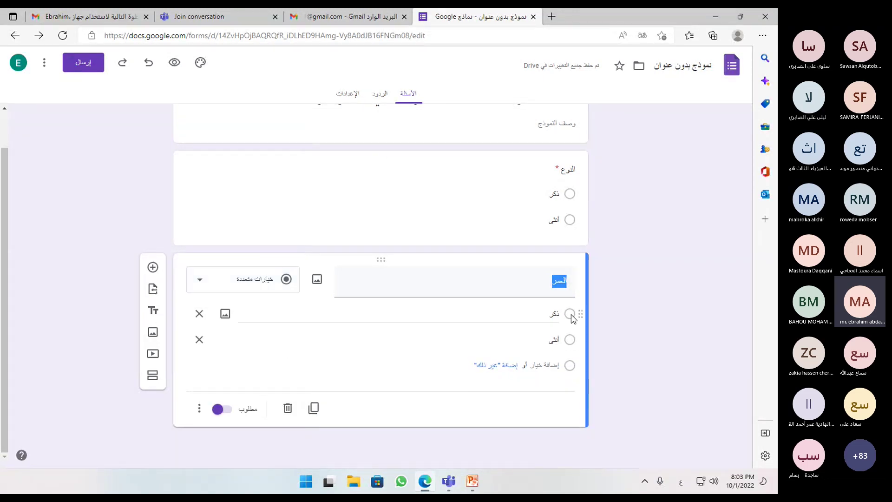
# Give the العمر question three age-range answer options: "من20لاقل 30", "من 30لاقل40" and "من 40 سنة فاكثر"
pyautogui.click(557, 314)
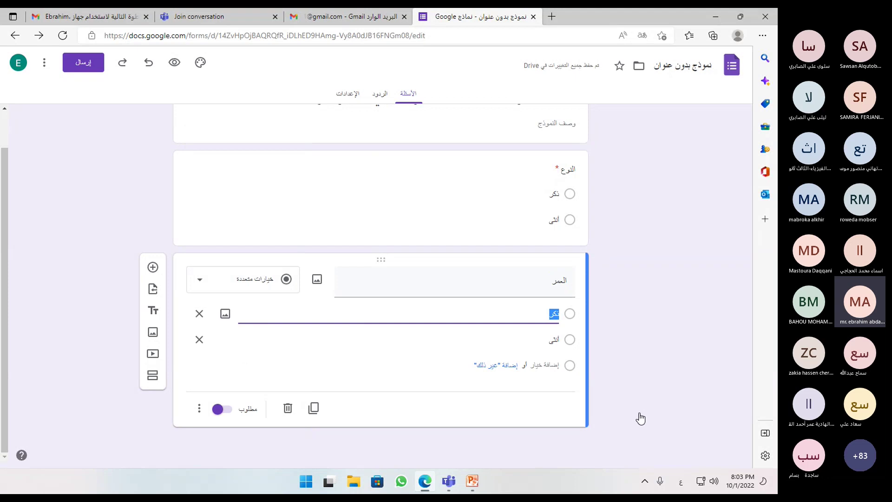
pyautogui.write('من20لاق')
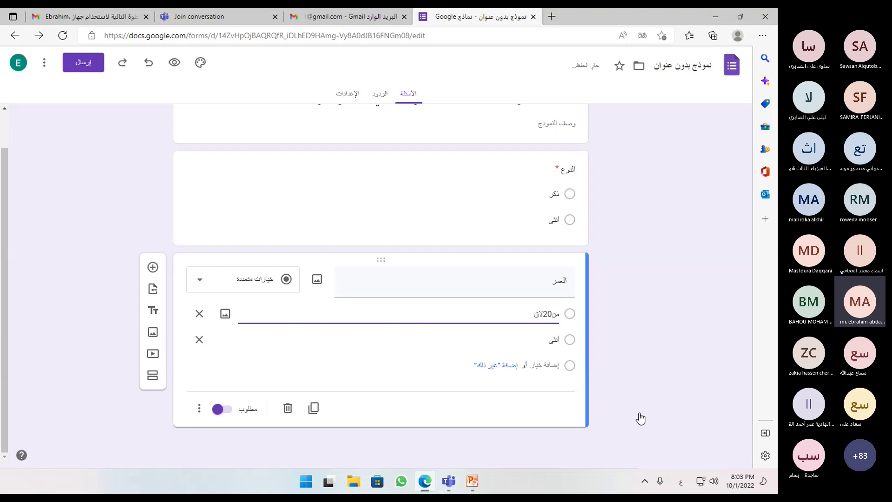
pyautogui.write('ل 30')
pyautogui.click(549, 340)
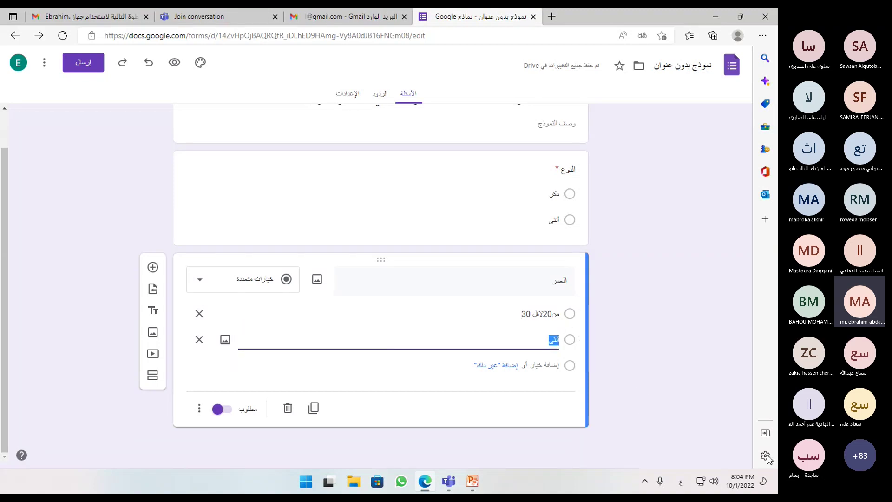
pyautogui.write('من 30لاقل')
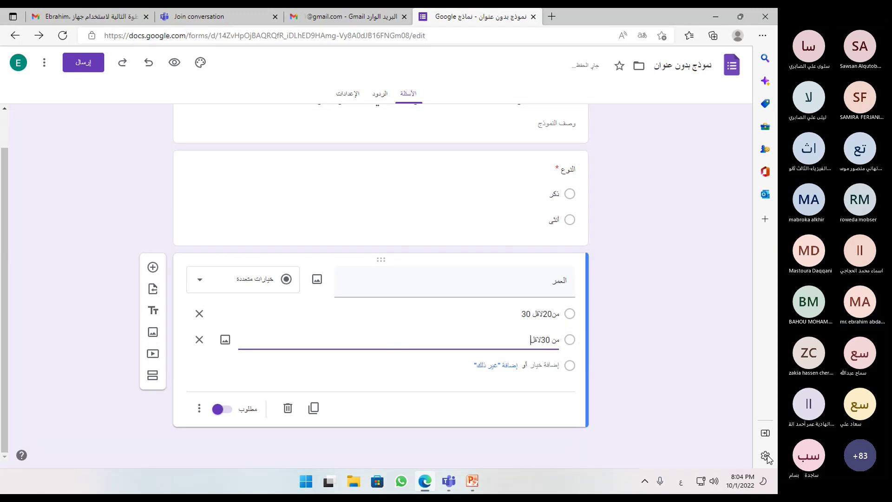
pyautogui.write('40')
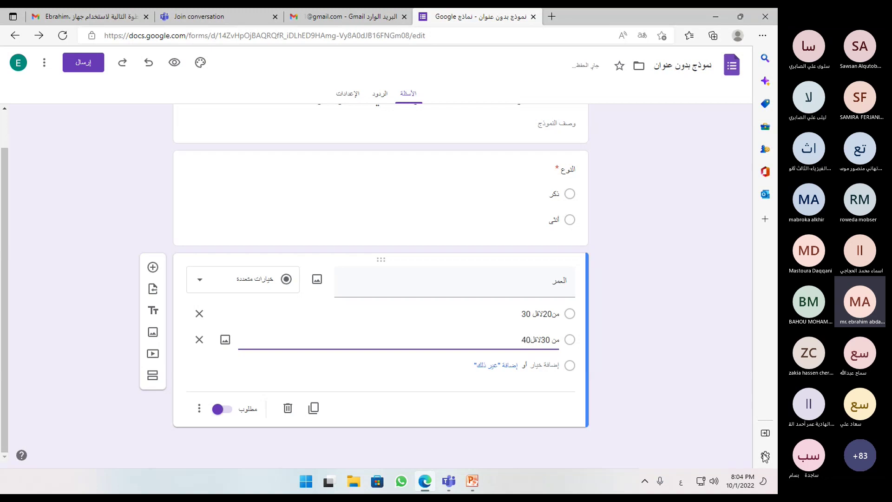
pyautogui.click(547, 364)
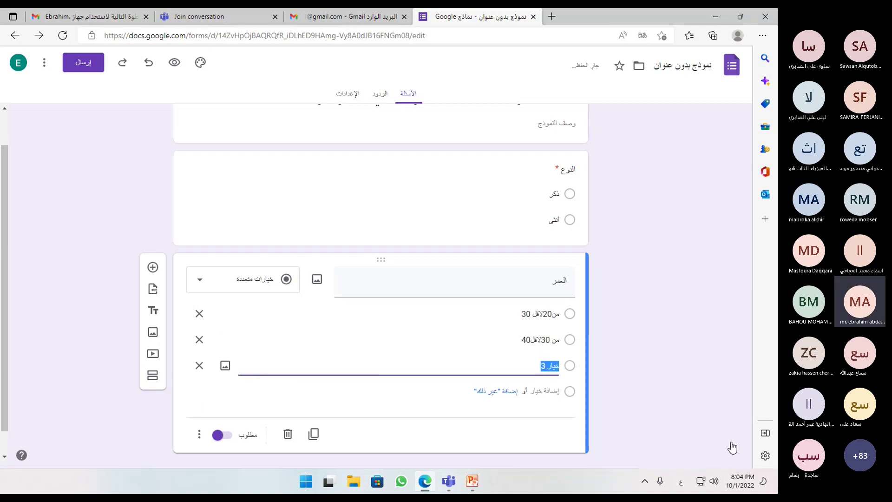
pyautogui.write('من 40 سنة')
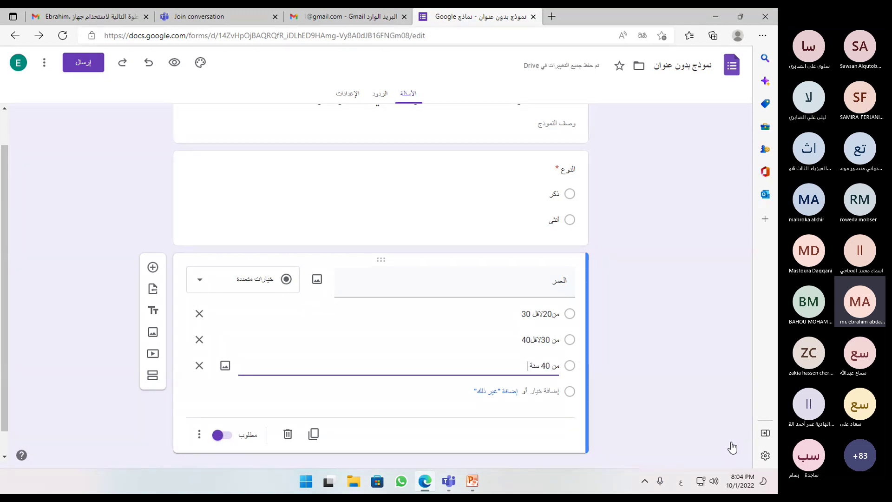
pyautogui.write(' فاكثر')
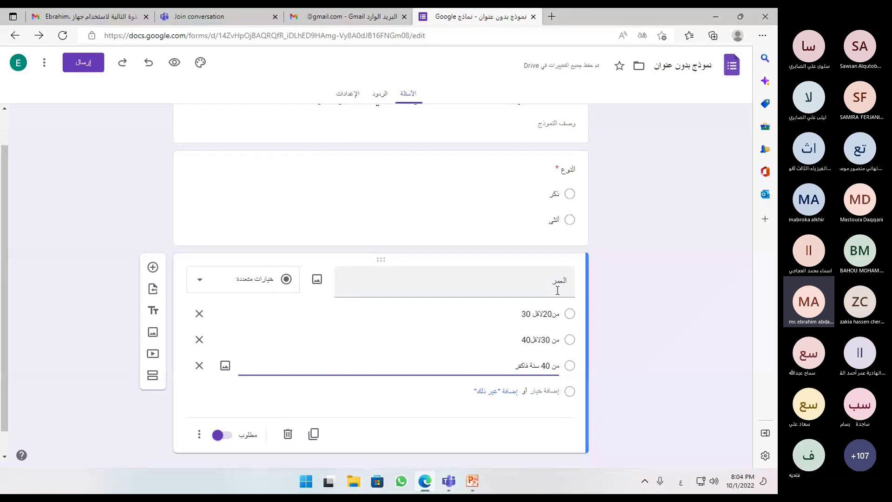
pyautogui.moveTo(518, 367); pyautogui.dragTo(520, 367)
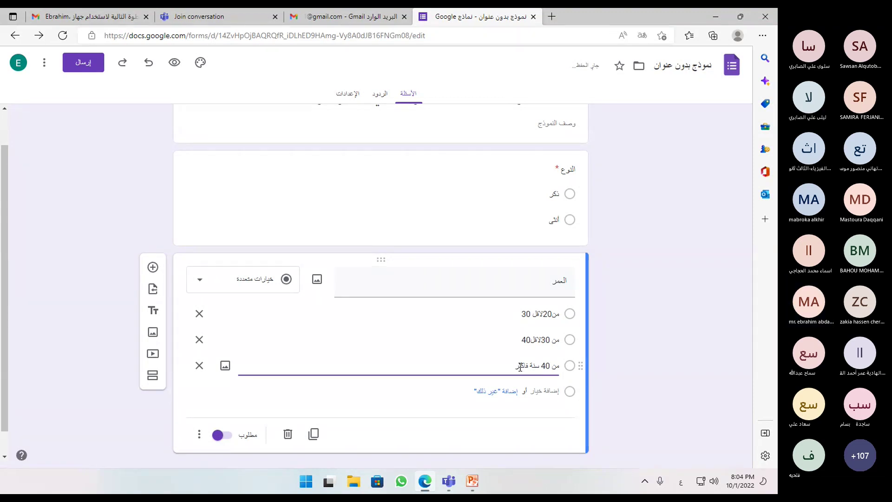
# Try the paragraph (فقرة) and short answer (إجابة قصيرة) types on the العمر question
pyautogui.click(270, 286)
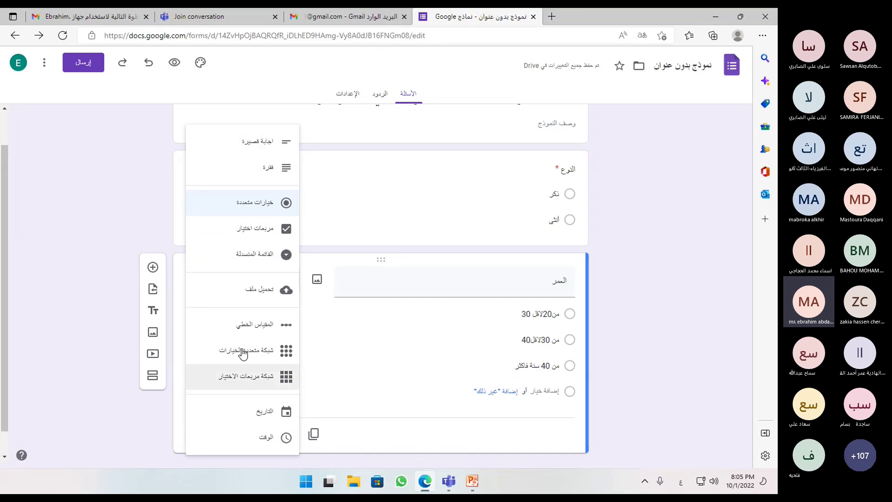
pyautogui.click(277, 173)
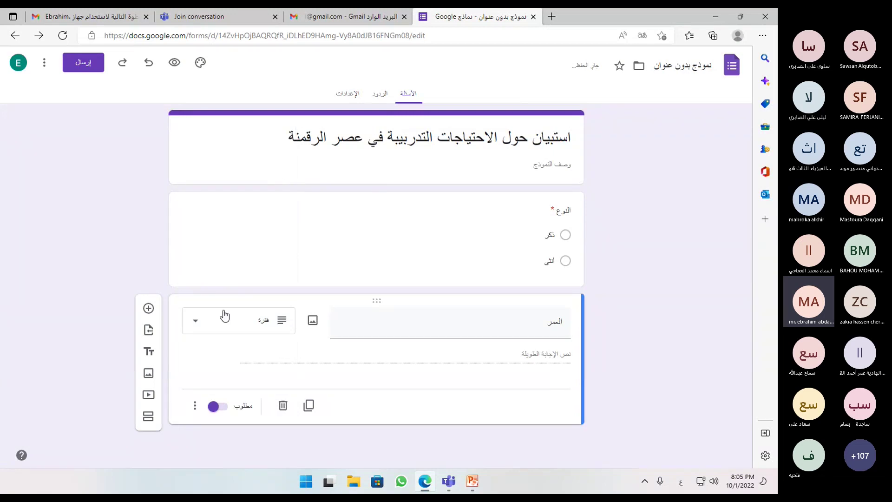
pyautogui.click(230, 325)
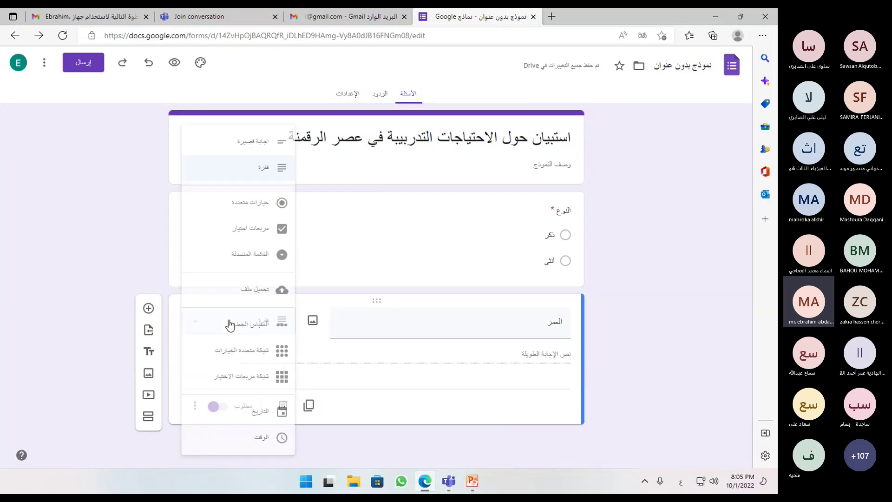
pyautogui.click(266, 150)
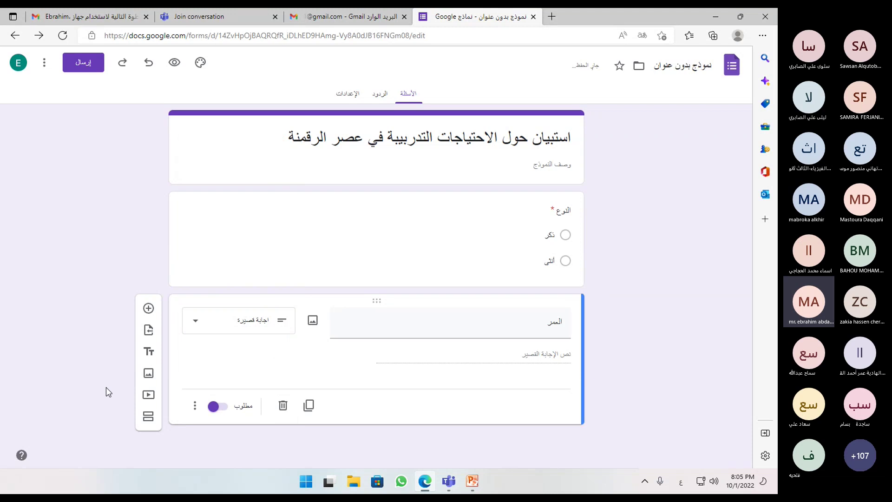
# Change the العمر question's type to checkboxes (مربعات اختيار)
pyautogui.click(224, 327)
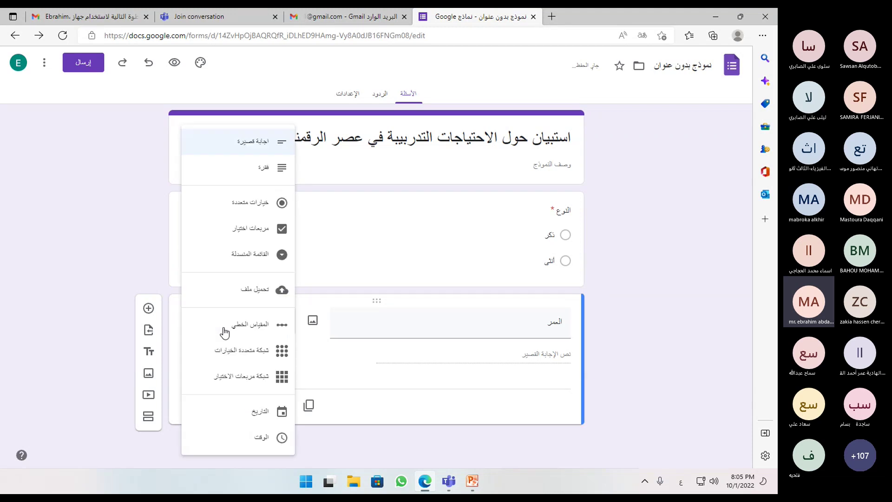
pyautogui.click(256, 231)
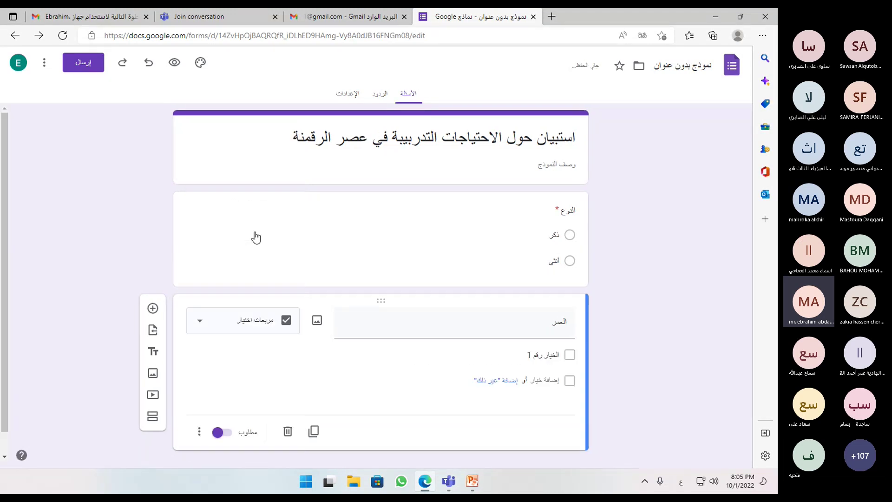
pyautogui.click(558, 356)
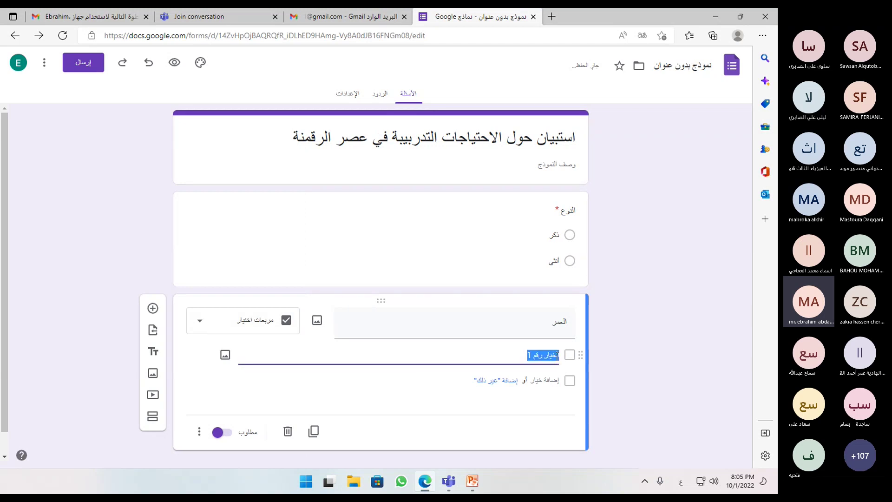
pyautogui.click(261, 331)
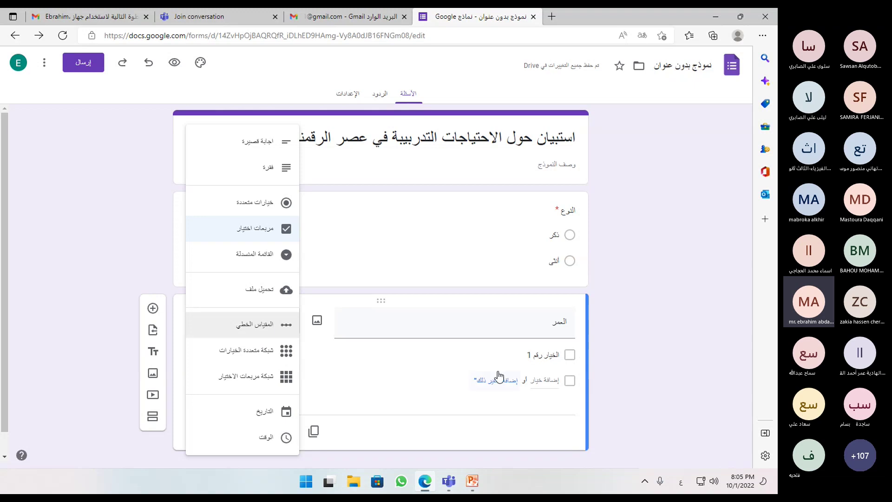
# Label the first checkbox option of the العمر question "موافق"
pyautogui.click(544, 356)
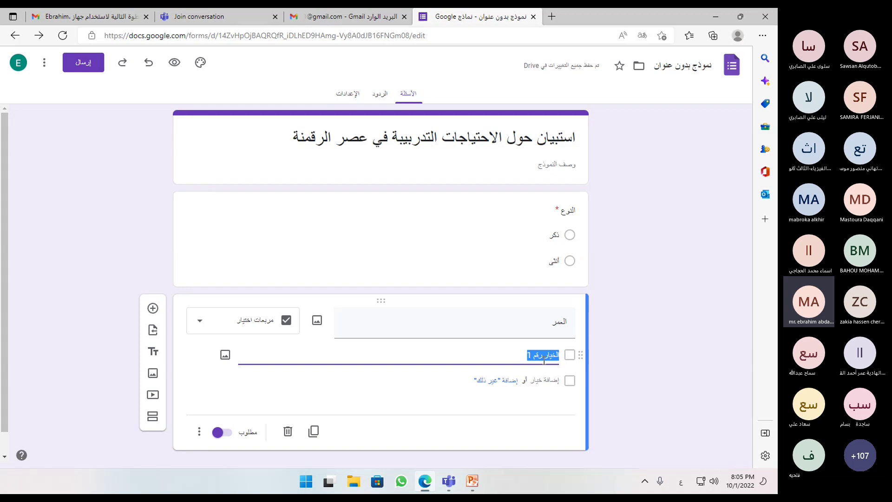
pyautogui.write('نعم')
pyautogui.doubleClick(552, 356)
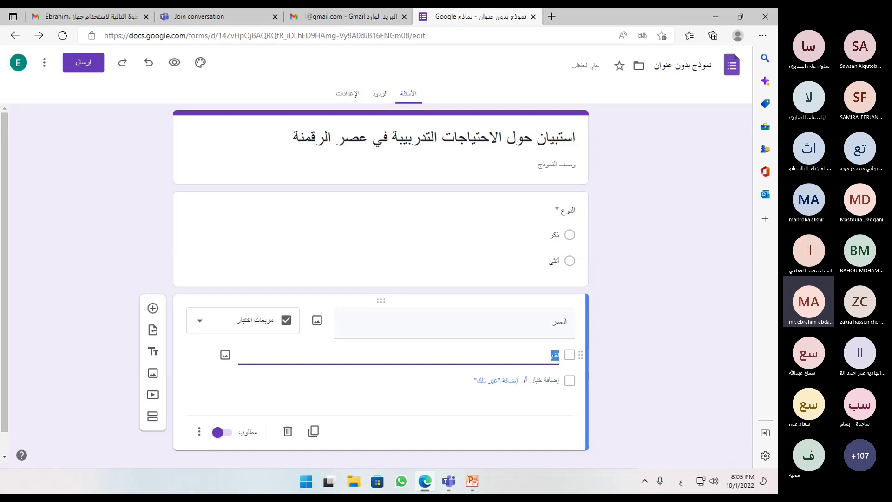
pyautogui.write('نعم')
pyautogui.press('BackSpace')
pyautogui.press('BackSpace')
pyautogui.write('موافق')
# Add two more checkbox options to the العمر question, "موافق الى حدما" and "غيرموافق"
pyautogui.click(541, 386)
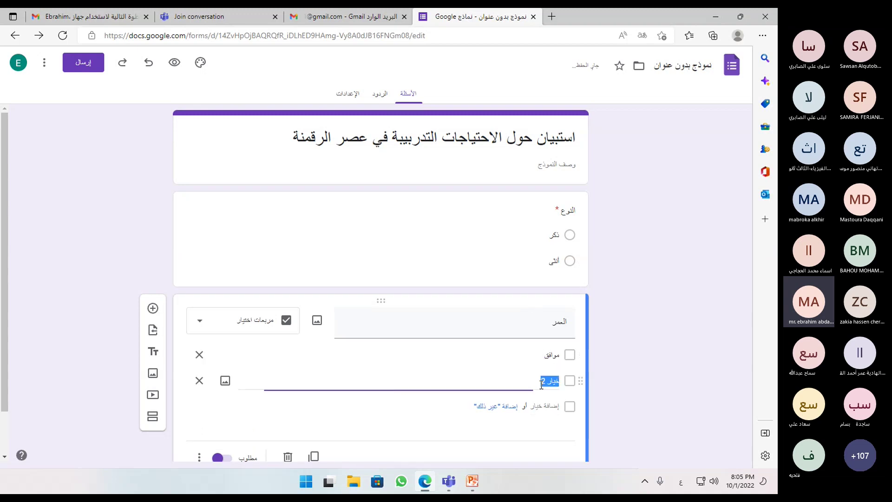
pyautogui.write('موافق الى حد')
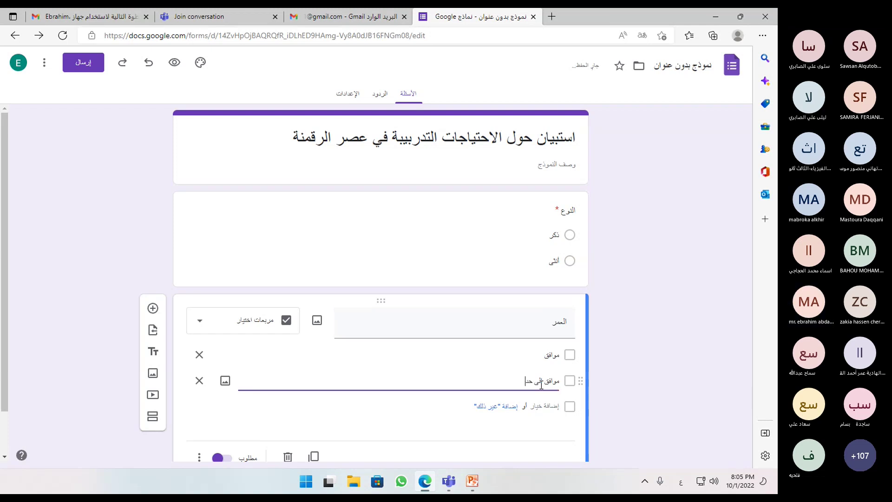
pyautogui.write('ما')
pyautogui.click(548, 406)
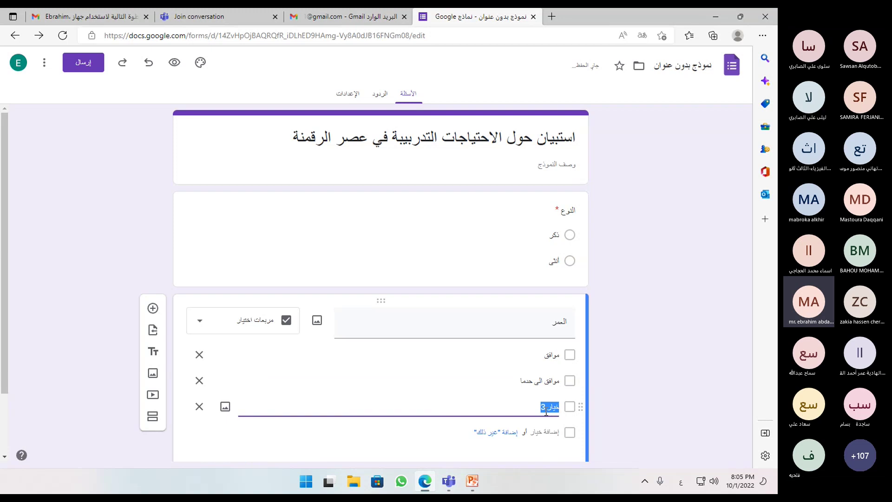
pyautogui.write('غير موافق')
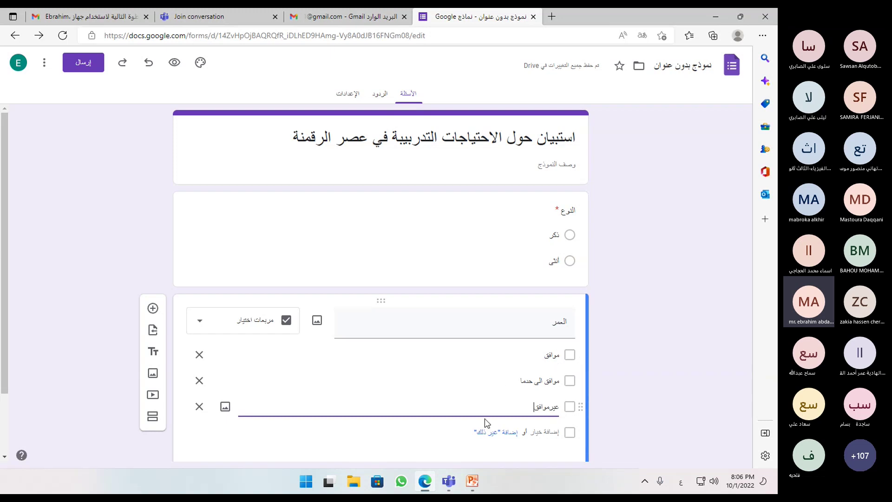
pyautogui.click(532, 360)
pyautogui.click(514, 381)
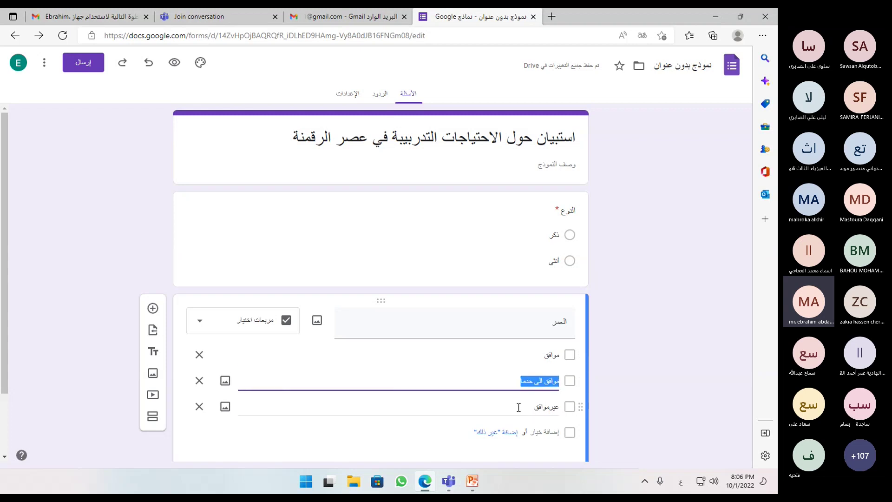
pyautogui.click(518, 407)
pyautogui.click(527, 356)
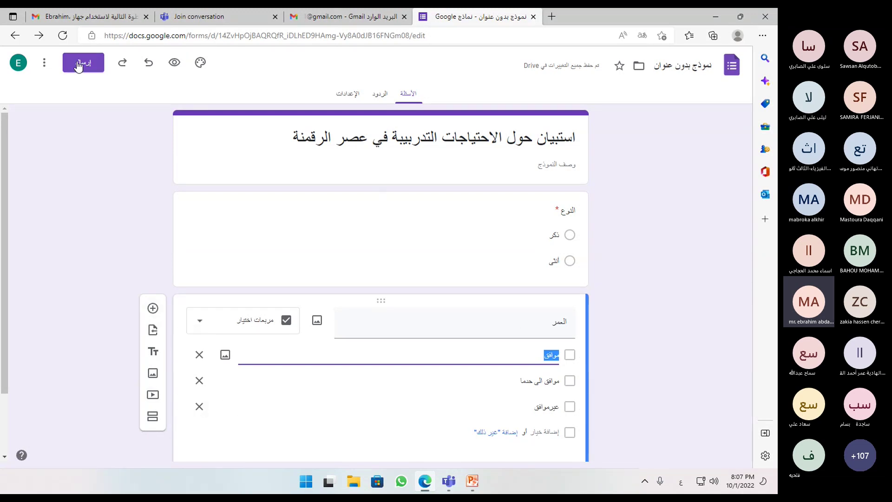
# Open the training-needs survey's sending options, compare the email and link methods, and select the form's shareable link
pyautogui.scroll(-2, 392, 330)
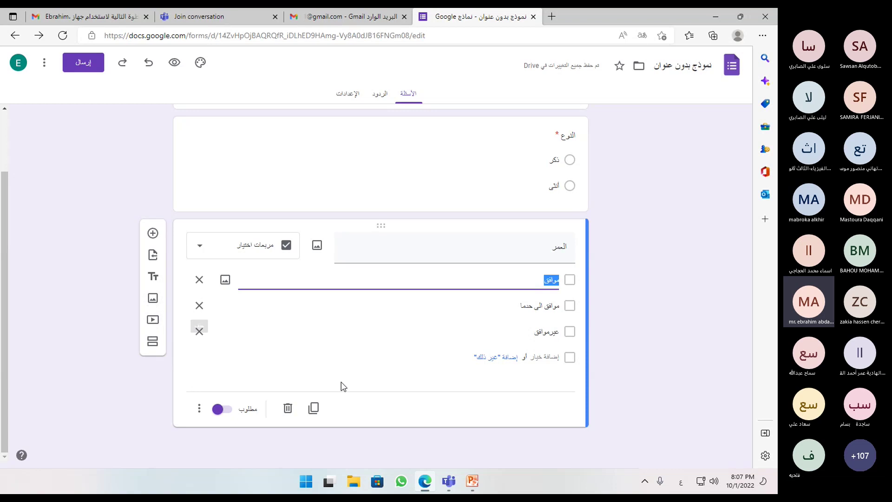
pyautogui.scroll(1, 267, 301)
pyautogui.scroll(1, 268, 301)
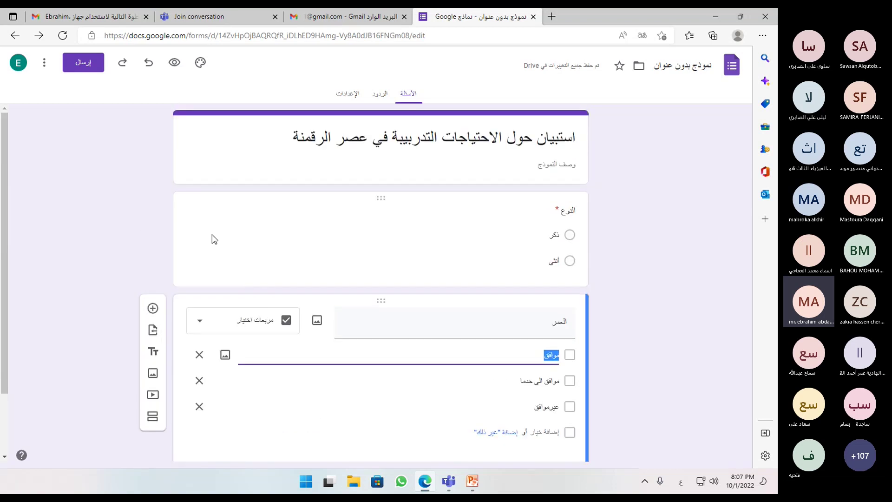
pyautogui.click(96, 68)
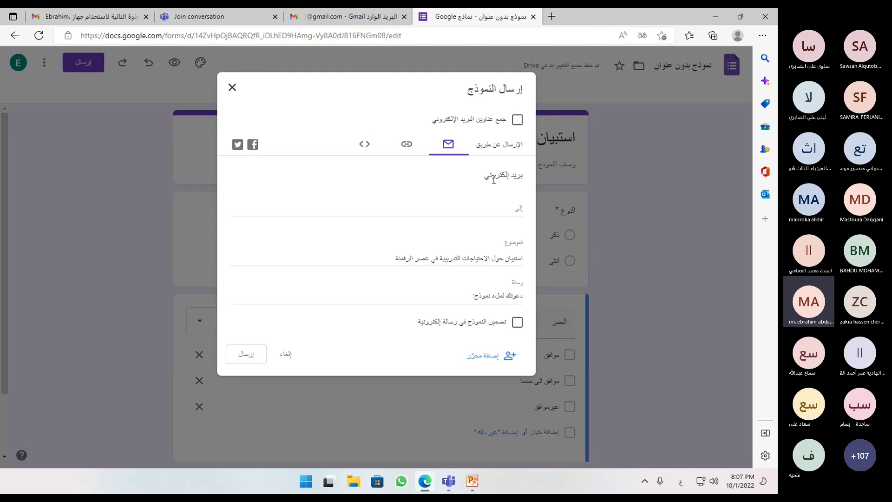
pyautogui.click(406, 147)
pyautogui.click(448, 144)
pyautogui.click(407, 146)
pyautogui.click(411, 196)
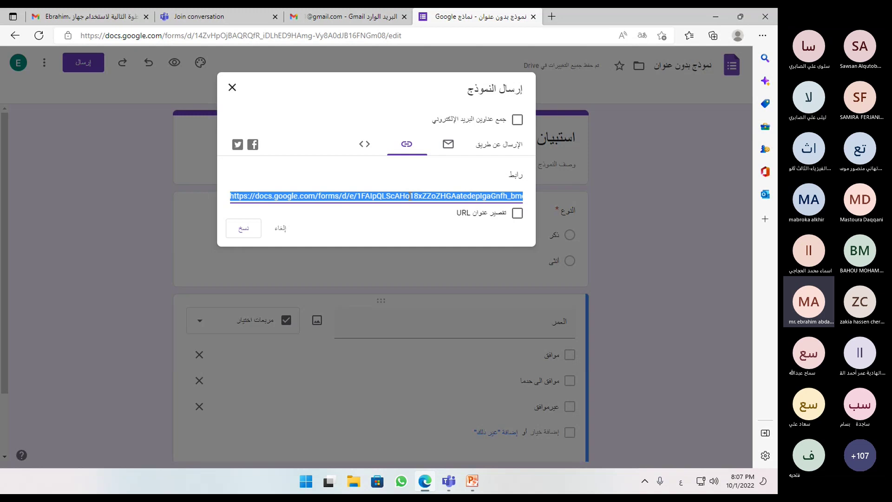
# Shorten the survey's shareable URL, copy it, and close the sending options
pyautogui.click(517, 213)
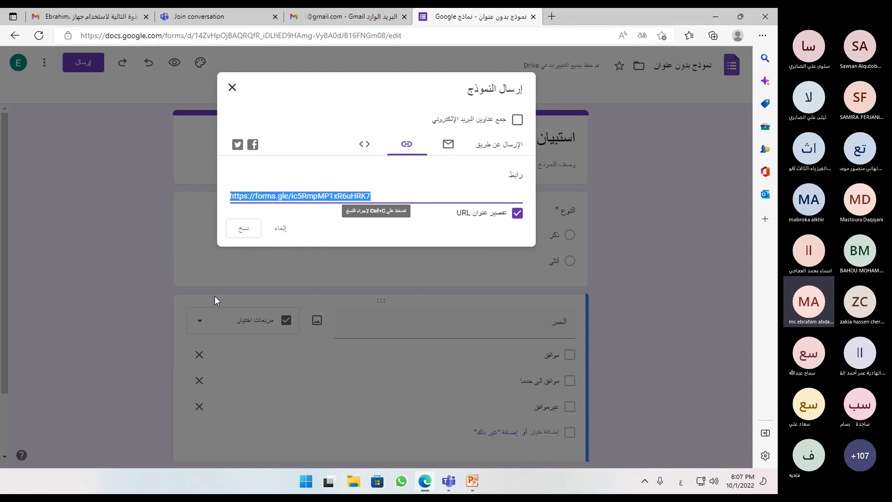
pyautogui.click(246, 235)
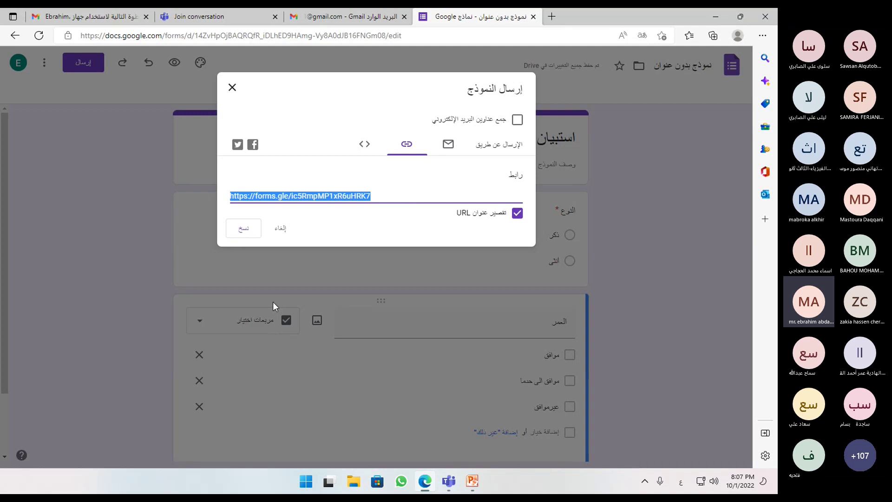
pyautogui.click(232, 87)
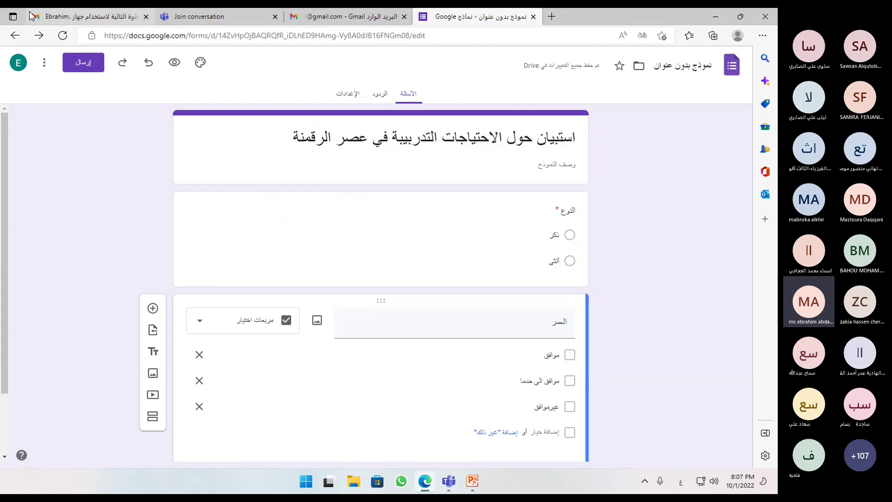
# Open the form "نسخة من نموزج لاستبيان الاطفال" from the forms list and review its questions and answer types
pyautogui.click(15, 36)
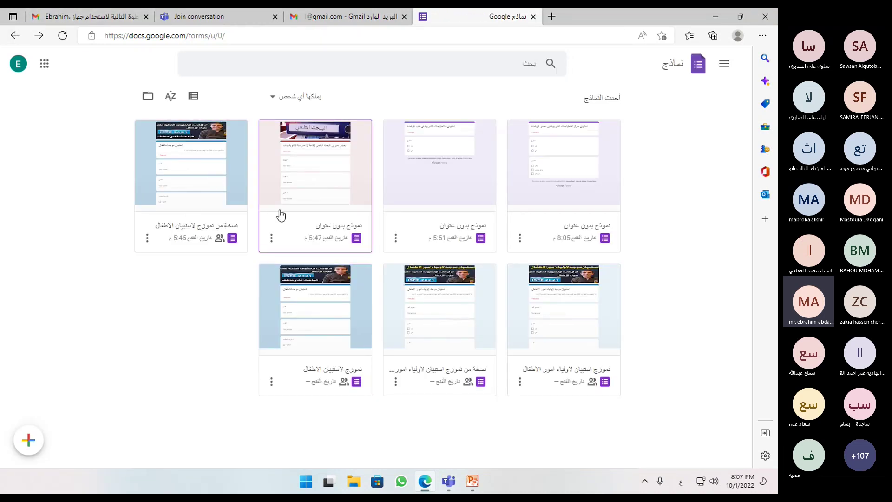
pyautogui.click(201, 182)
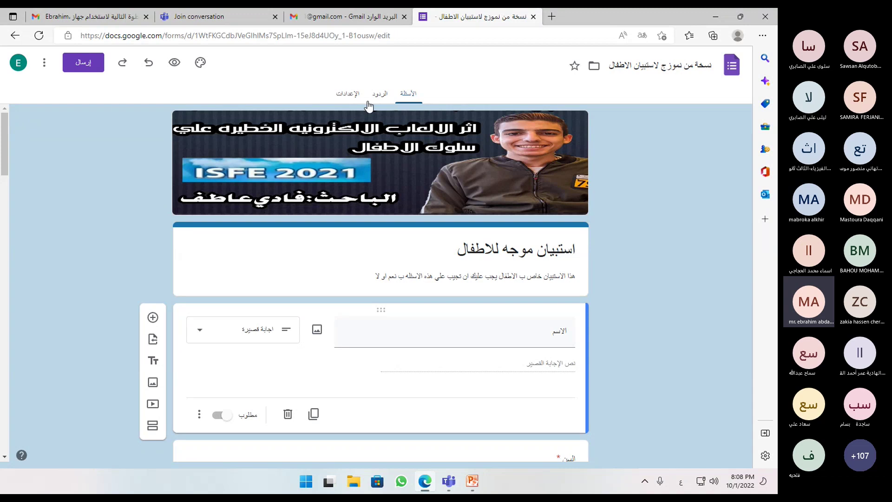
pyautogui.scroll(-2, 340, 268)
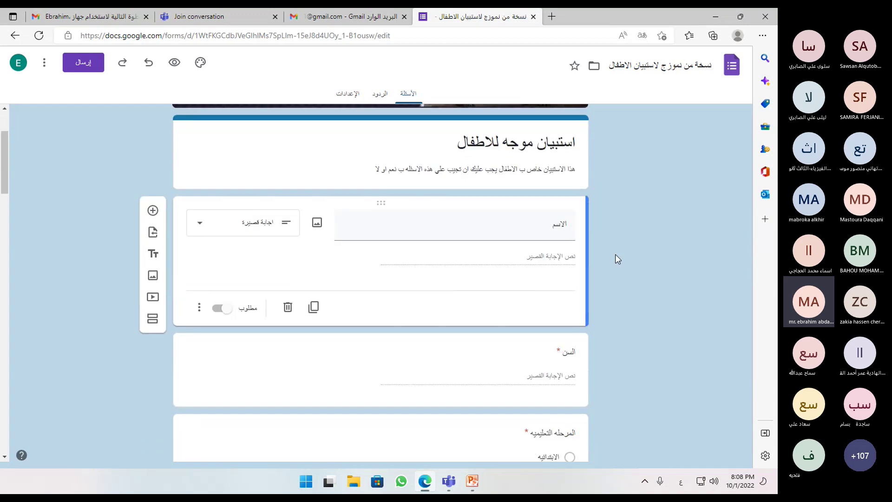
pyautogui.doubleClick(553, 231)
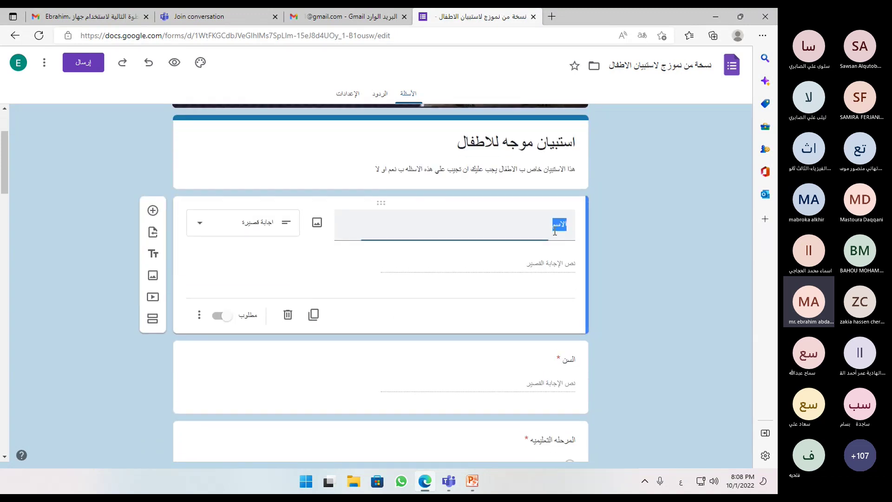
pyautogui.scroll(-2, 555, 279)
pyautogui.click(562, 293)
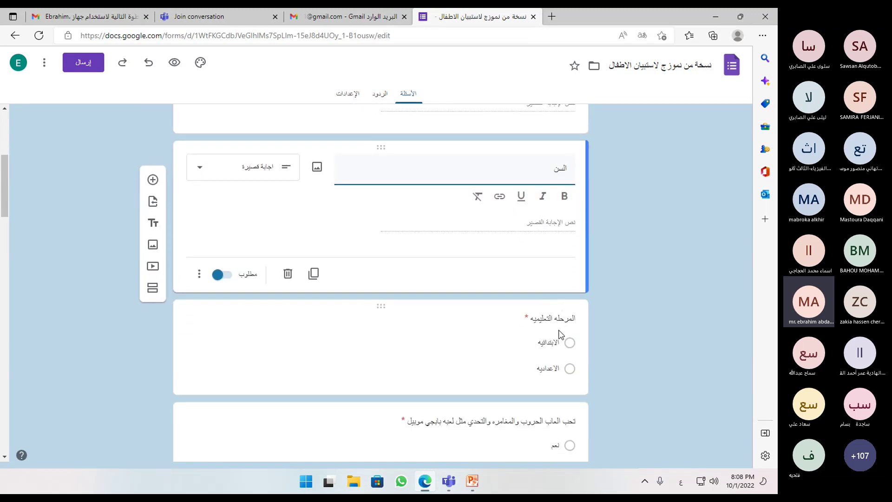
pyautogui.scroll(-2, 520, 364)
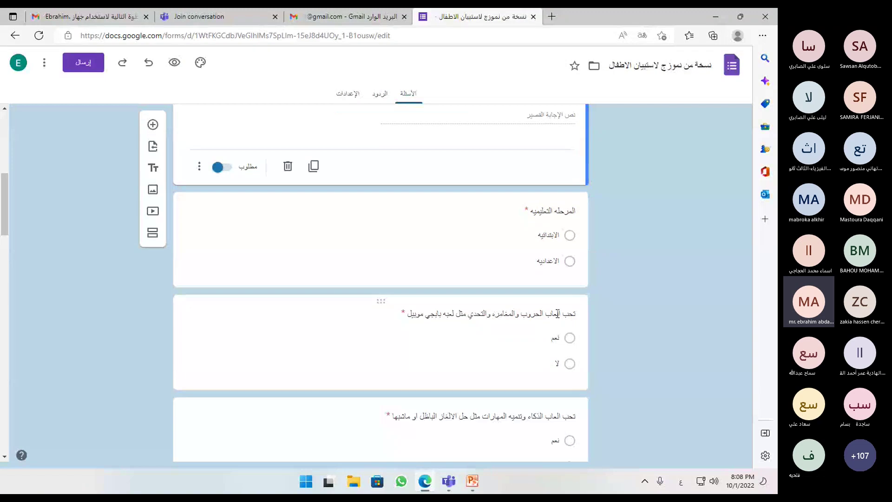
pyautogui.click(511, 360)
pyautogui.click(555, 308)
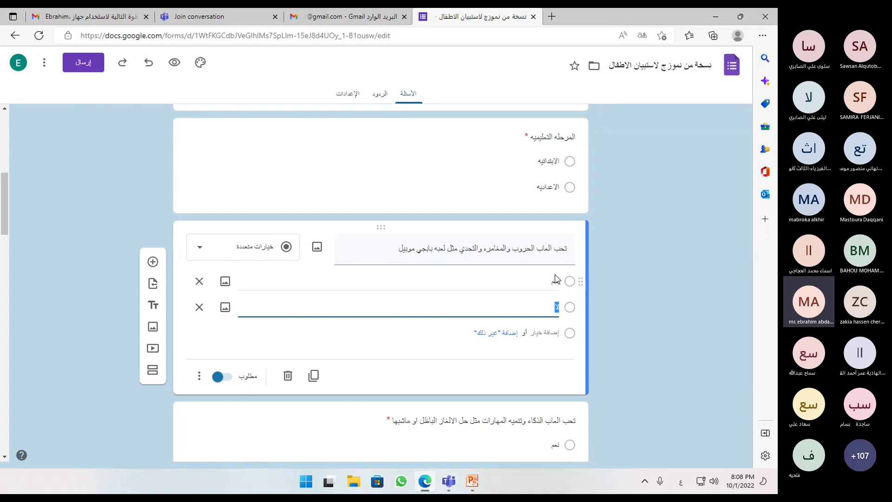
pyautogui.scroll(-2, 539, 329)
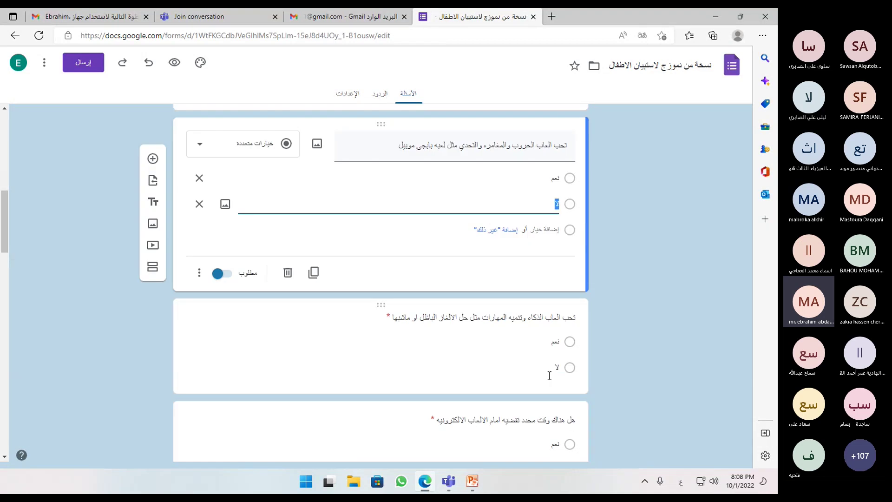
pyautogui.click(535, 318)
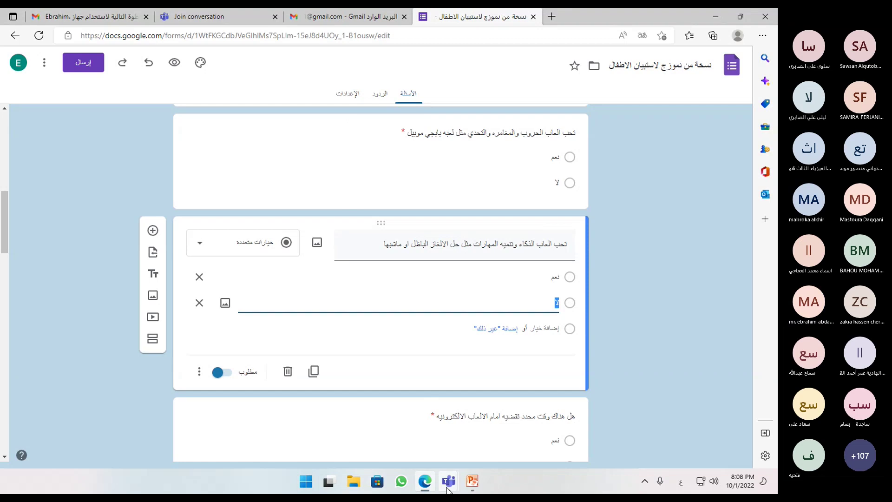
# Switch to the Microsoft Teams meeting to check its chat, and return to the Google Forms list
pyautogui.moveTo(449, 491)
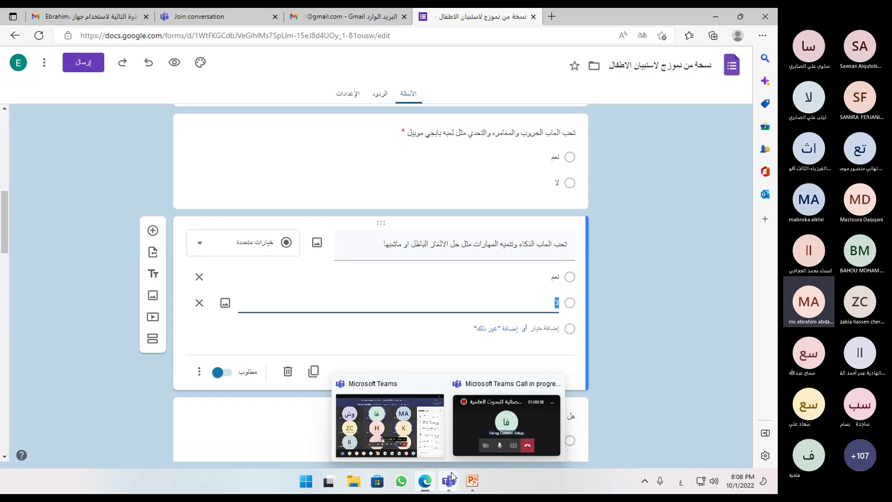
pyautogui.click(401, 412)
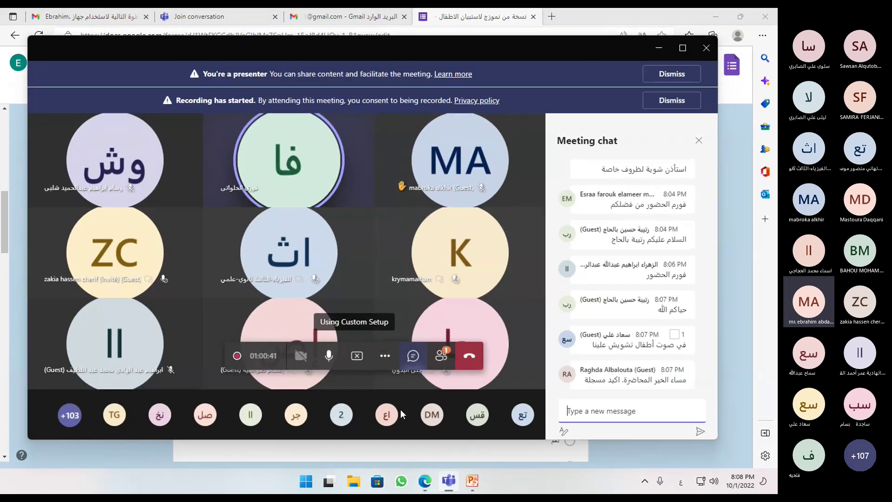
pyautogui.click(427, 482)
pyautogui.scroll(-2, 434, 314)
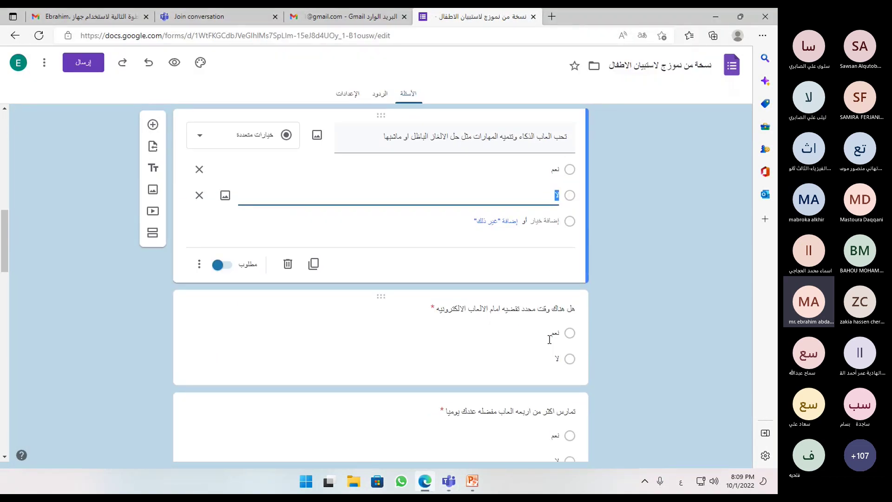
pyautogui.scroll(1, 422, 294)
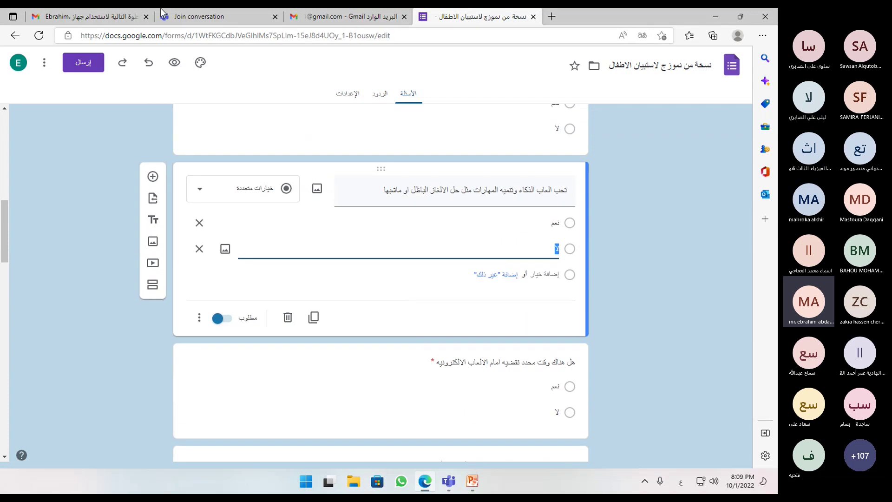
pyautogui.click(14, 35)
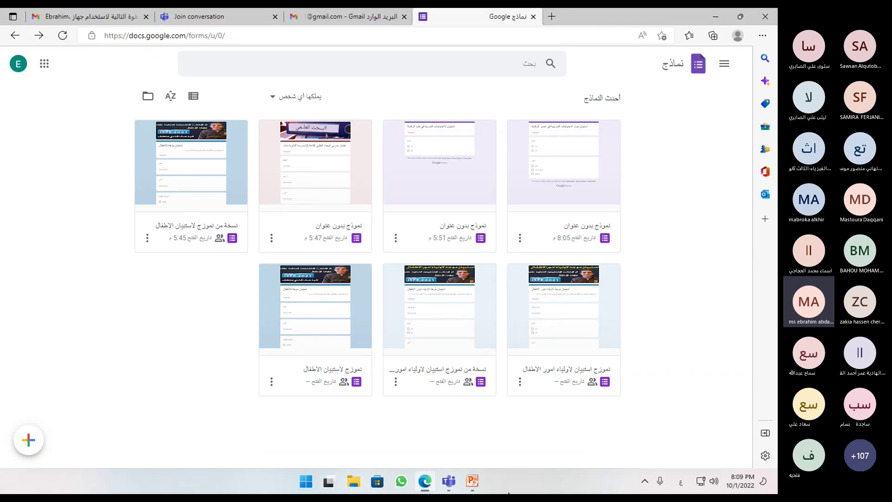
# Unmute the microphone in the Microsoft Teams meeting and switch back to the Google Forms list
pyautogui.click(448, 481)
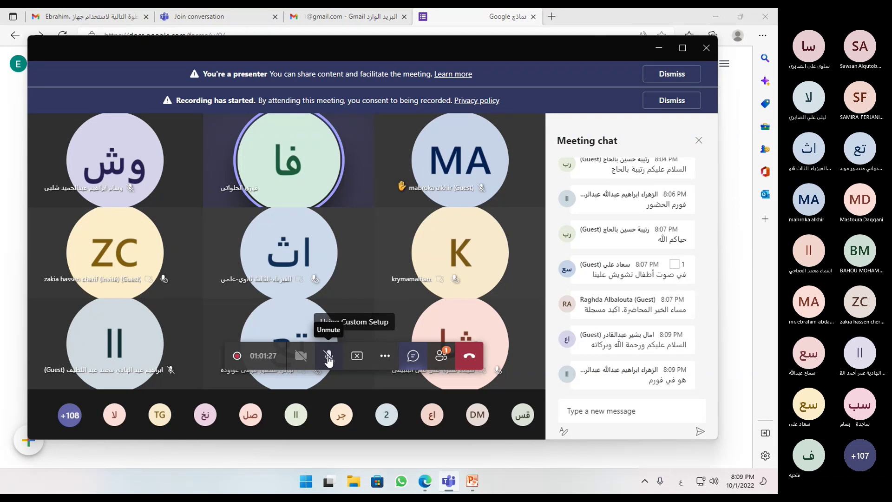
pyautogui.click(426, 483)
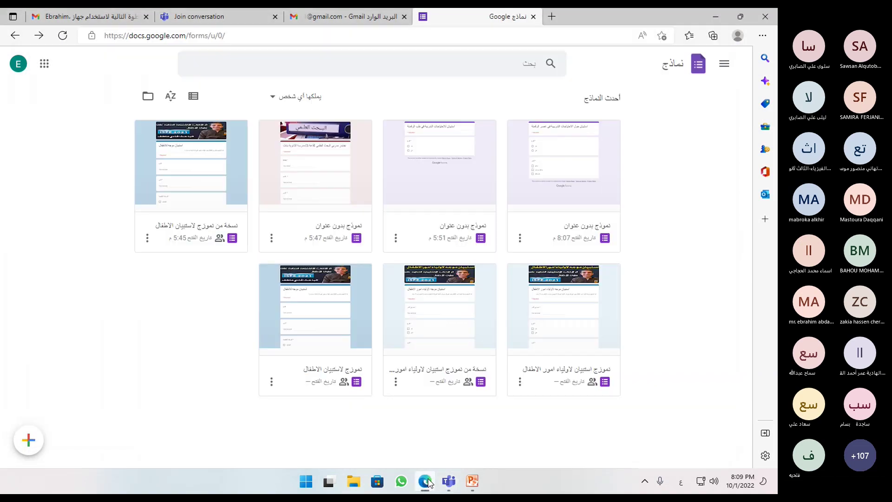
pyautogui.click(427, 482)
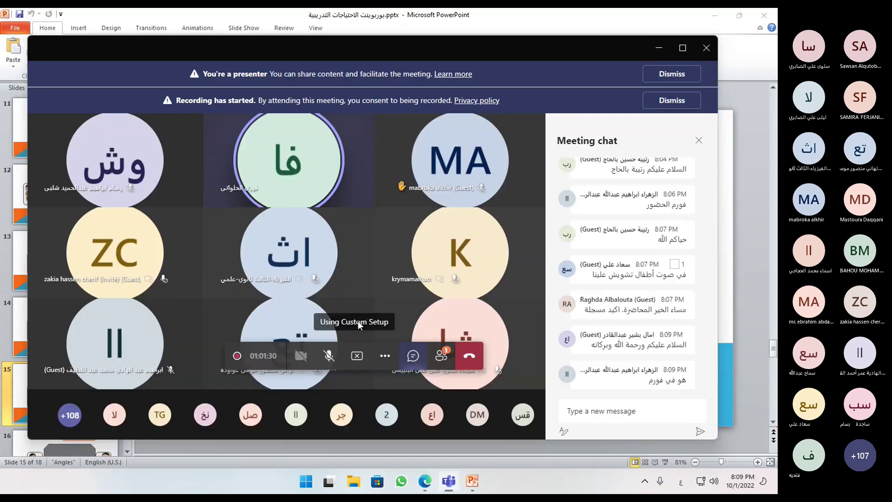
pyautogui.click(327, 358)
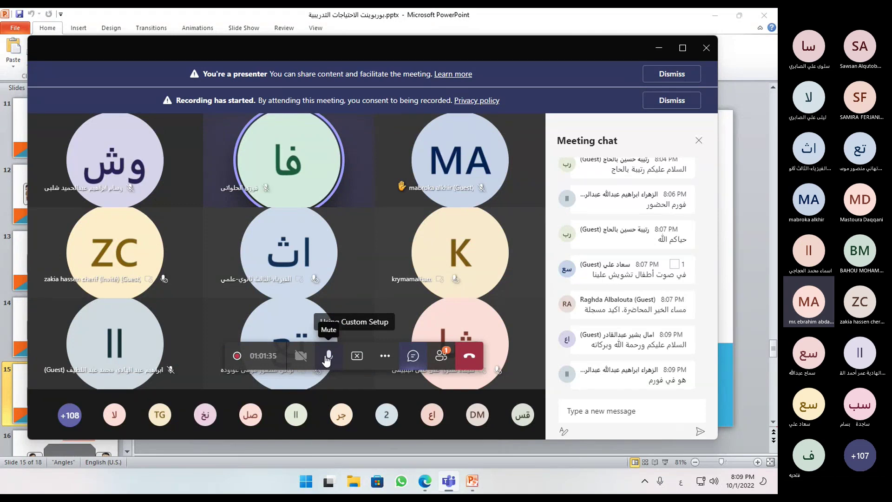
pyautogui.moveTo(424, 484)
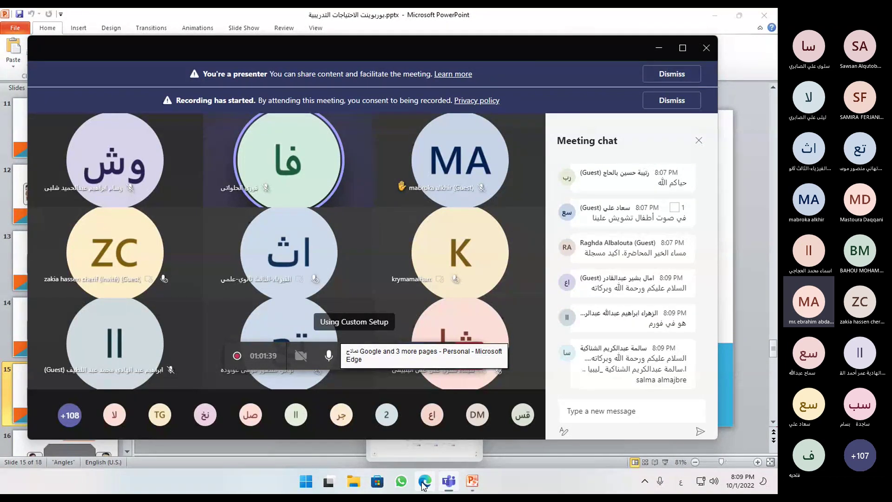
pyautogui.click(423, 484)
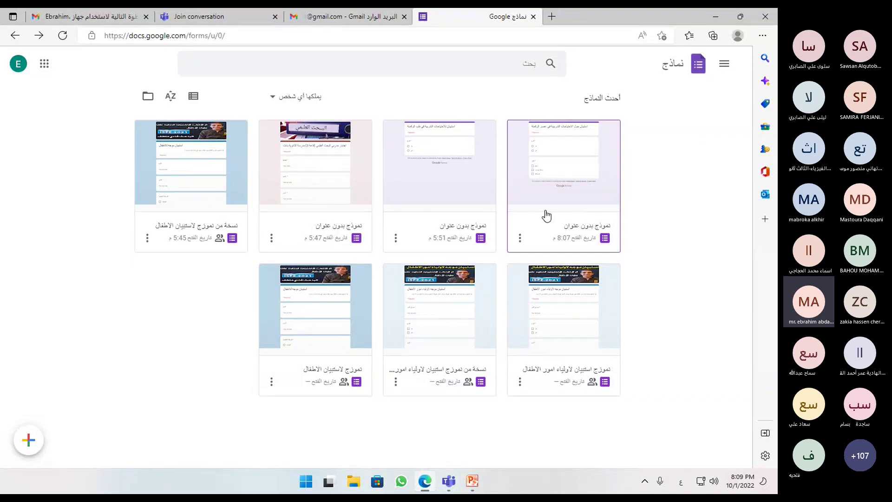
# Open the form "نموزج استبيان لاولياء امور الاطفال" and look through all of its questions
pyautogui.click(553, 331)
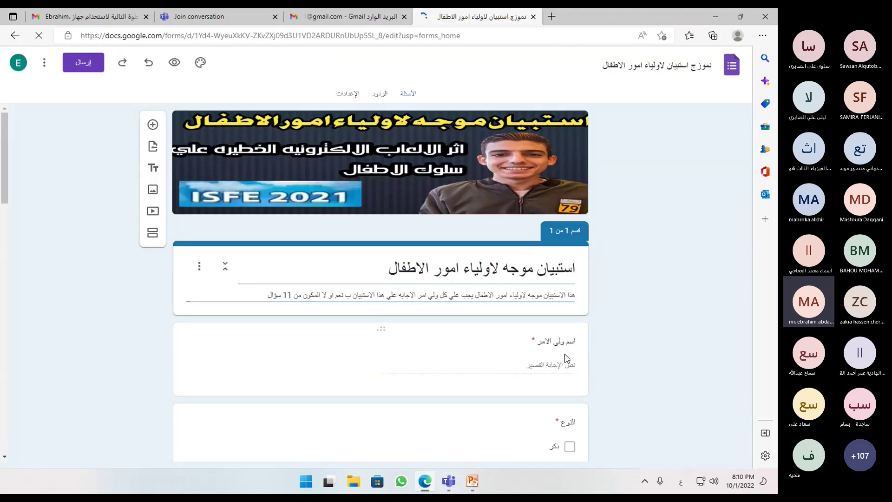
pyautogui.click(564, 359)
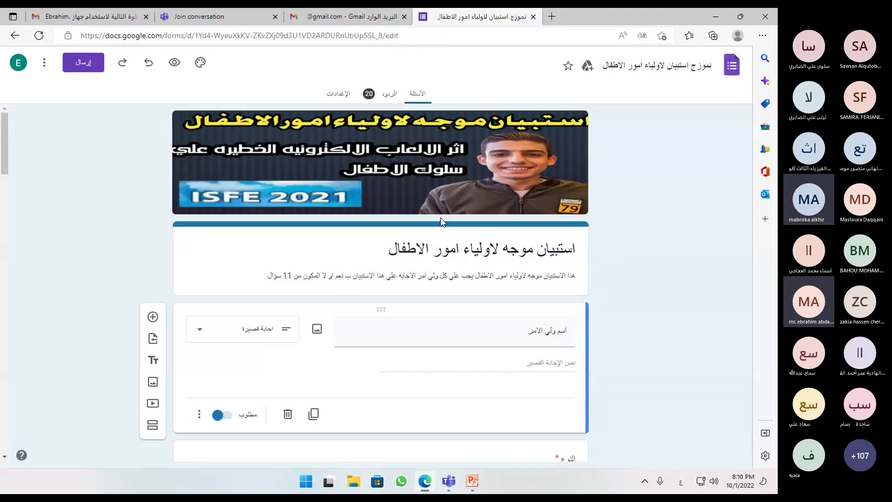
pyautogui.scroll(-15, 383, 184)
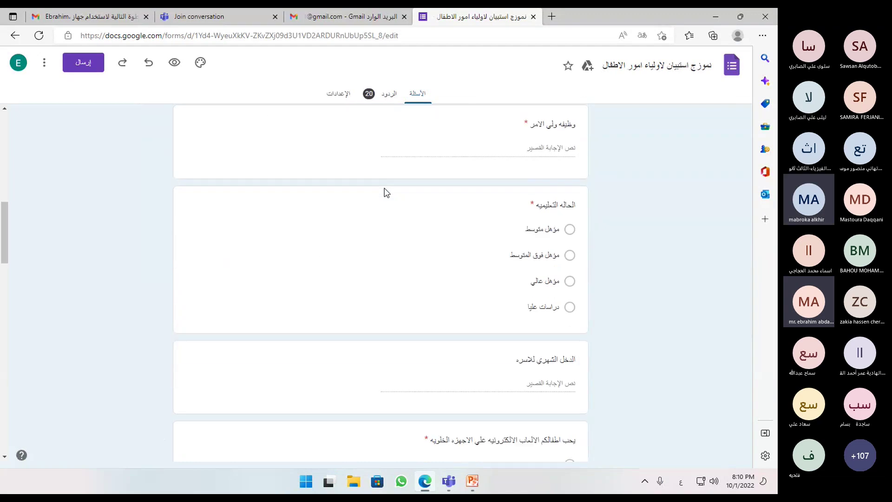
pyautogui.scroll(-8, 384, 188)
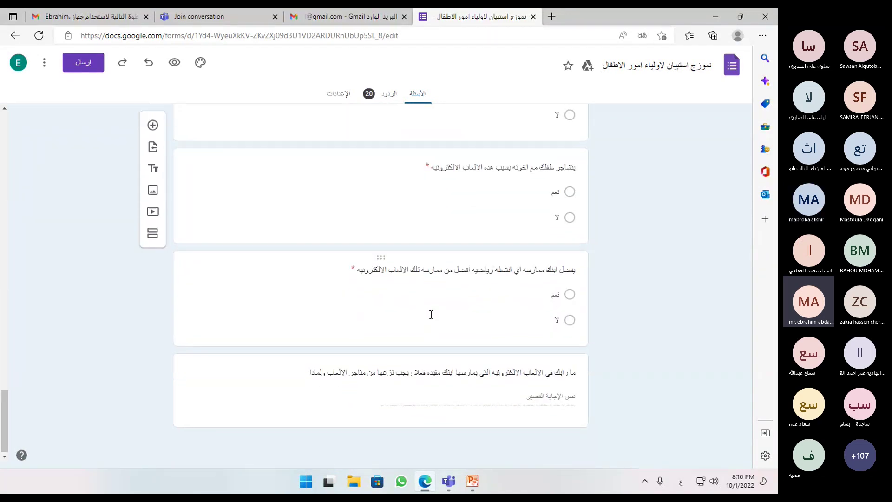
pyautogui.scroll(9, 428, 310)
pyautogui.scroll(15, 428, 310)
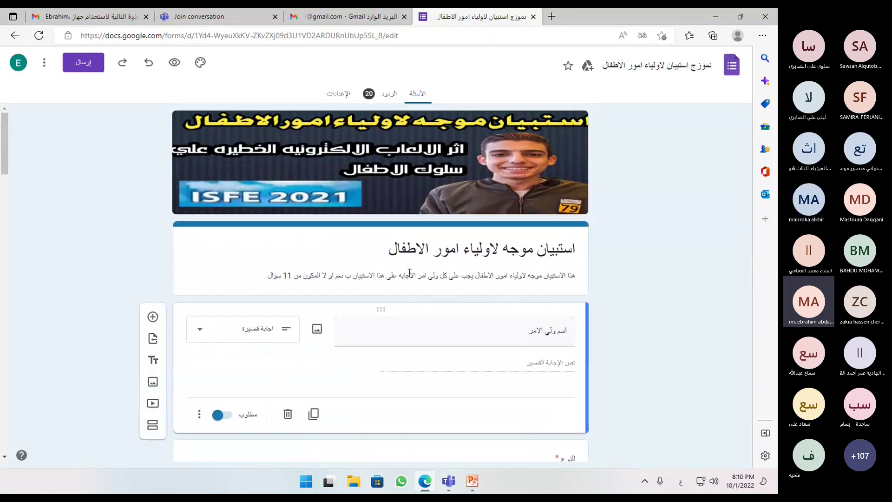
# Open the parents' survey responses and examine the summary charts for اسم ولي الامر and النوع
pyautogui.click(389, 95)
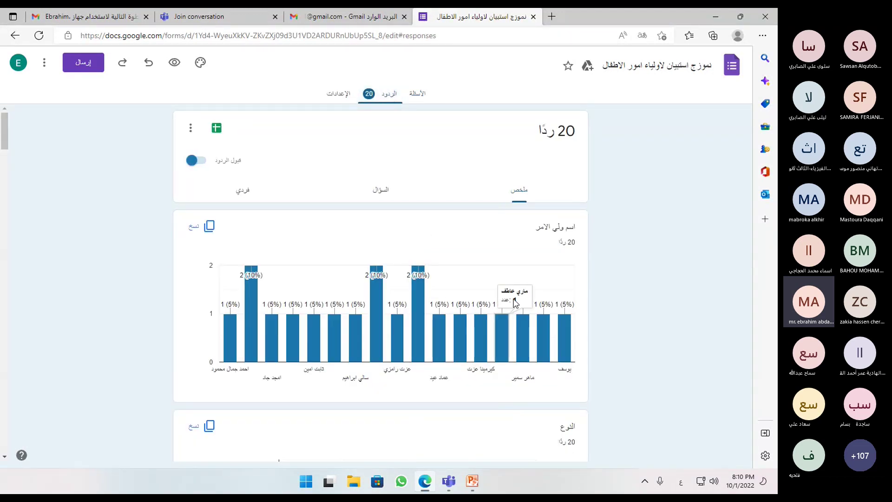
pyautogui.tripleClick(557, 227)
pyautogui.scroll(-2, 369, 221)
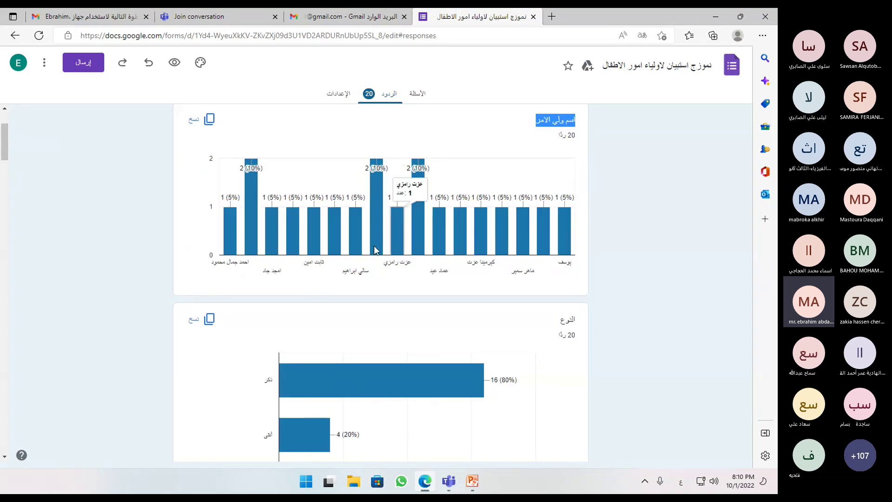
pyautogui.scroll(-2, 212, 232)
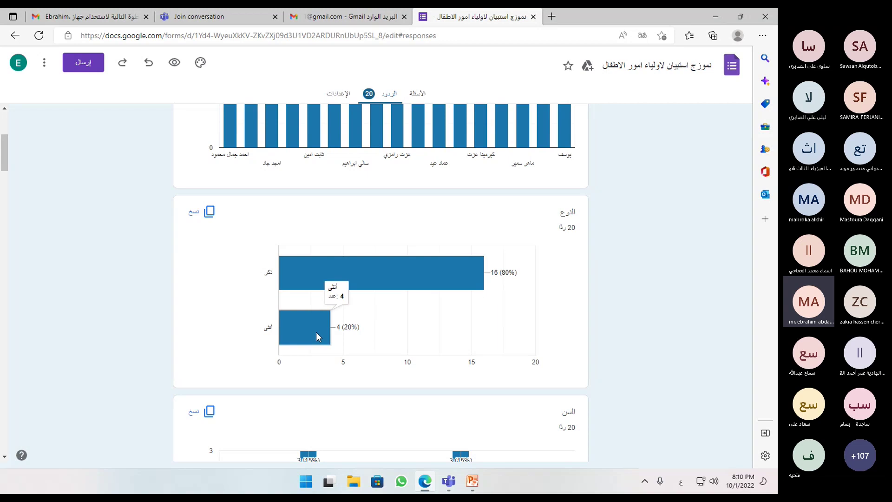
# Examine the parents' survey summary charts for السن, وظيفه ولي الامر, الحاله التعليميه, الدخل الشهري للاسره and the children's electronic games questions
pyautogui.scroll(3, 369, 234)
pyautogui.scroll(1, 372, 237)
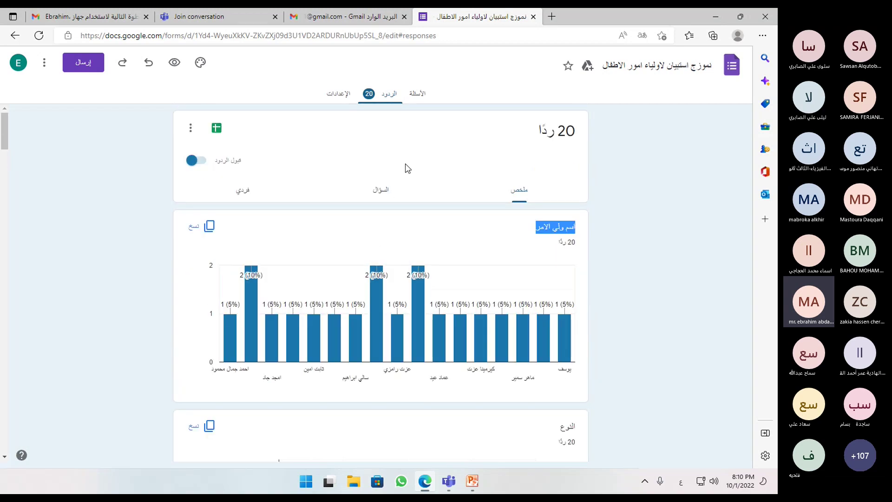
pyautogui.scroll(-8, 354, 200)
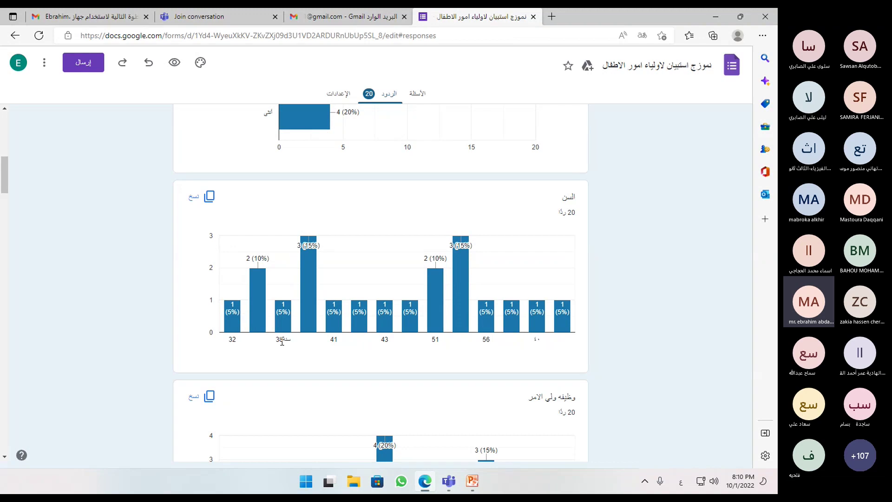
pyautogui.doubleClick(334, 340)
pyautogui.scroll(-2, 395, 334)
pyautogui.scroll(-1, 391, 352)
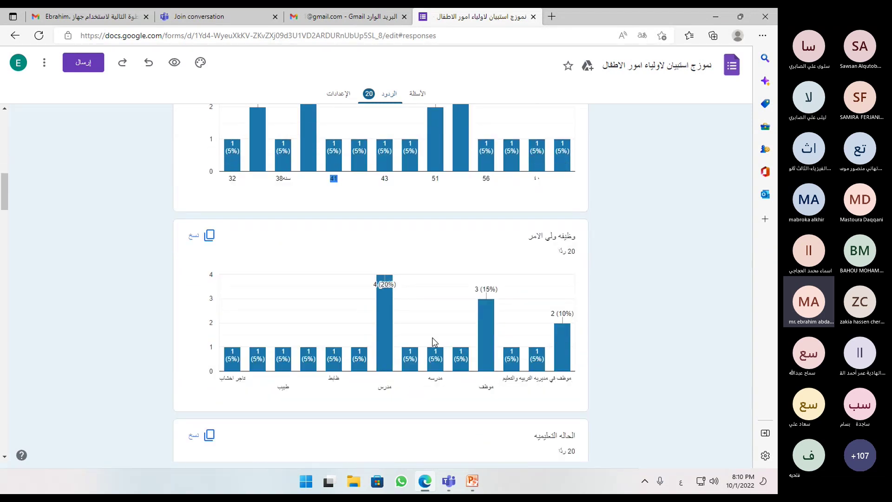
pyautogui.scroll(-9, 432, 342)
pyautogui.scroll(3, 411, 313)
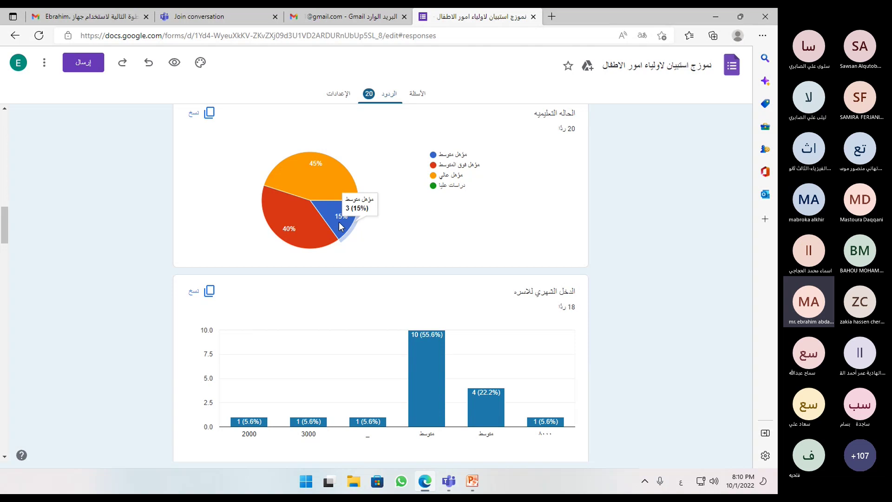
pyautogui.scroll(-10, 430, 319)
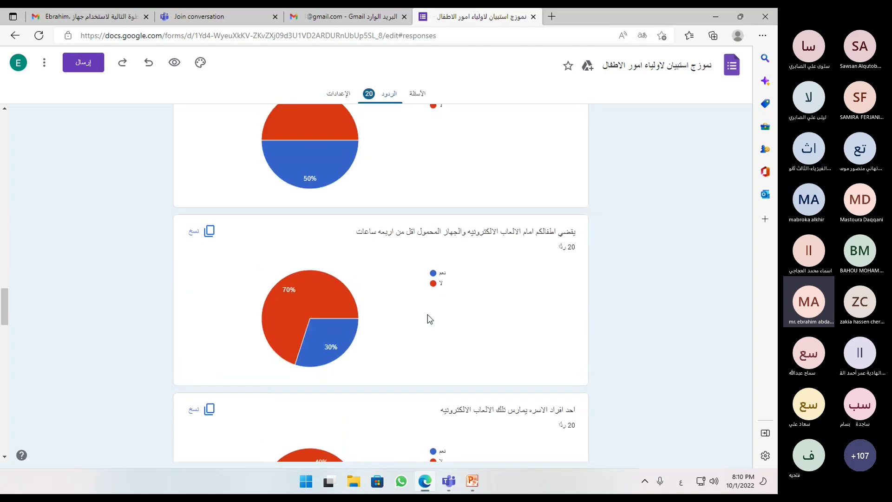
pyautogui.scroll(15, 428, 311)
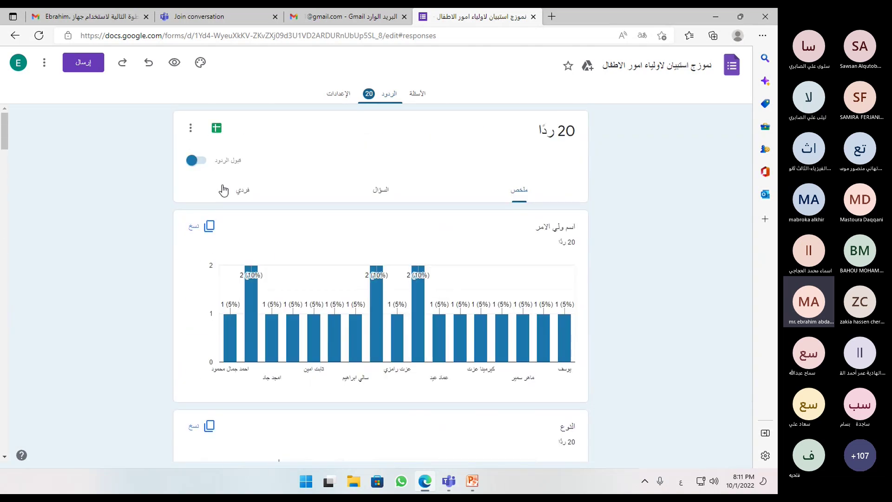
# Open the spreadsheet linked to the parents' survey responses and send a request for access to it without a message
pyautogui.click(191, 130)
pyautogui.click(462, 154)
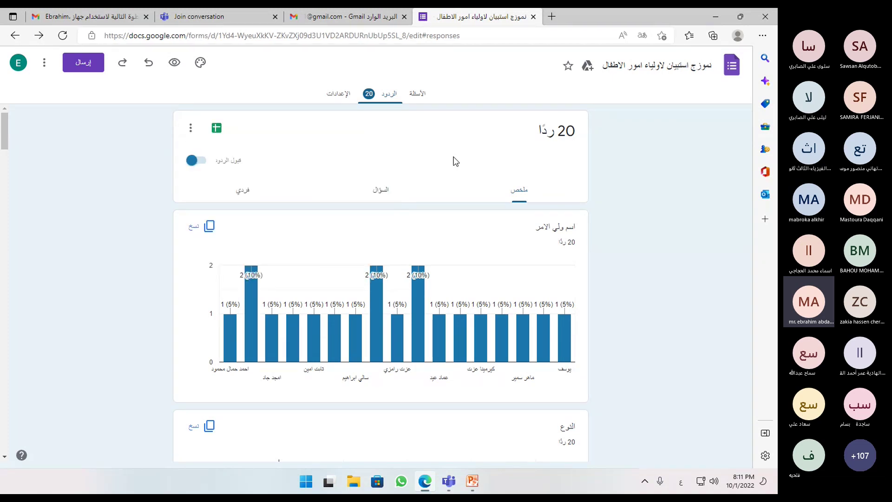
pyautogui.click(217, 129)
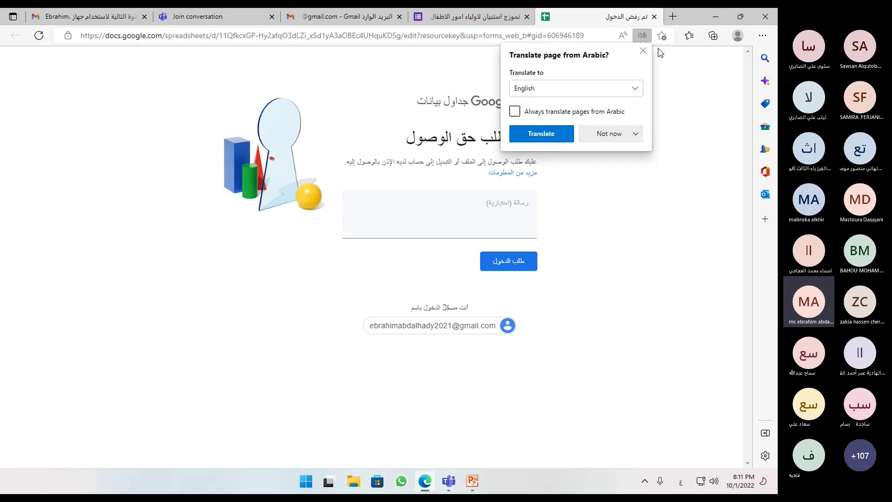
pyautogui.click(643, 50)
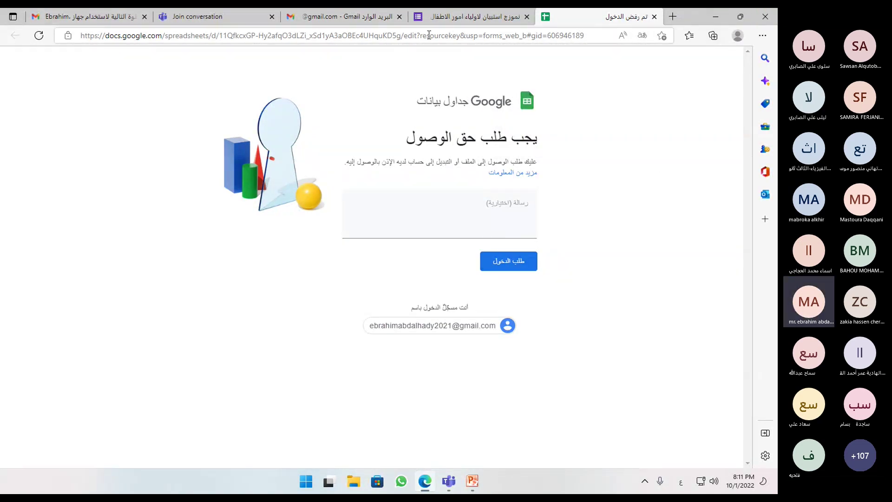
pyautogui.click(473, 205)
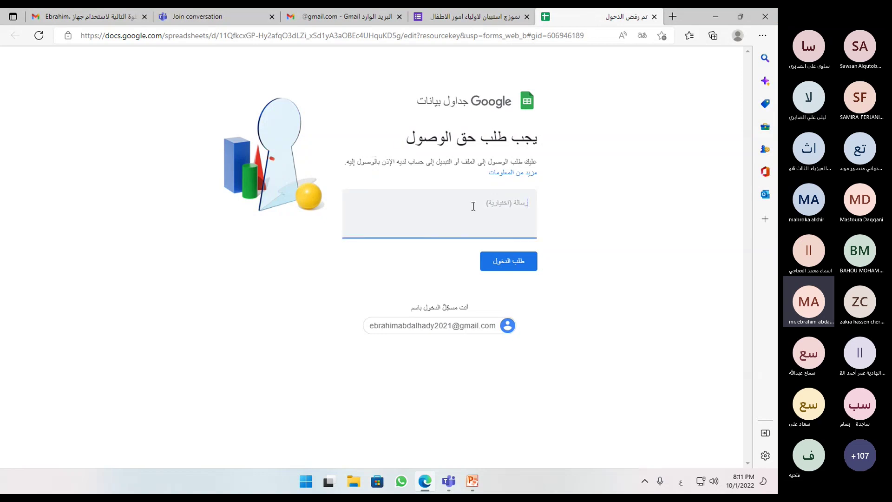
pyautogui.click(512, 272)
pyautogui.doubleClick(502, 137)
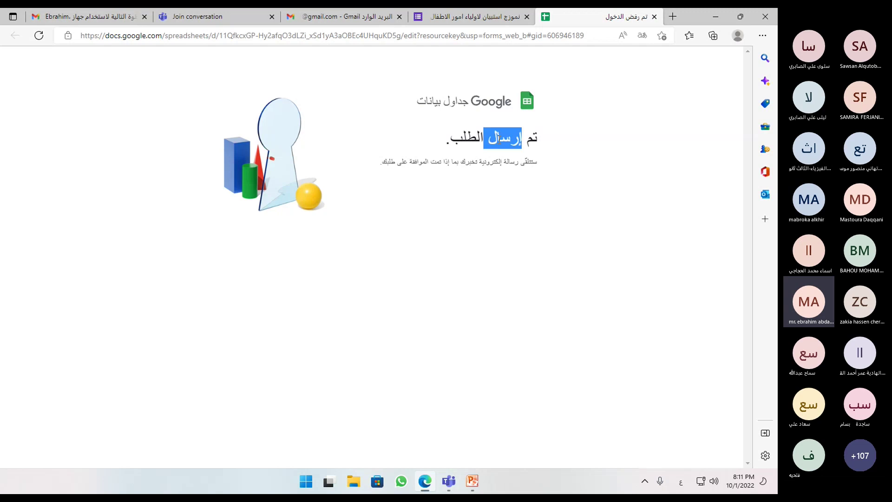
pyautogui.click(392, 176)
pyautogui.tripleClick(458, 146)
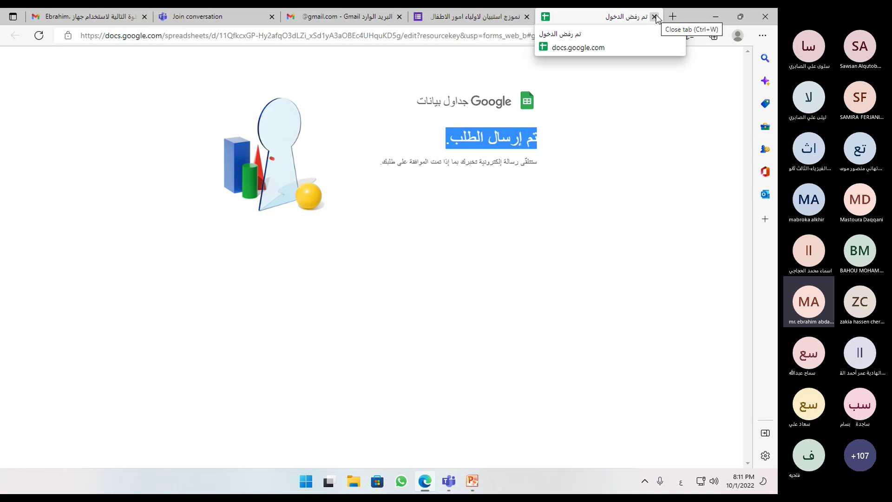
# Close the spreadsheet page and open the untitled form with the البحث العلمي header from the forms list
pyautogui.click(655, 17)
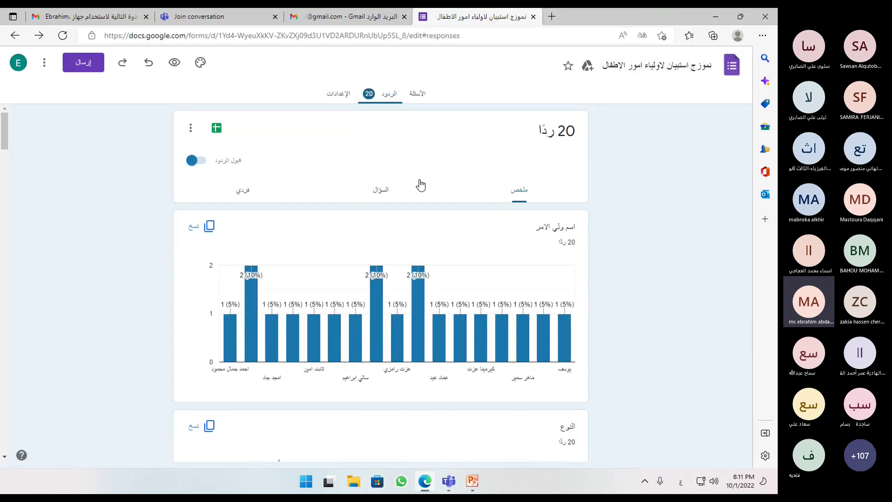
pyautogui.click(16, 37)
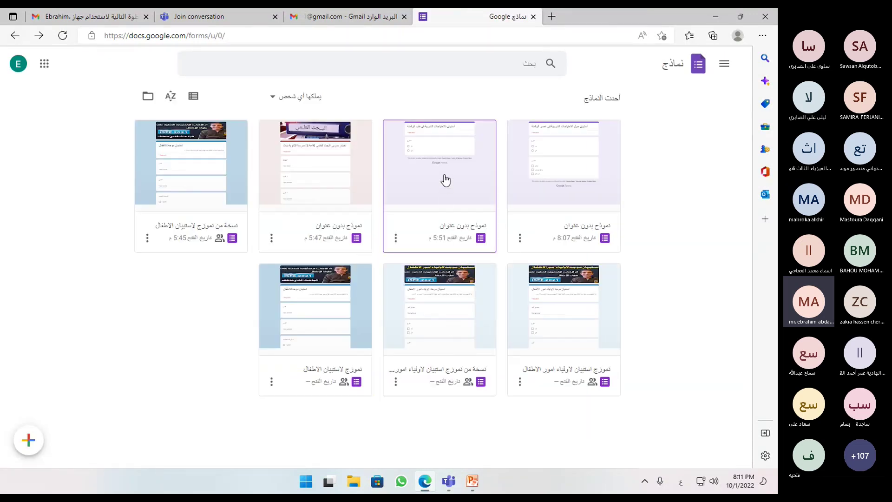
pyautogui.click(340, 213)
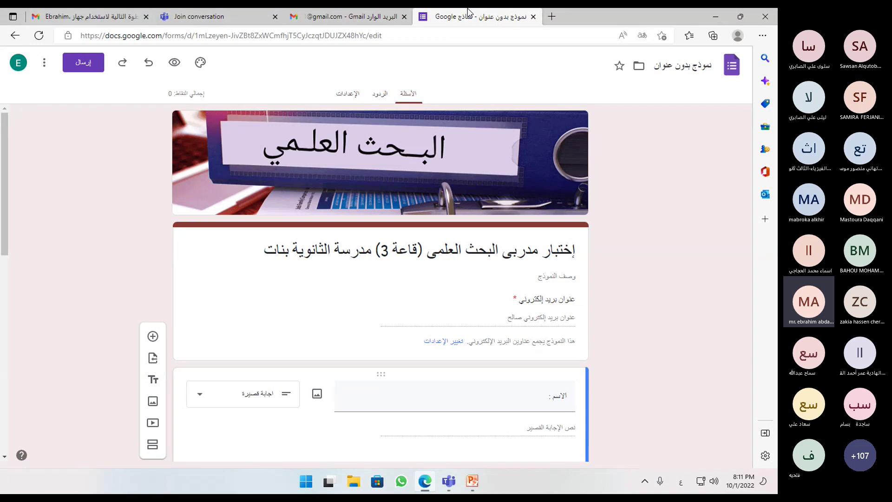
# Minimize the browser, PowerPoint and Teams meeting windows to bring up the Windows desktop
pyautogui.click(740, 16)
pyautogui.hotkey('alt', 'Tab')
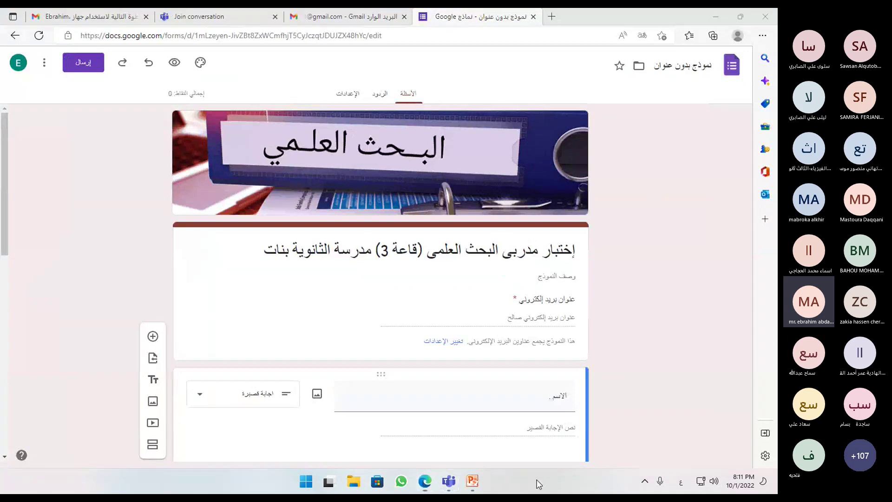
pyautogui.rightClick(547, 472)
pyautogui.click(643, 124)
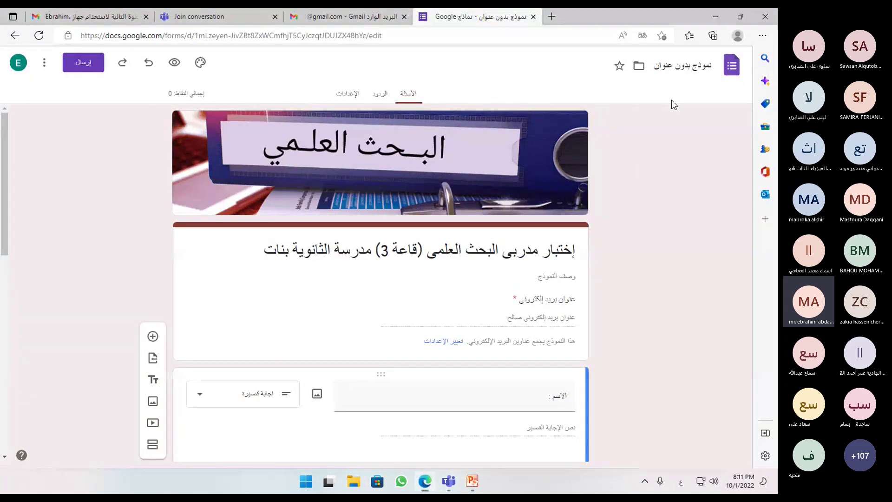
pyautogui.click(715, 17)
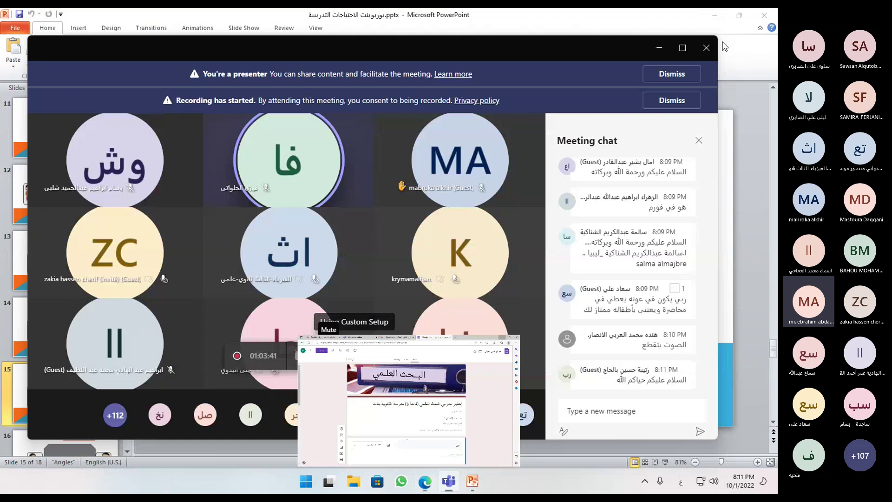
pyautogui.click(723, 47)
pyautogui.click(716, 15)
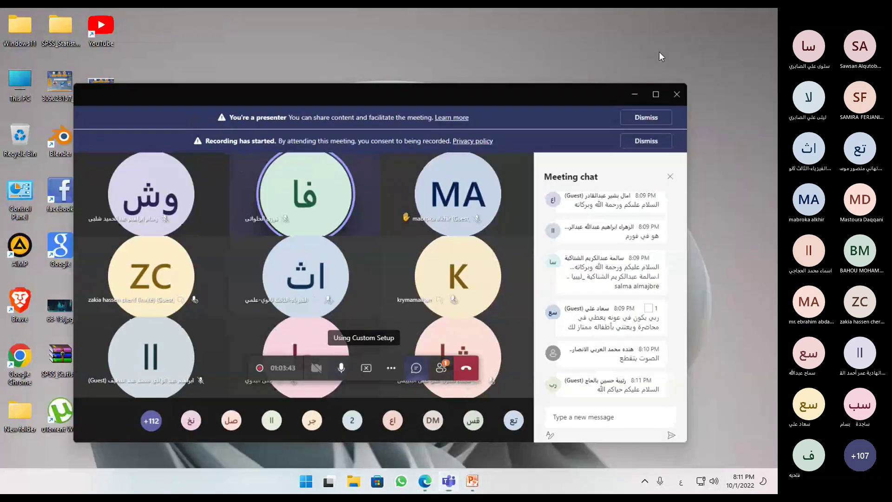
pyautogui.click(634, 94)
pyautogui.rightClick(181, 182)
pyautogui.moveTo(319, 286)
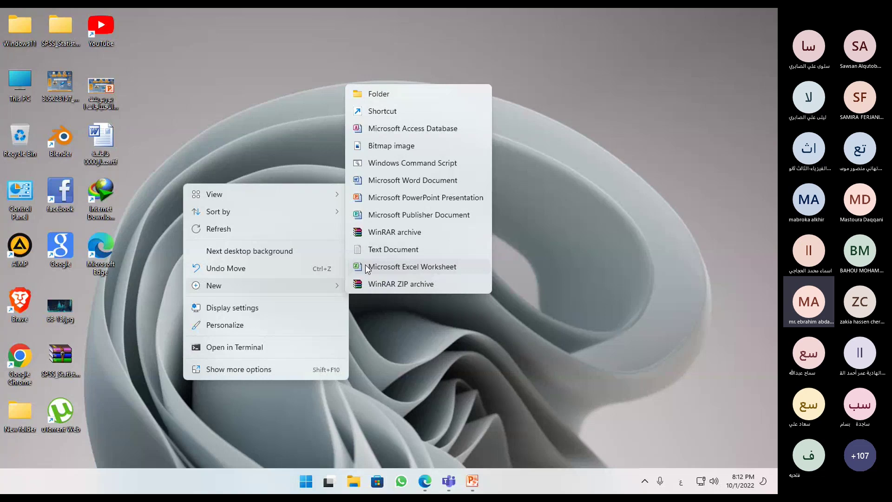
pyautogui.press('Escape')
pyautogui.rightClick(262, 140)
pyautogui.click(295, 185)
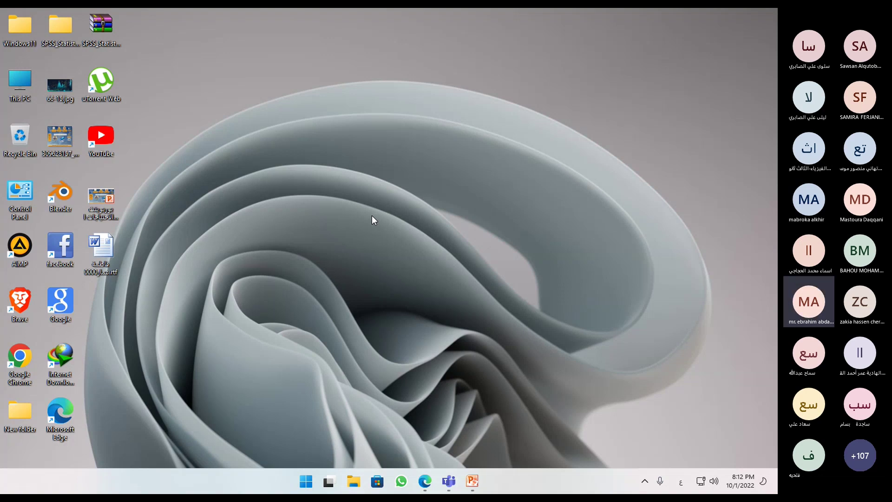
pyautogui.click(428, 484)
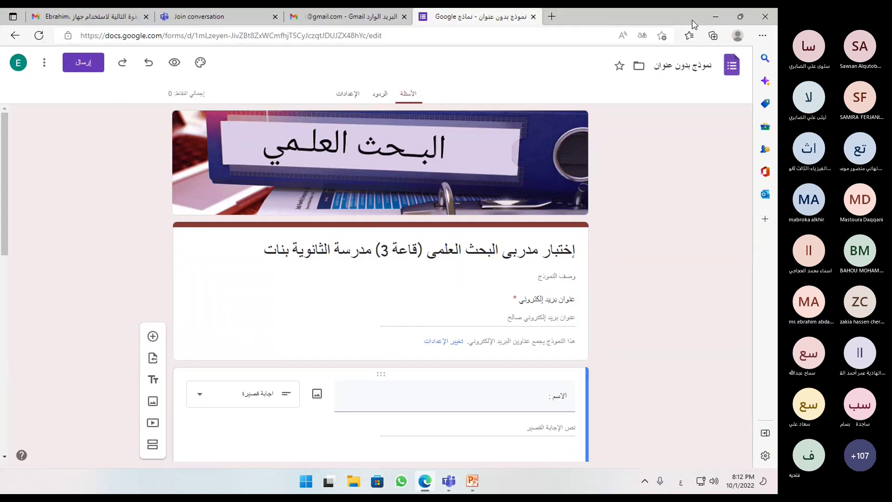
pyautogui.click(710, 22)
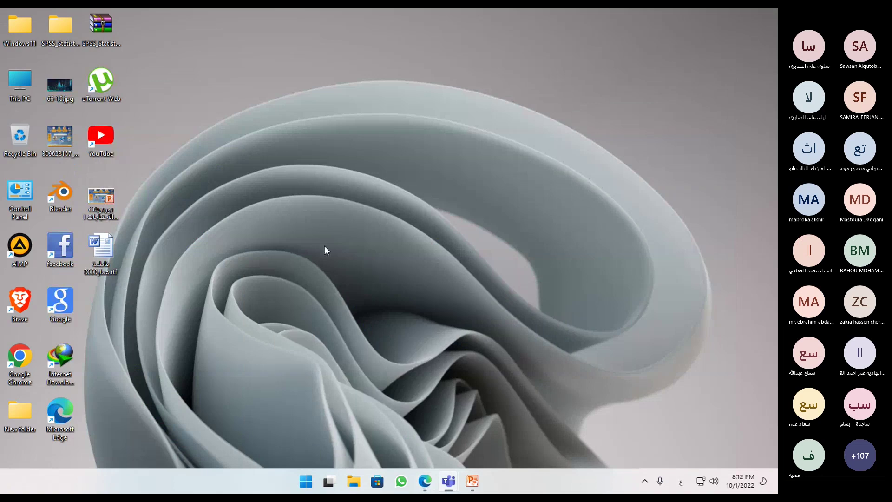
pyautogui.rightClick(324, 246)
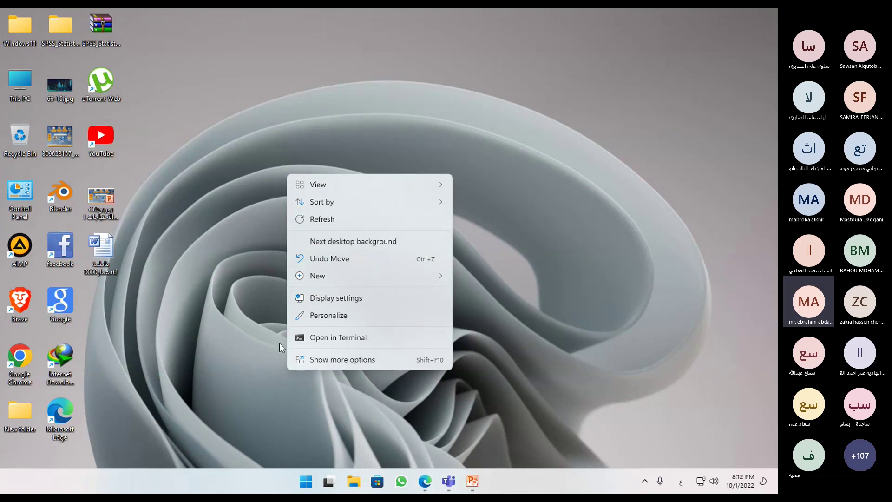
pyautogui.keyDown('shift'); pyautogui.rightClick(323, 364); pyautogui.keyUp('shift')
pyautogui.click(230, 253)
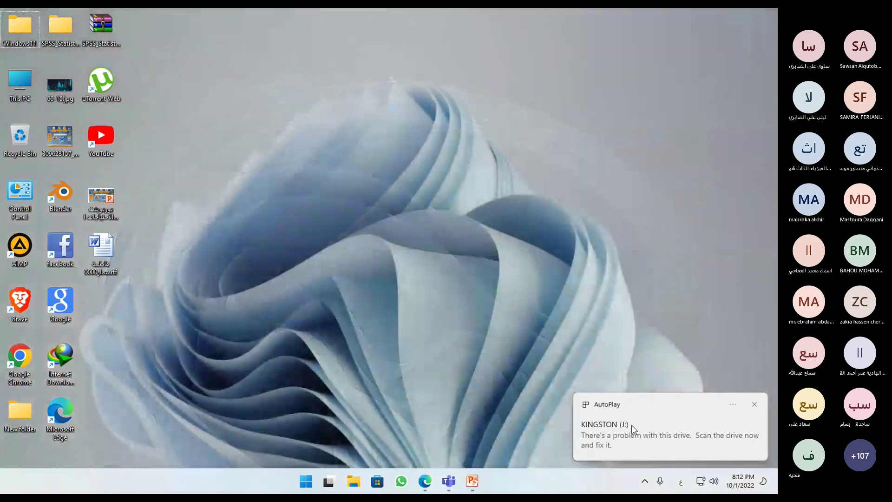
# Open the KINGSTON (J:) drive in a maximized File Explorer window and display its contents as large icons
pyautogui.click(631, 425)
pyautogui.click(325, 272)
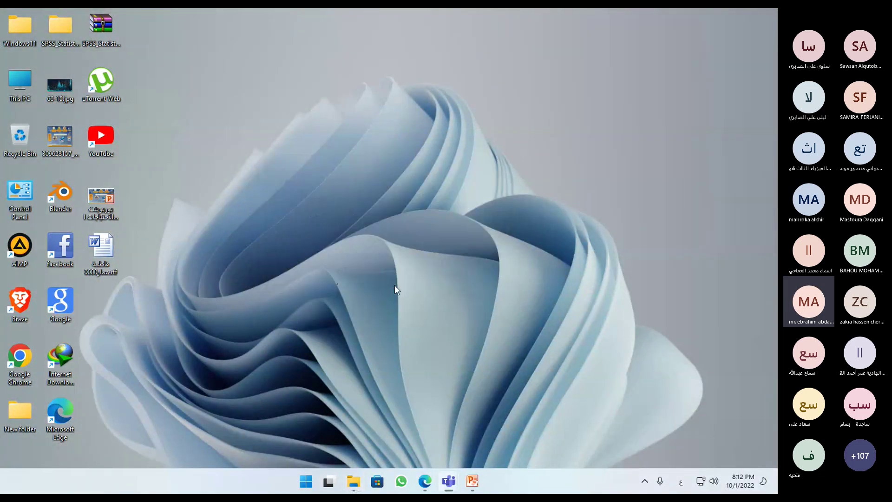
pyautogui.doubleClick(456, 110)
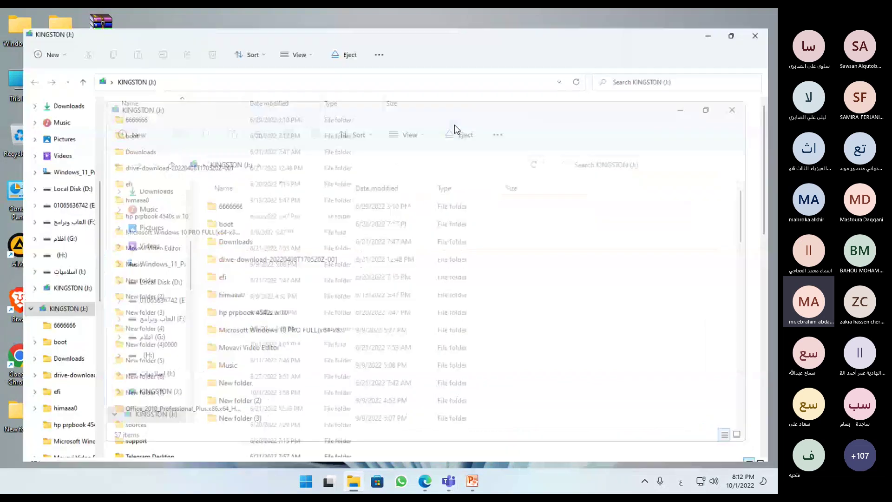
pyautogui.scroll(-4, 454, 203)
pyautogui.rightClick(469, 185)
pyautogui.moveTo(530, 193)
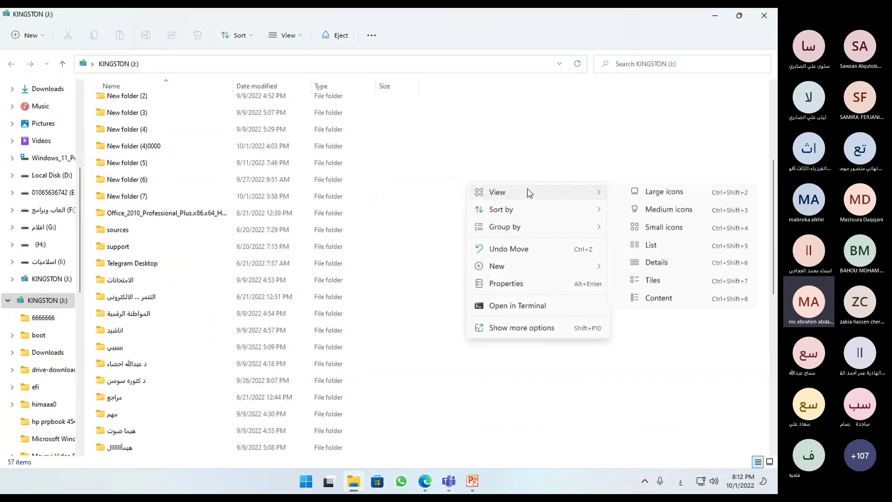
pyautogui.click(664, 192)
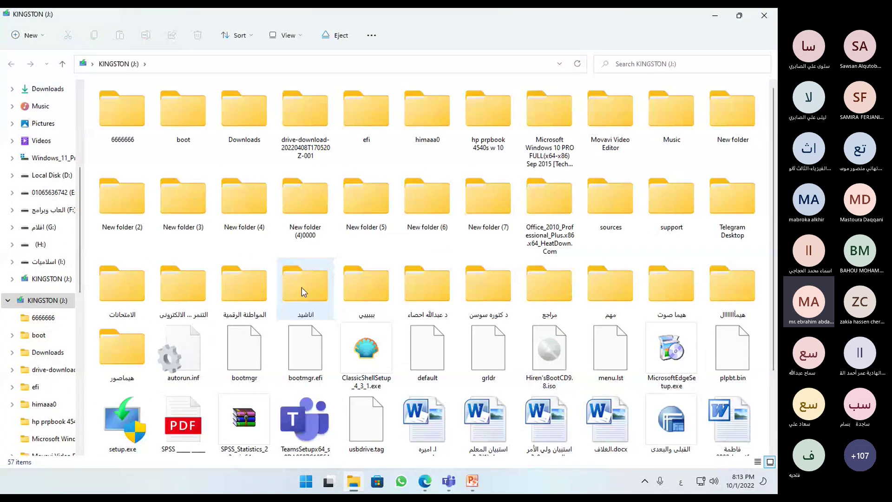
# Look through the drive's contents, open the مهم folder, go back to the drive and minimize its window
pyautogui.scroll(-1, 302, 288)
pyautogui.scroll(1, 455, 426)
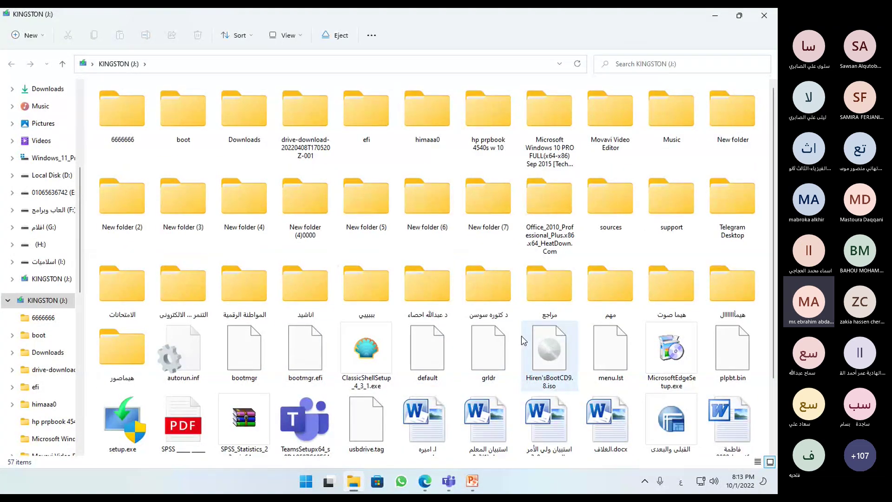
pyautogui.doubleClick(618, 300)
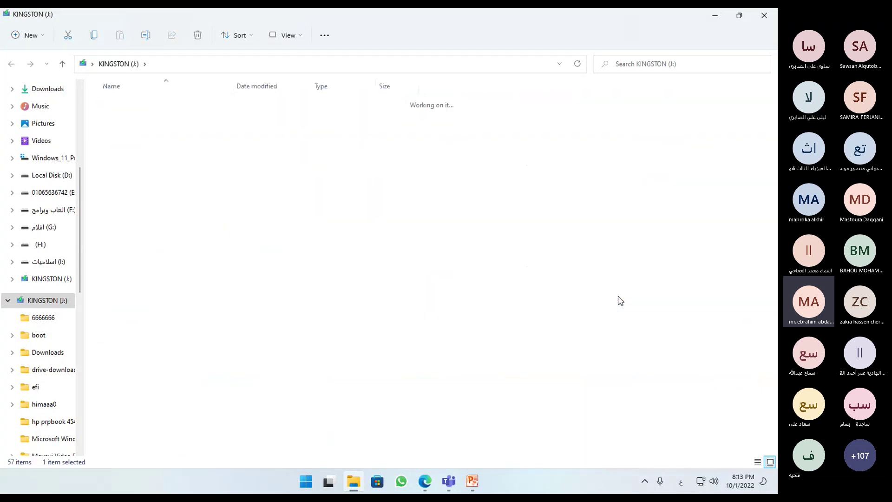
pyautogui.click(11, 65)
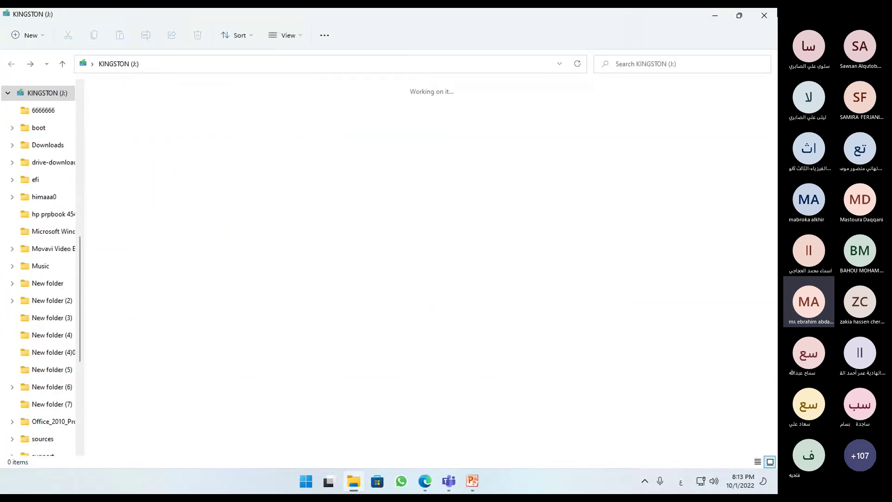
pyautogui.click(713, 17)
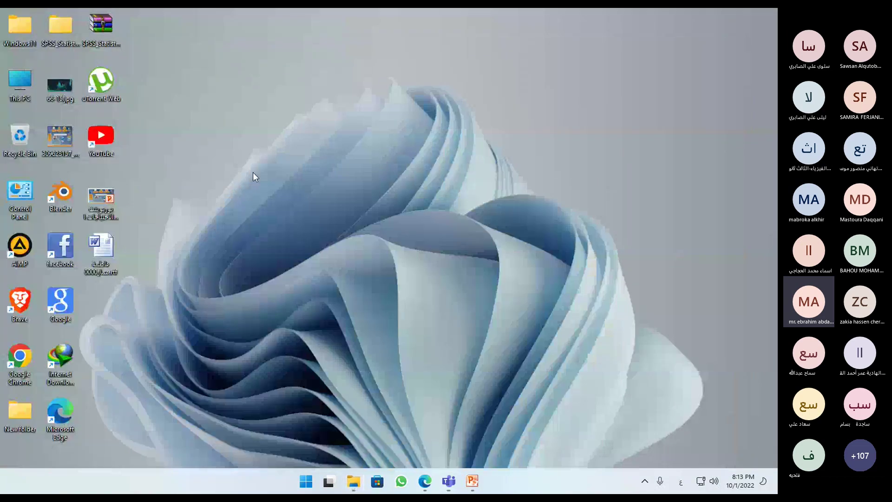
# Create a new Microsoft Excel worksheet on the desktop and open it
pyautogui.rightClick(354, 336)
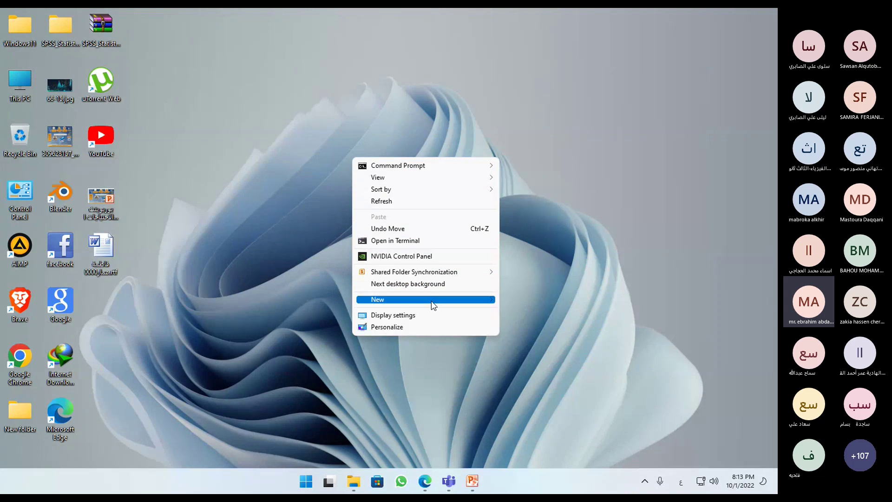
pyautogui.moveTo(432, 301)
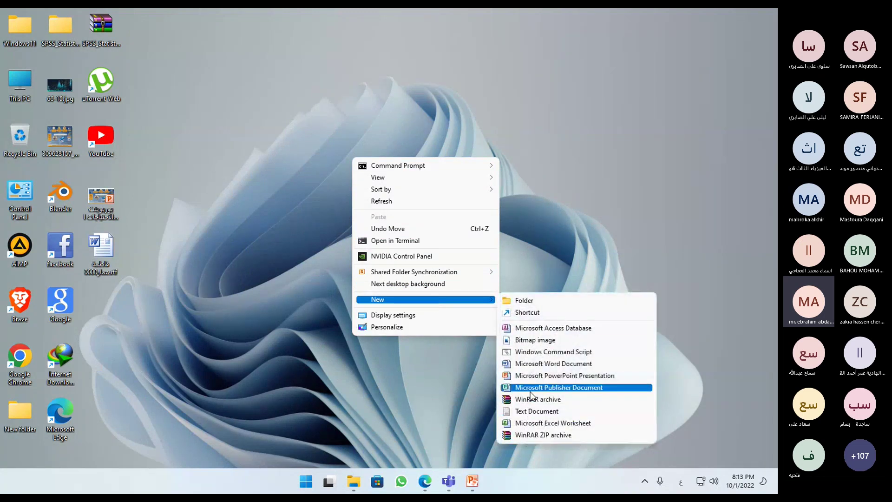
pyautogui.click(535, 423)
pyautogui.click(280, 221)
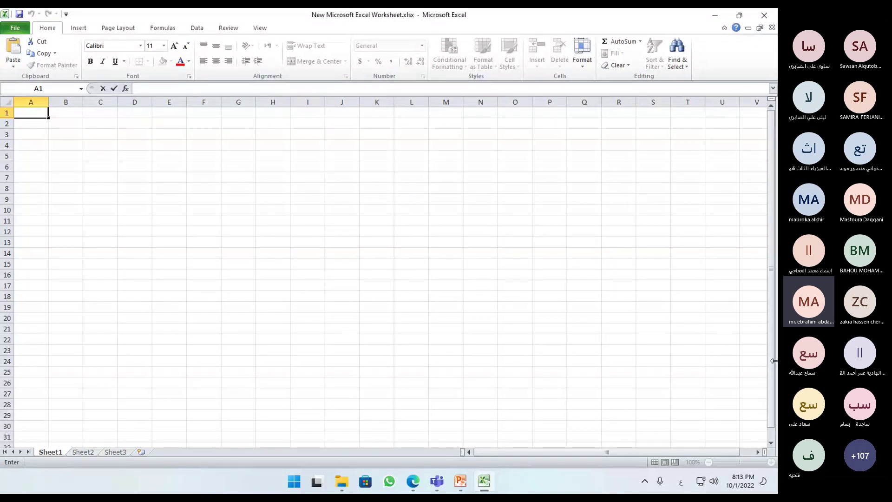
# Enter the question headings س1, س2, س3, س4 and س5 in cells A1 to E1
pyautogui.write('س1')
pyautogui.click(52, 186)
pyautogui.click(62, 116)
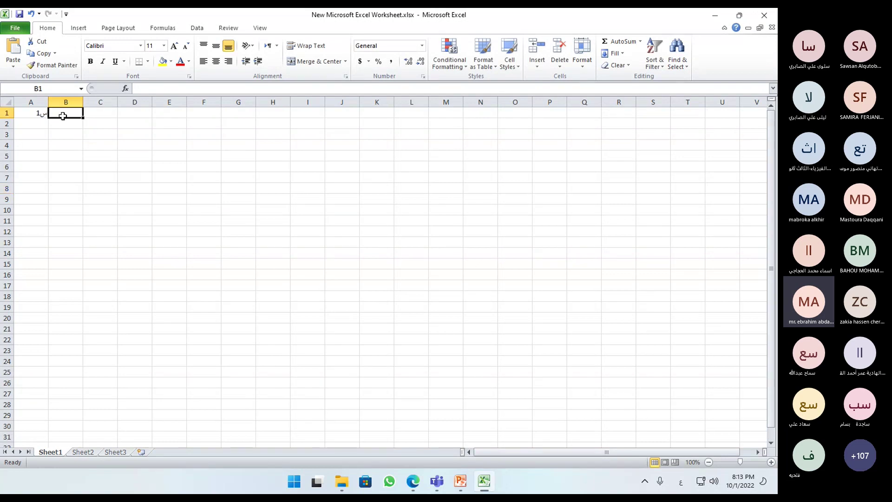
pyautogui.write('س2')
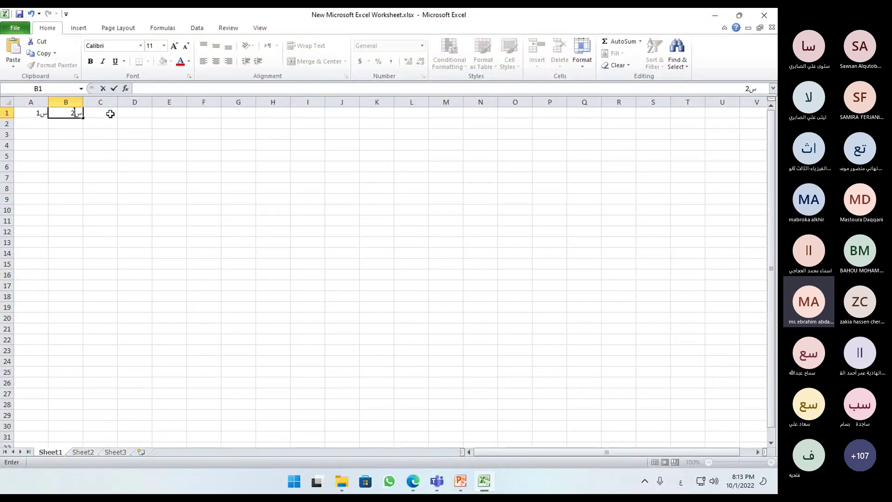
pyautogui.click(111, 114)
pyautogui.write('س')
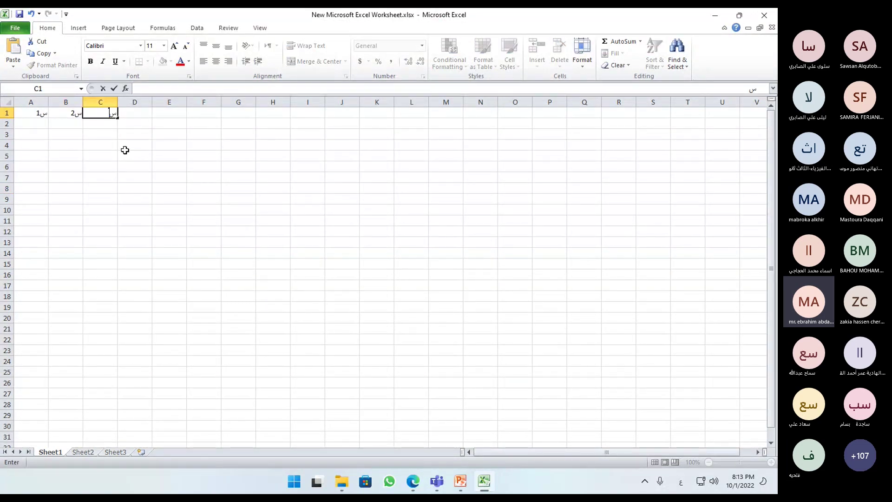
pyautogui.write('3')
pyautogui.click(134, 188)
pyautogui.click(125, 114)
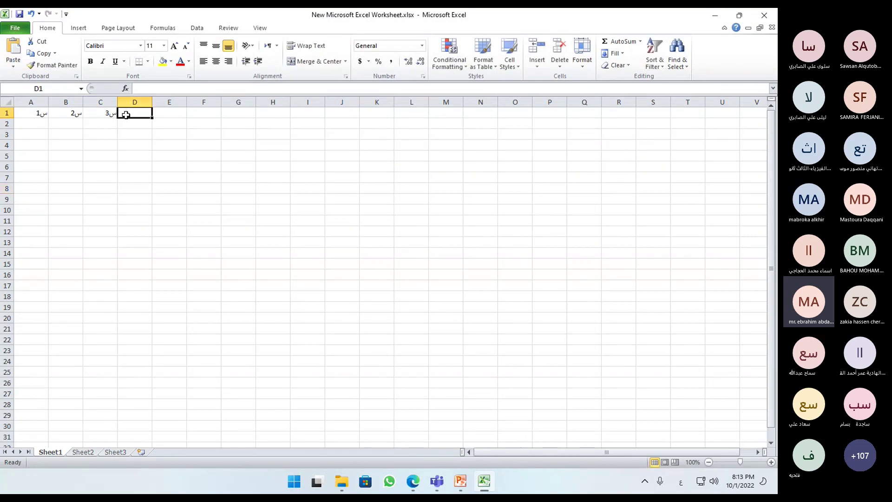
pyautogui.write('س4')
pyautogui.click(158, 155)
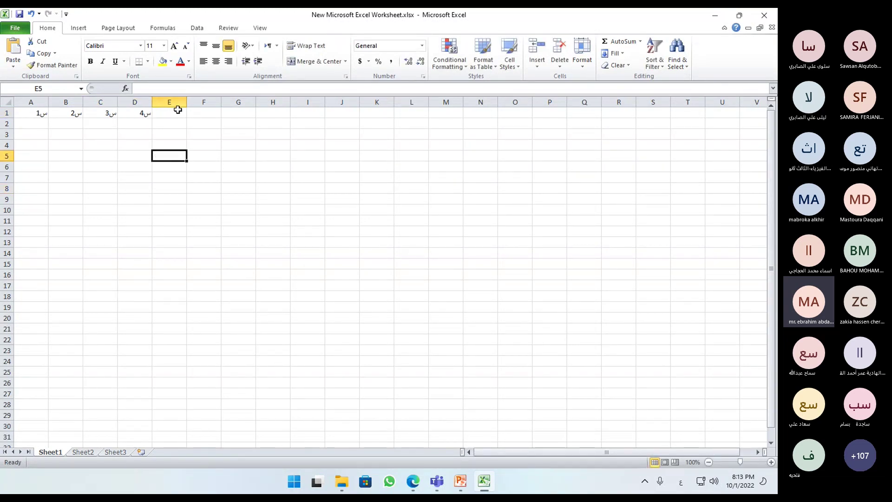
pyautogui.click(173, 113)
pyautogui.write('س5')
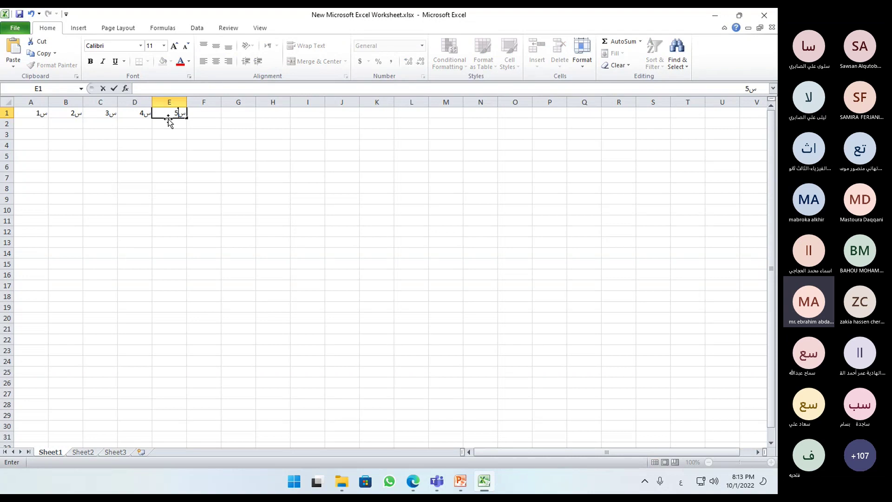
pyautogui.click(167, 167)
pyautogui.click(38, 125)
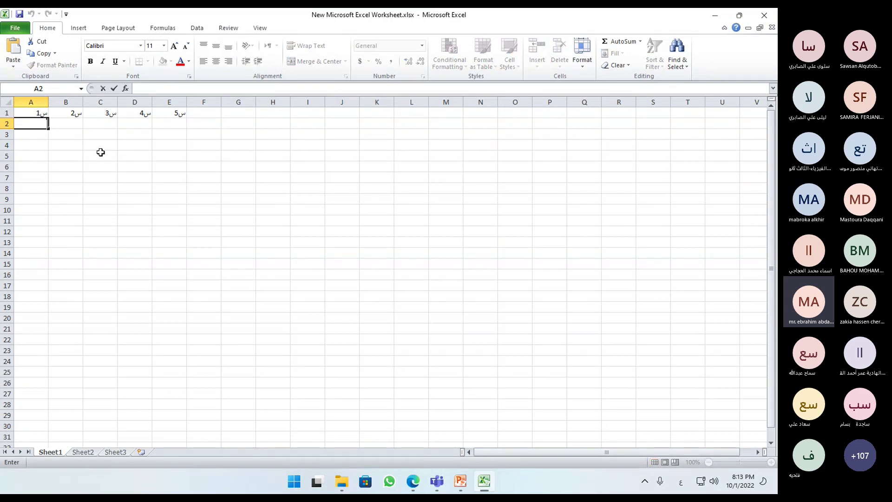
pyautogui.click(34, 113)
pyautogui.click(70, 114)
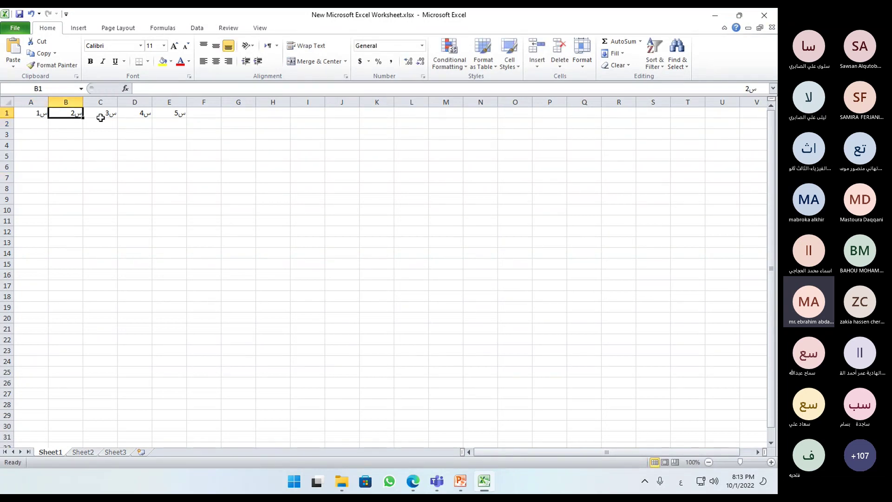
pyautogui.click(100, 116)
pyautogui.click(142, 113)
pyautogui.click(180, 115)
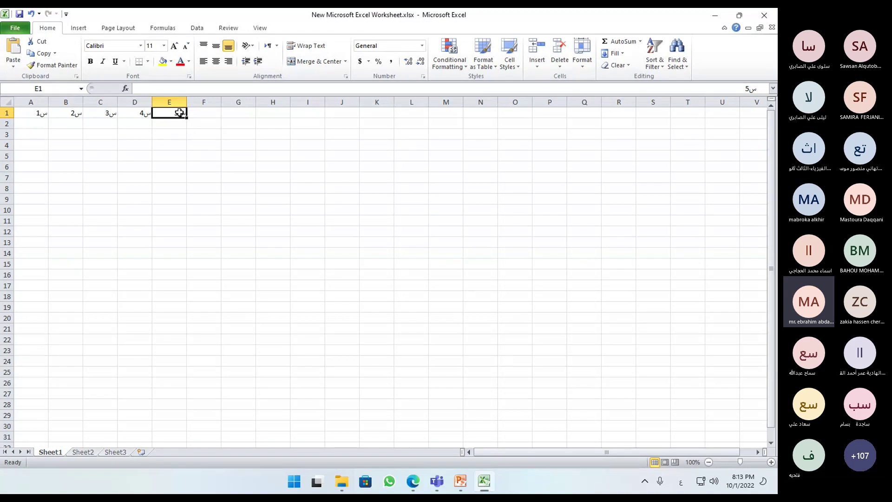
# Set the border line style to the thickest solid line and leave border drawing mode
pyautogui.moveTo(172, 114); pyautogui.dragTo(20, 213)
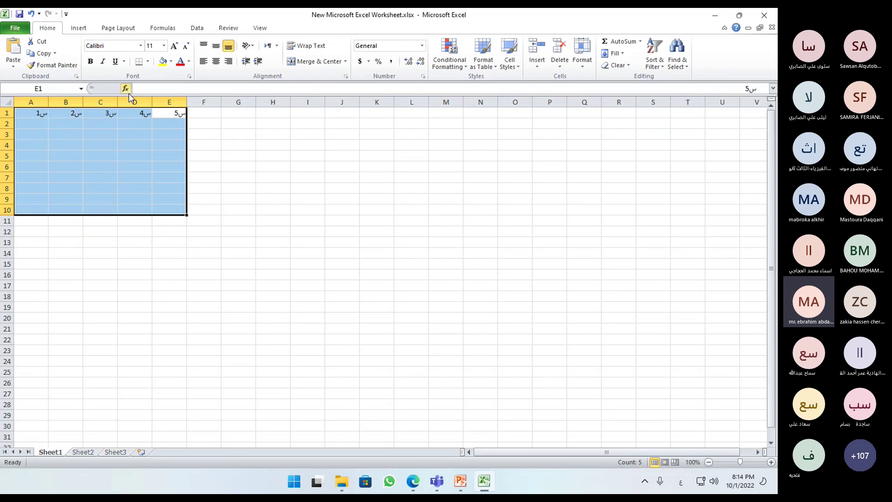
pyautogui.click(147, 61)
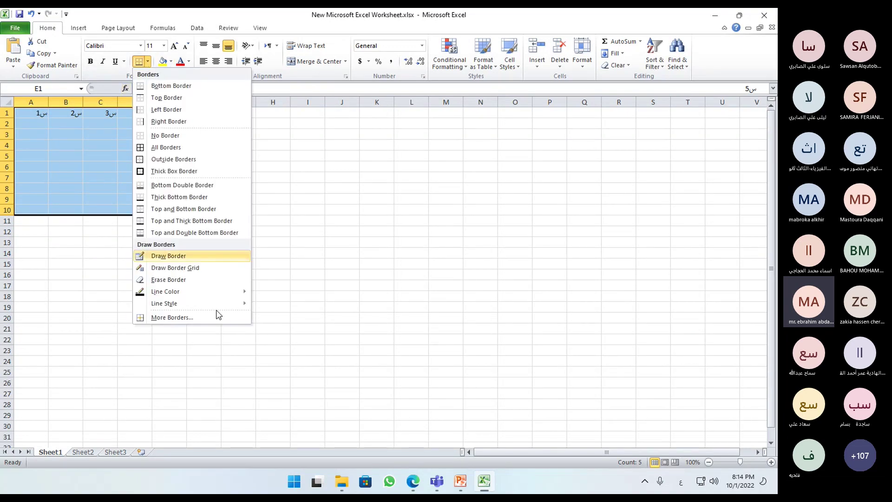
pyautogui.moveTo(221, 304)
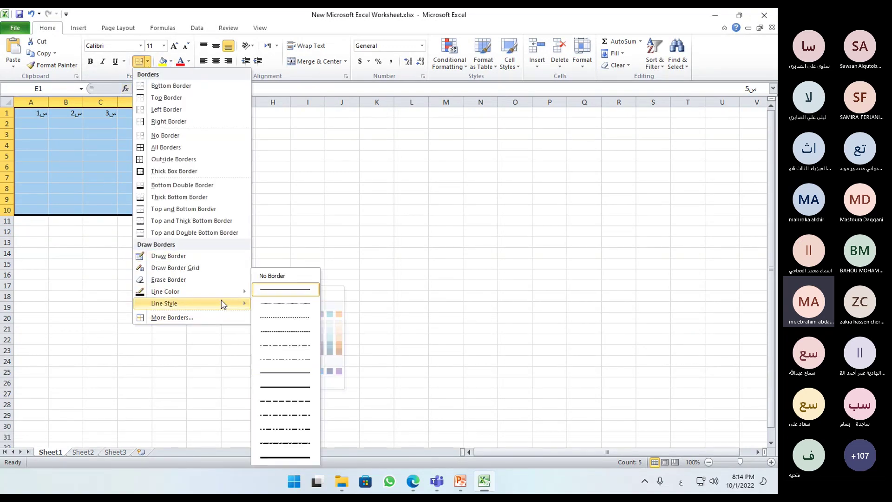
pyautogui.click(285, 458)
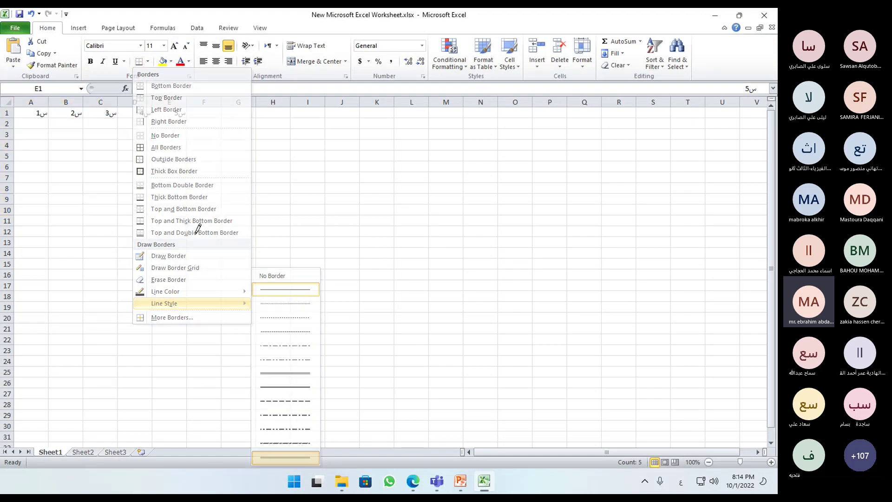
pyautogui.click(149, 63)
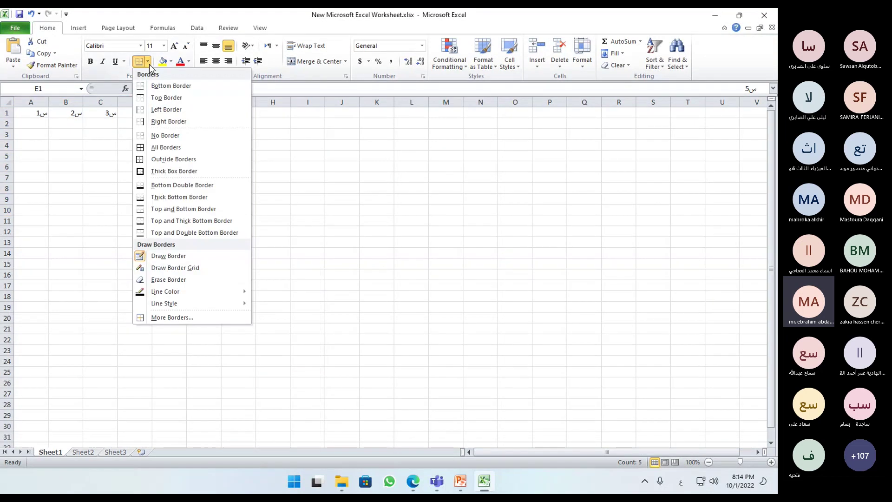
pyautogui.click(72, 139)
pyautogui.click(17, 118)
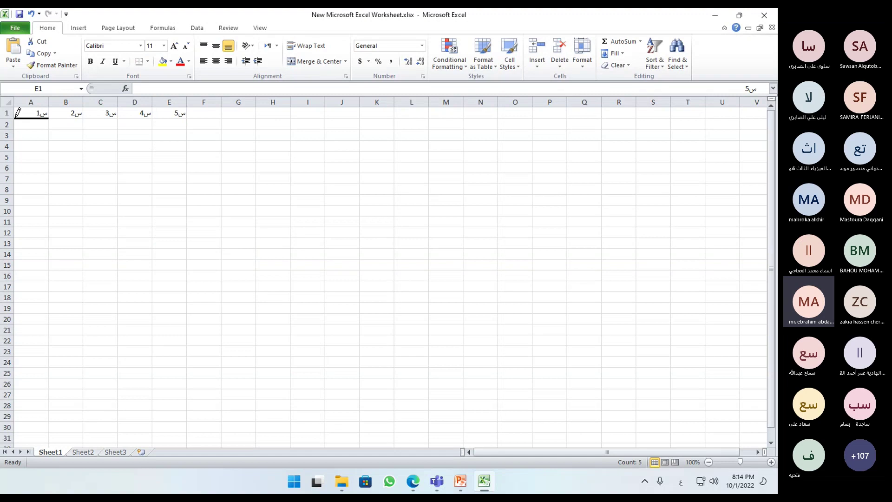
pyautogui.press('Escape')
# Apply All Borders to the range A1:E10 and to the row directly below it, A11:E11
pyautogui.moveTo(176, 113)
pyautogui.mouseDown()
pyautogui.moveTo(26, 150)
pyautogui.moveTo(28, 208)
pyautogui.mouseUp()
pyautogui.click(148, 61)
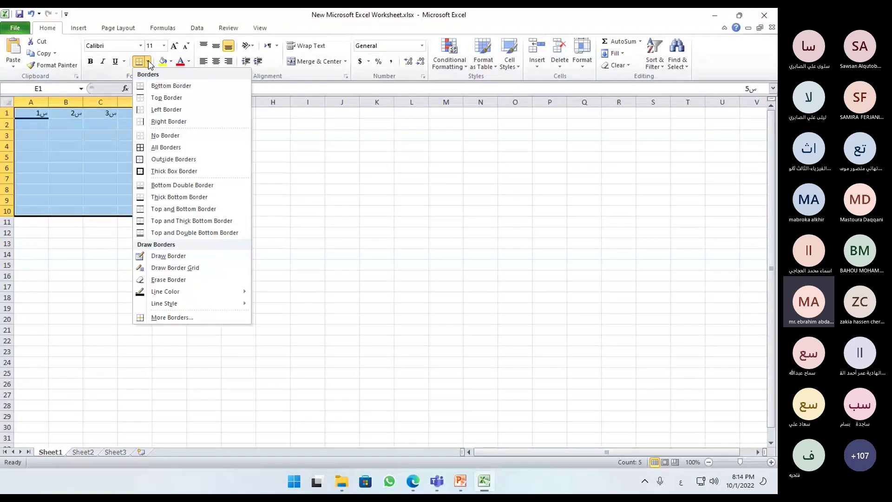
pyautogui.click(166, 147)
pyautogui.click(108, 284)
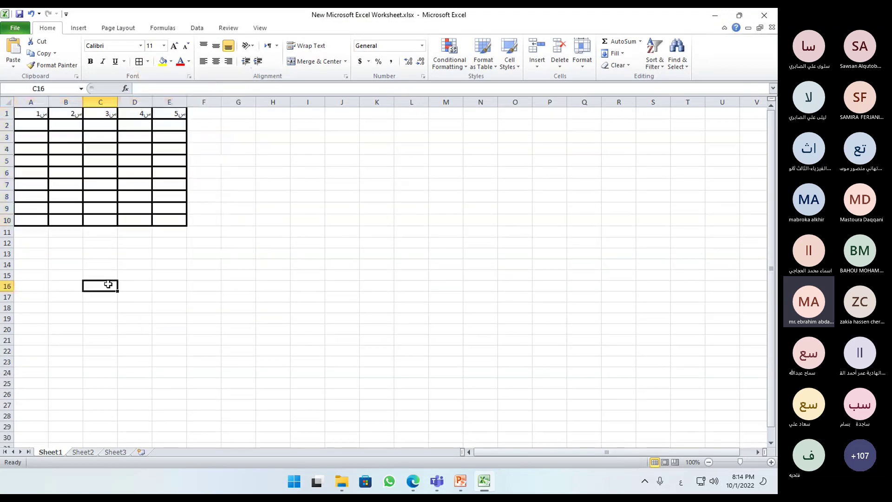
pyautogui.moveTo(174, 230); pyautogui.dragTo(39, 231)
pyautogui.click(148, 62)
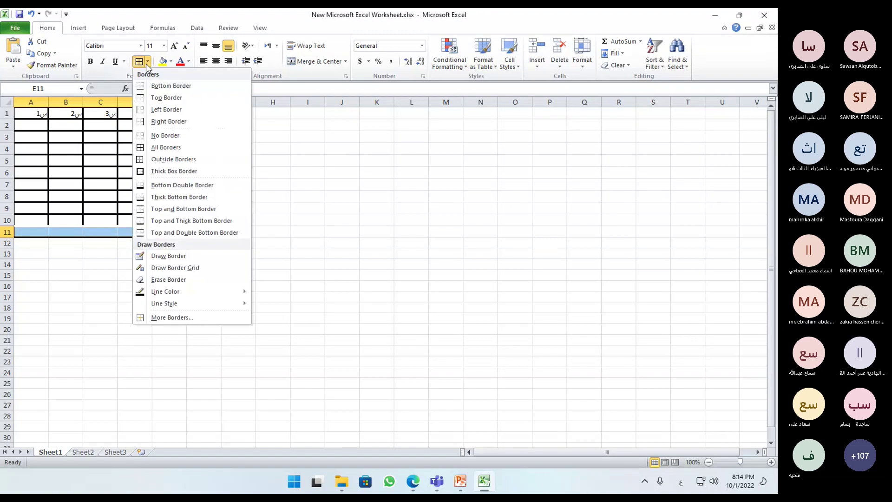
pyautogui.click(166, 147)
pyautogui.click(103, 265)
# Widen columns A to E of the bordered table
pyautogui.doubleClick(31, 126)
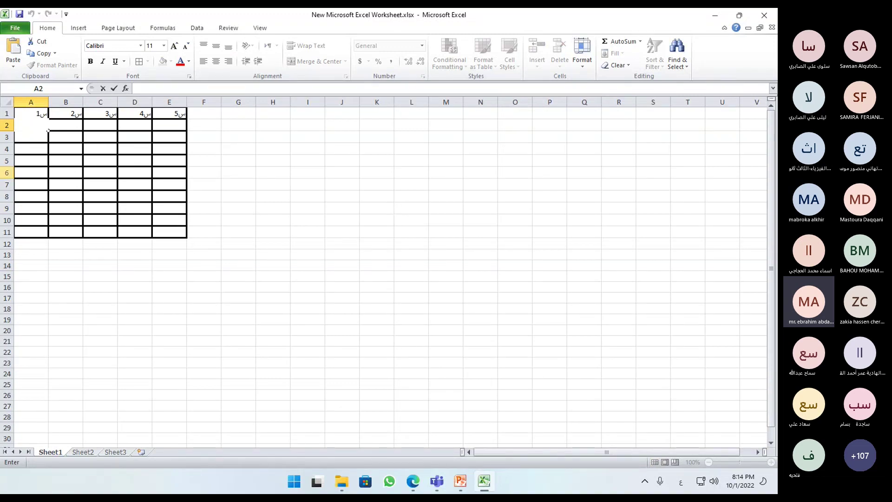
pyautogui.press('Return')
pyautogui.click(28, 126)
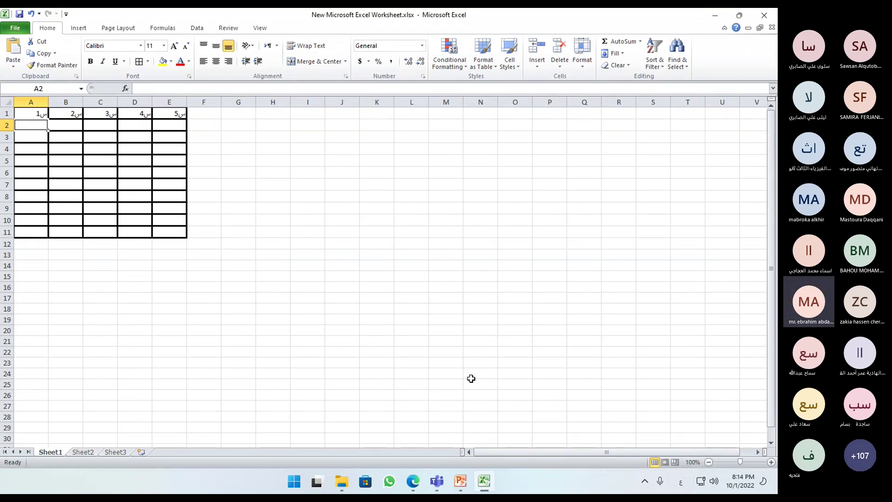
pyautogui.moveTo(187, 102); pyautogui.dragTo(63, 102)
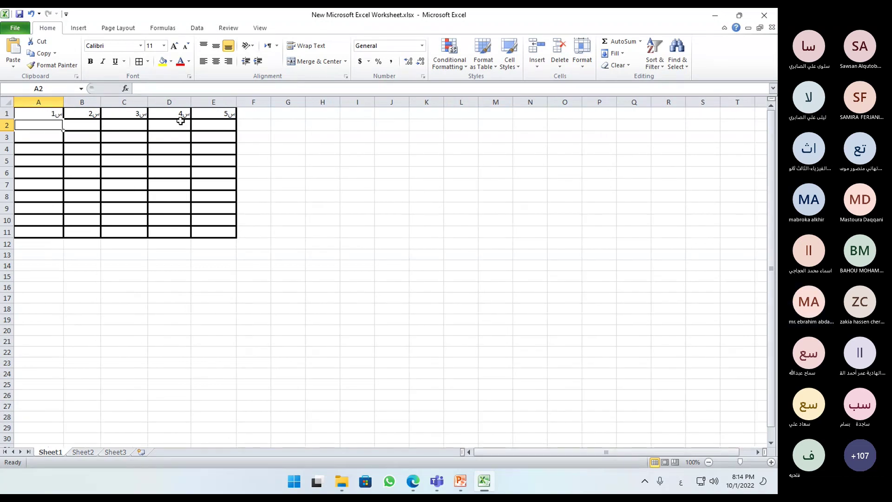
# Fill the heading cells A1:E1 with the standard orange color
pyautogui.moveTo(218, 113); pyautogui.dragTo(40, 114)
pyautogui.click(171, 61)
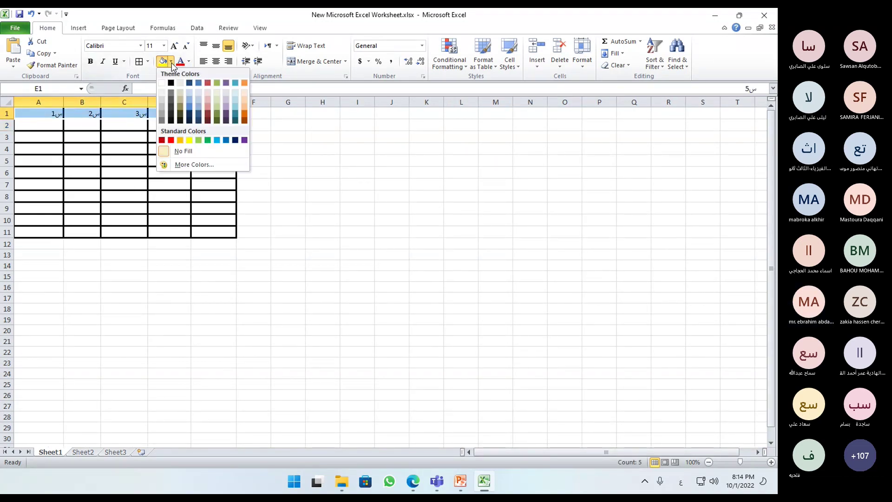
pyautogui.click(182, 141)
pyautogui.moveTo(223, 113); pyautogui.dragTo(41, 116)
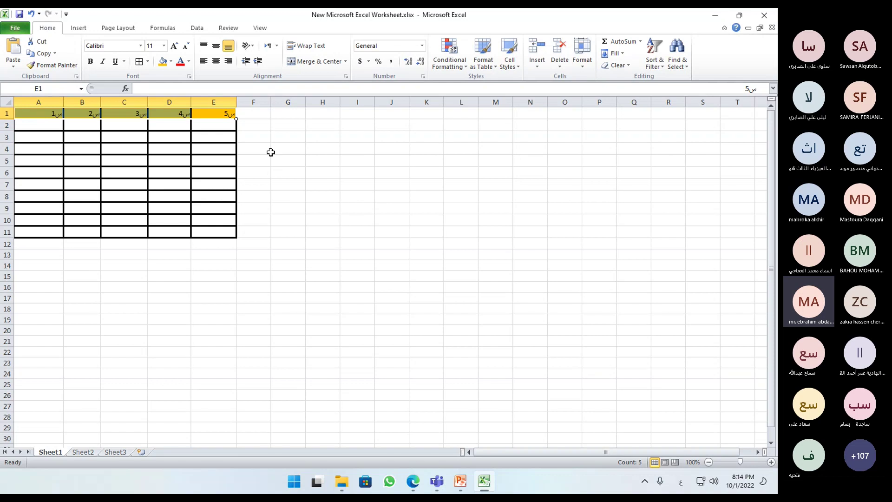
# Enter the first respondent's answers 3, 2, 1, 3 and 3 in cells A2 to E2
pyautogui.click(49, 123)
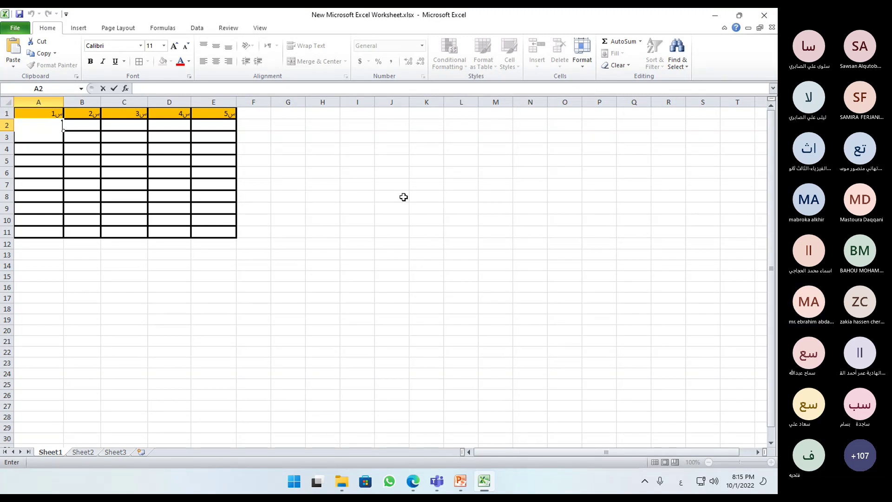
pyautogui.write('3')
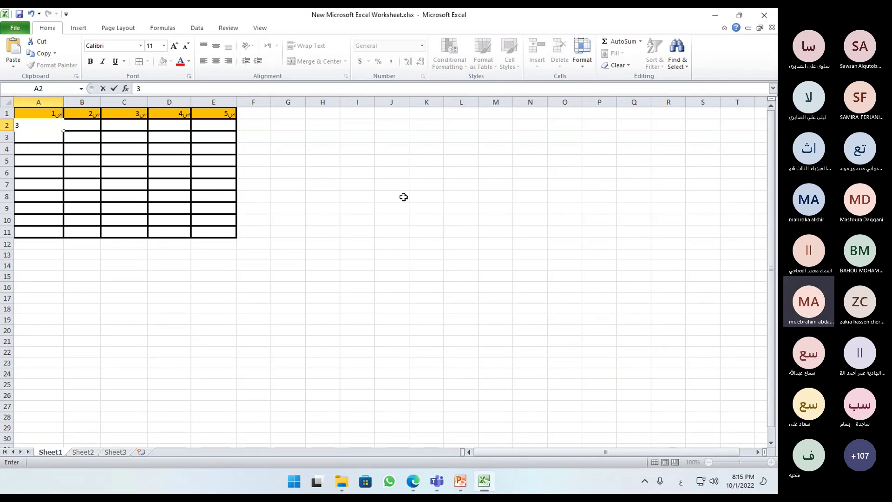
pyautogui.click(83, 172)
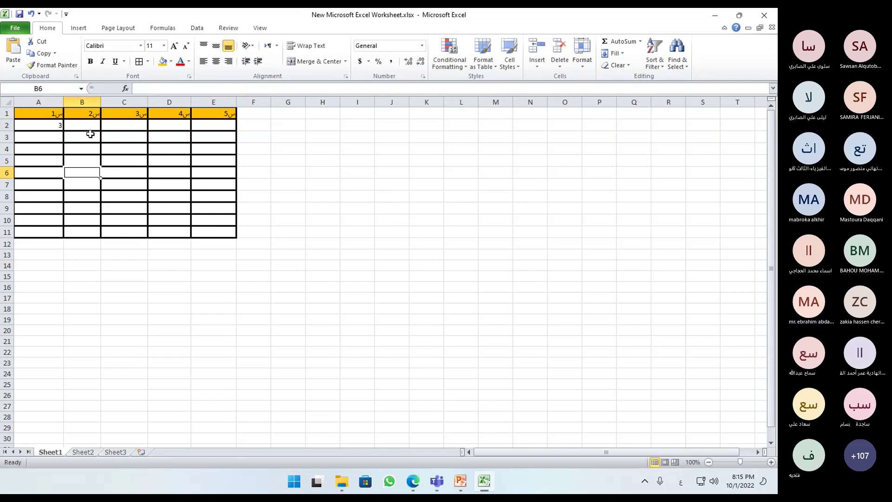
pyautogui.click(77, 126)
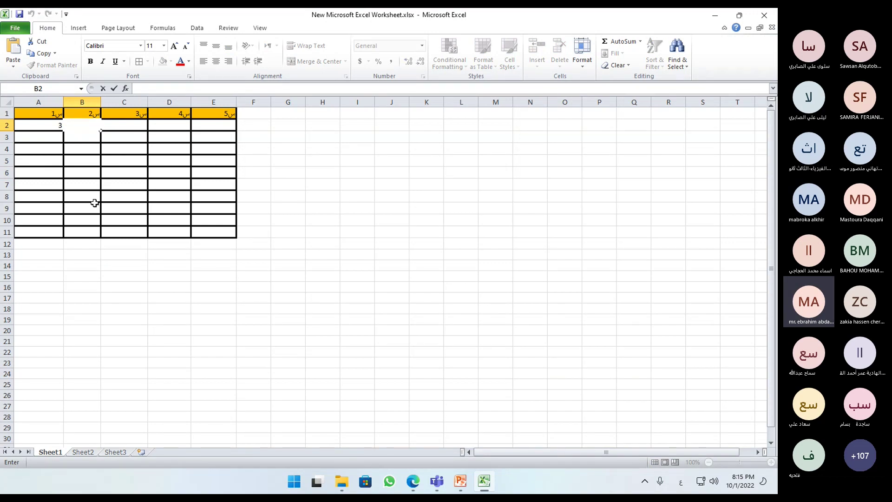
pyautogui.write('2')
pyautogui.click(125, 124)
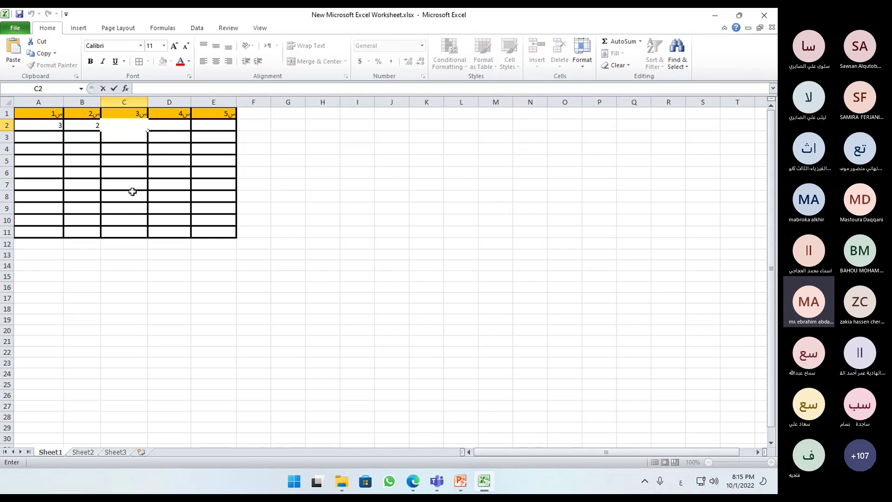
pyautogui.write('1')
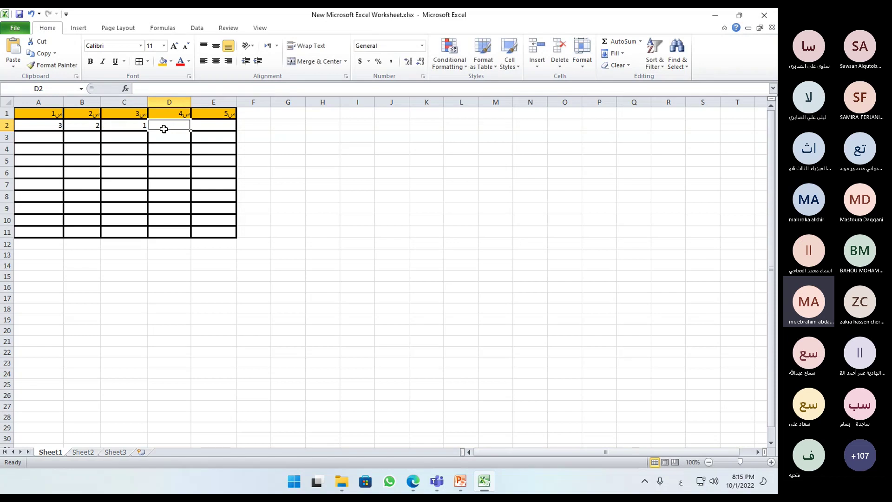
pyautogui.write('3')
pyautogui.click(201, 129)
pyautogui.write('3')
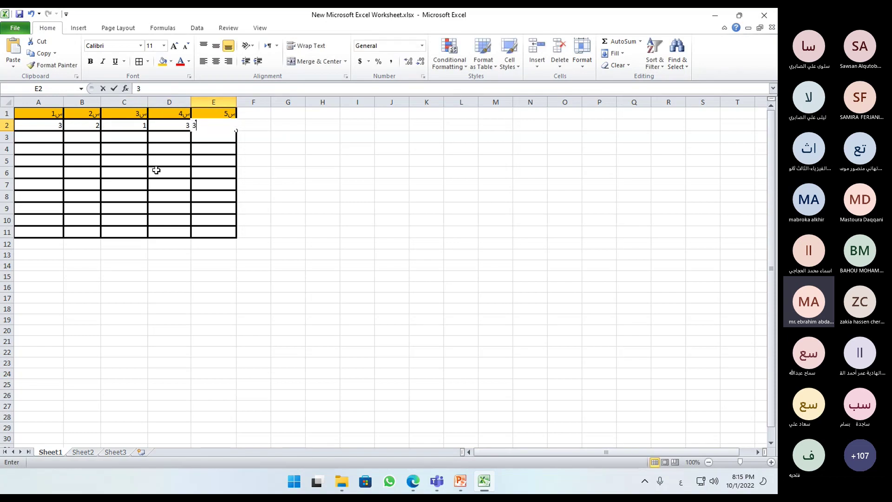
pyautogui.click(86, 173)
pyautogui.doubleClick(46, 137)
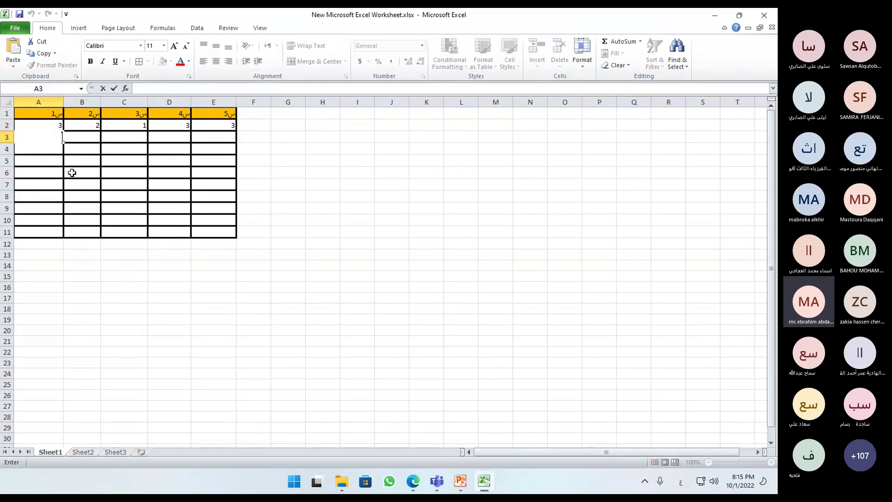
pyautogui.click(50, 178)
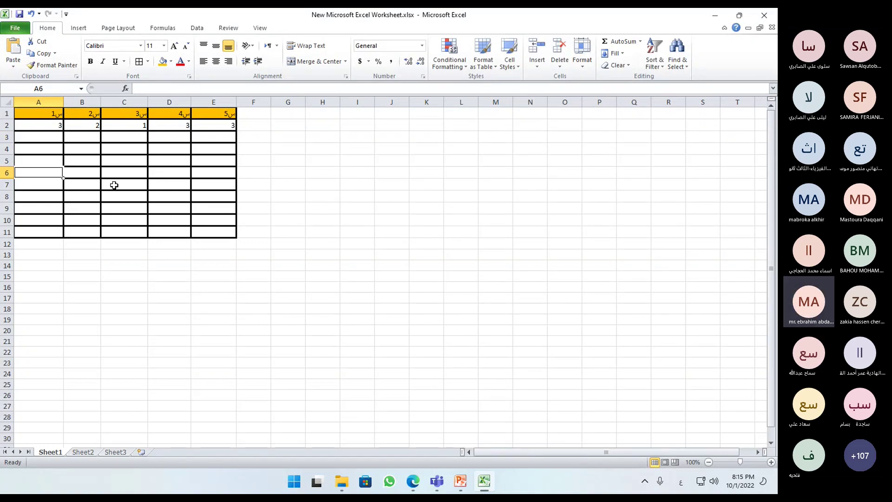
pyautogui.click(195, 284)
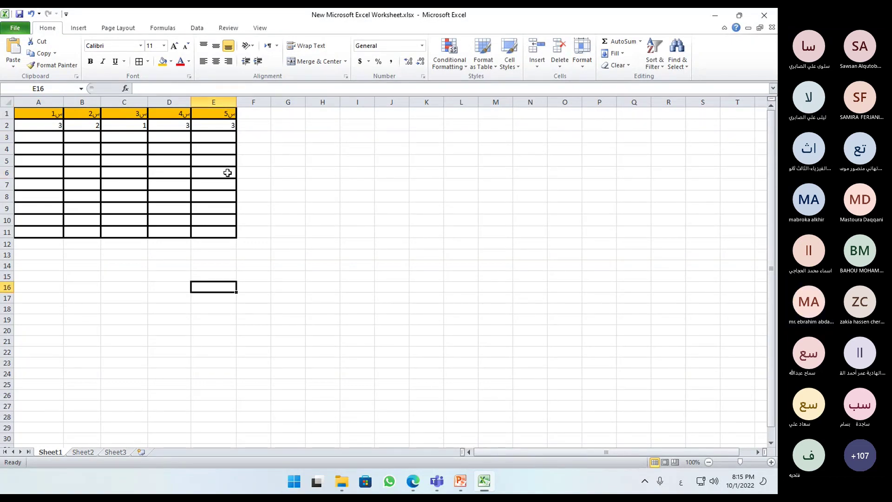
pyautogui.moveTo(229, 132); pyautogui.dragTo(28, 231)
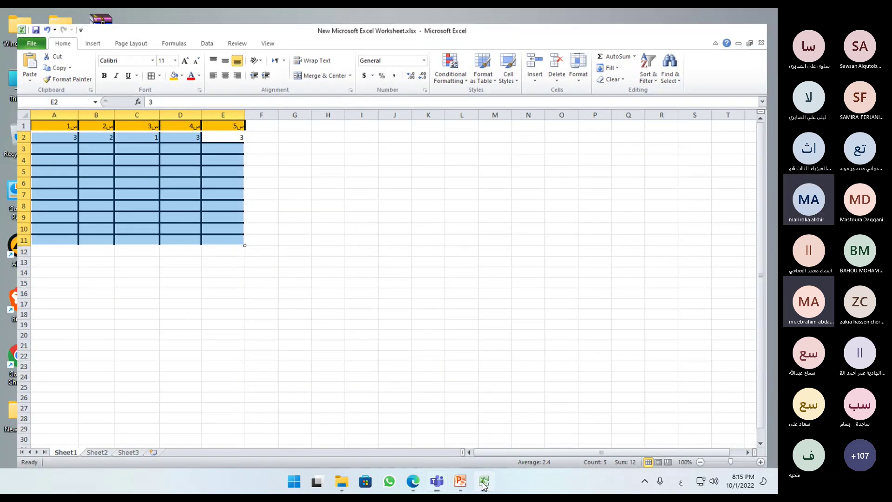
pyautogui.click(484, 485)
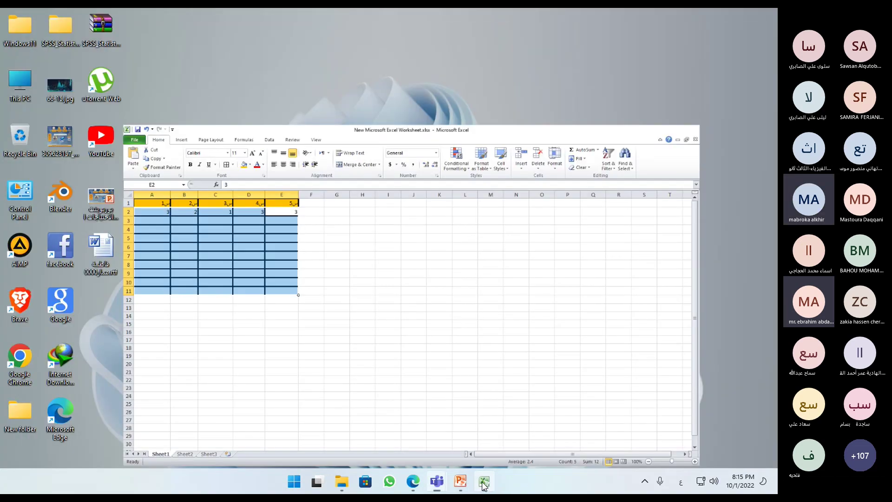
pyautogui.click(483, 484)
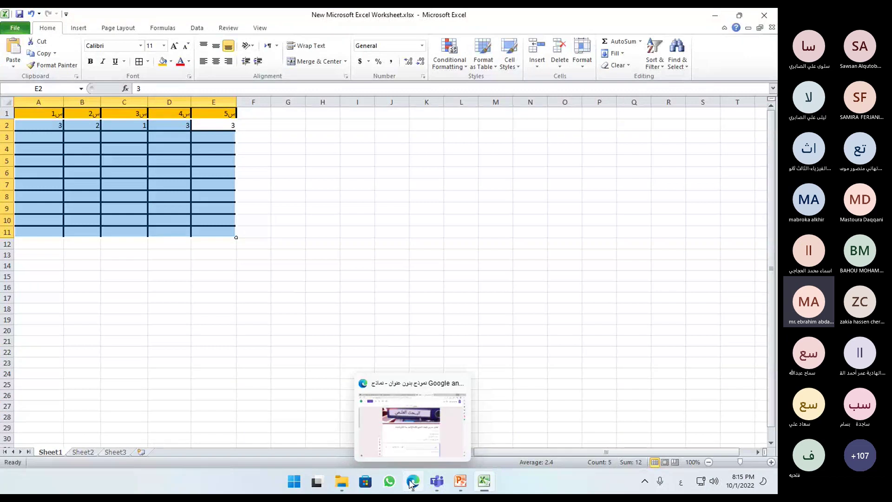
pyautogui.click(483, 485)
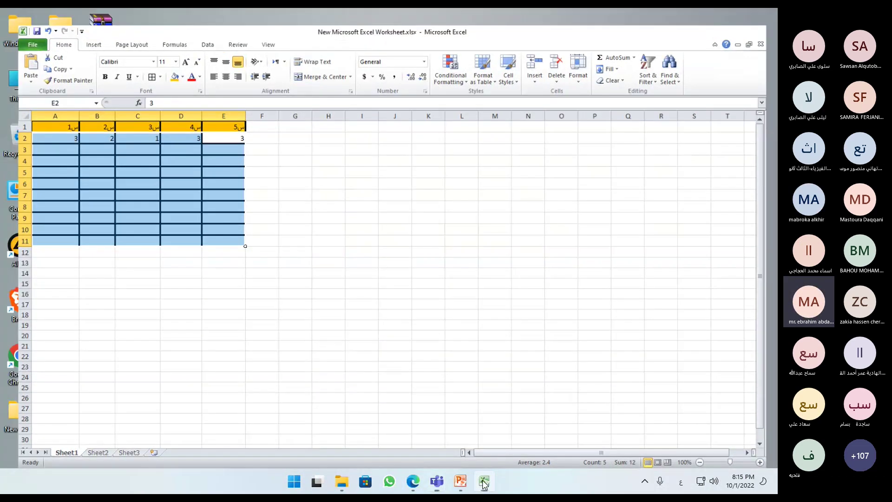
pyautogui.click(483, 485)
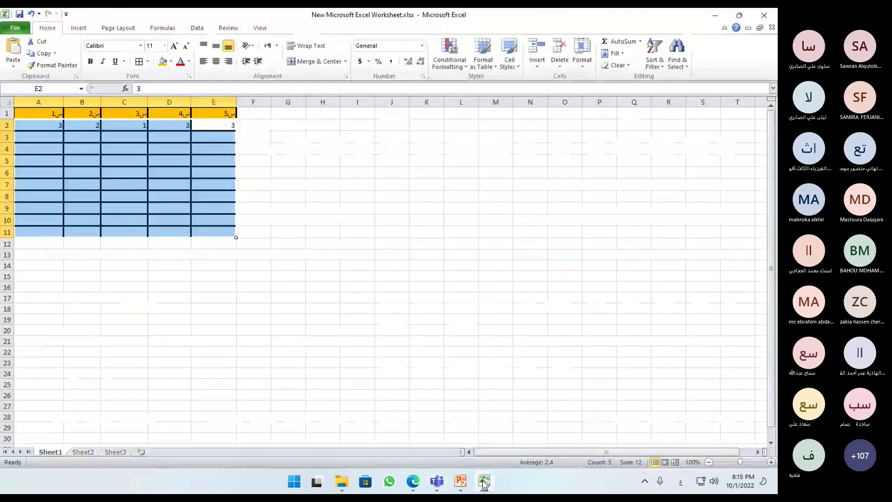
# Widen column E of the bordered table and increase the height of heading row 1
pyautogui.click(124, 277)
pyautogui.click(53, 129)
pyautogui.moveTo(52, 129); pyautogui.dragTo(222, 231)
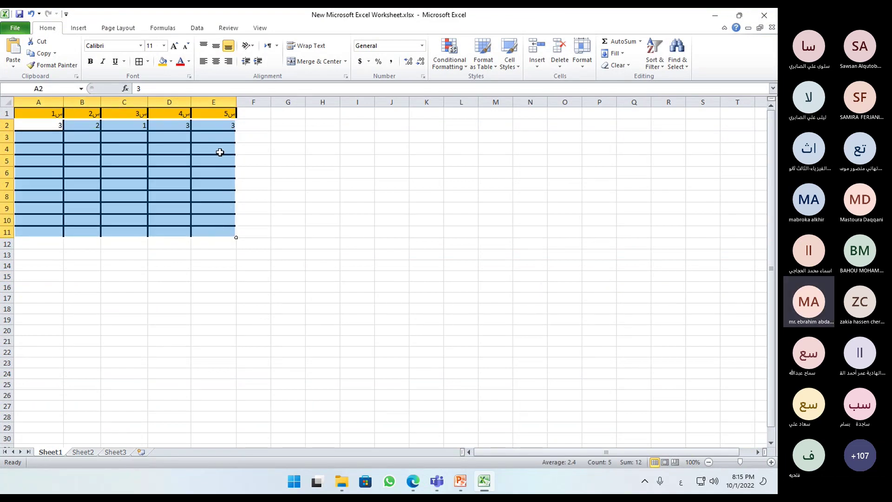
pyautogui.moveTo(238, 102); pyautogui.dragTo(249, 102)
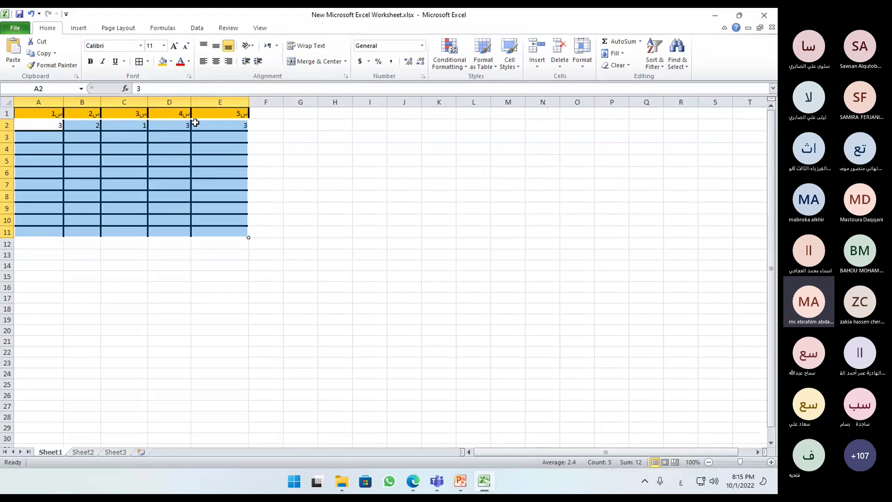
pyautogui.moveTo(27, 111); pyautogui.dragTo(195, 118)
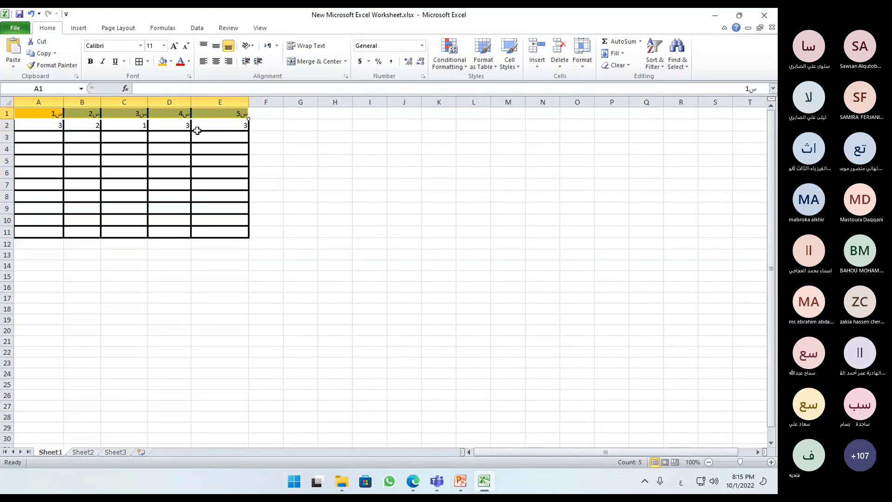
pyautogui.click(201, 149)
pyautogui.moveTo(11, 119); pyautogui.dragTo(11, 136)
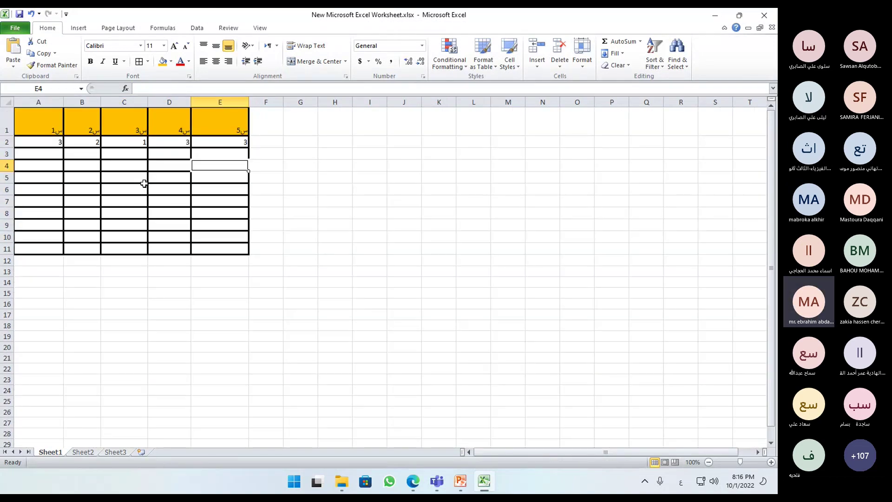
# Switch to Edge and, from the Google Forms list, open the responses of the training-needs survey containing only the gender question
pyautogui.click(412, 482)
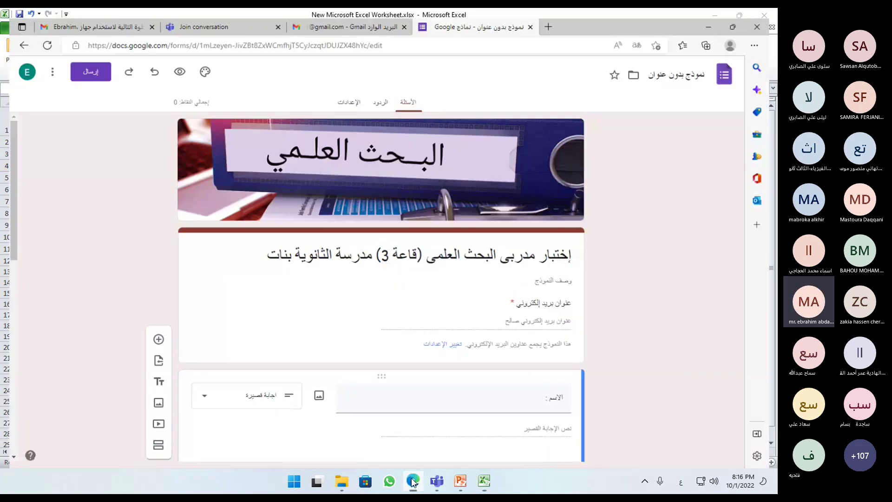
pyautogui.click(15, 36)
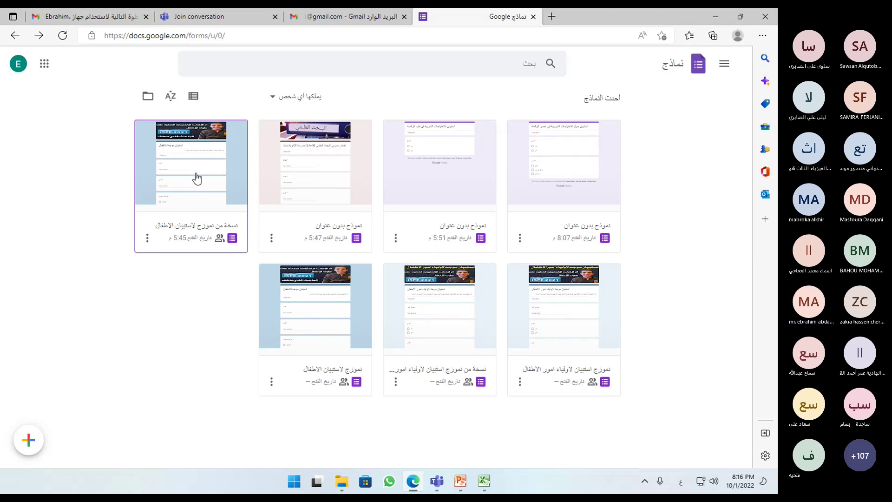
pyautogui.click(447, 188)
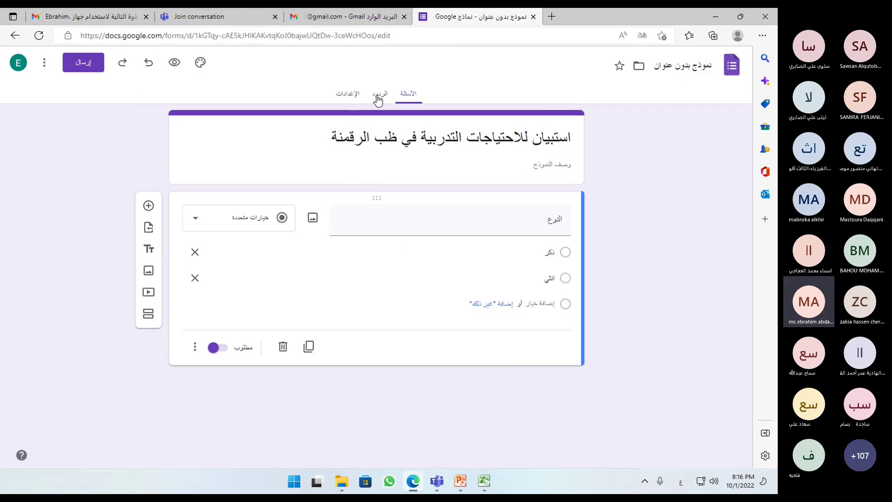
pyautogui.click(374, 99)
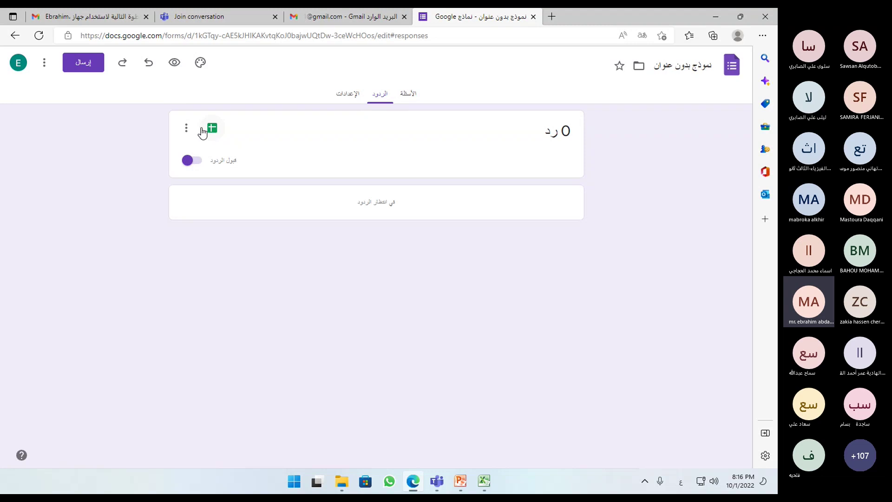
pyautogui.click(186, 129)
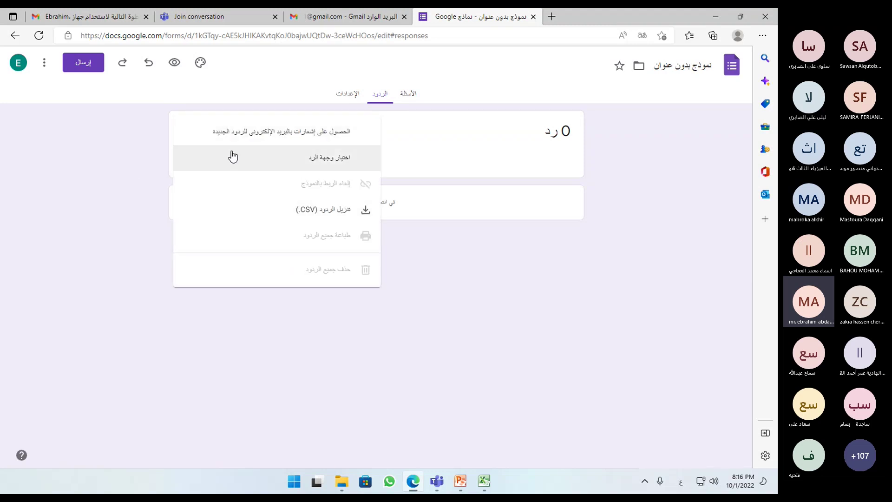
pyautogui.click(107, 144)
# Create a new linked response spreadsheet named "الاحتياجات التدريبية" for the survey
pyautogui.click(214, 130)
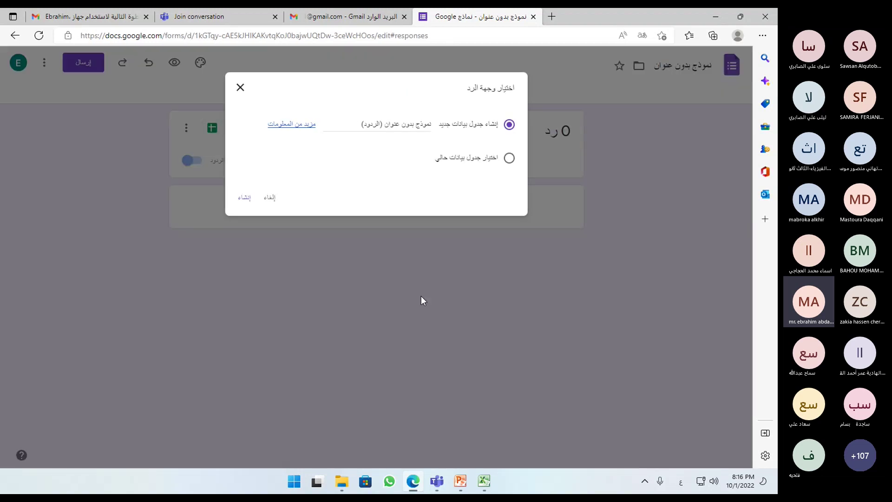
pyautogui.click(403, 123)
pyautogui.hotkey('ctrl', 'a')
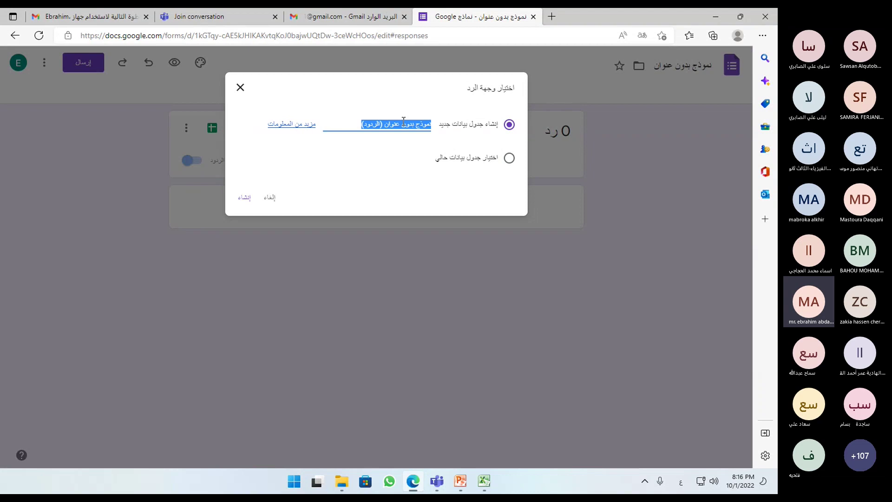
pyautogui.press('BackSpace')
pyautogui.write('١')
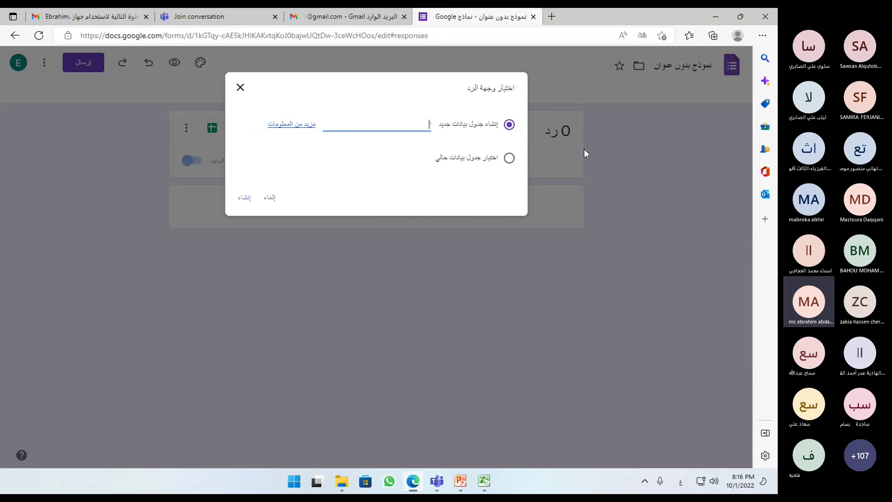
pyautogui.write('لاختبا')
pyautogui.write('جات التدر')
pyautogui.write('يبية')
pyautogui.click(246, 197)
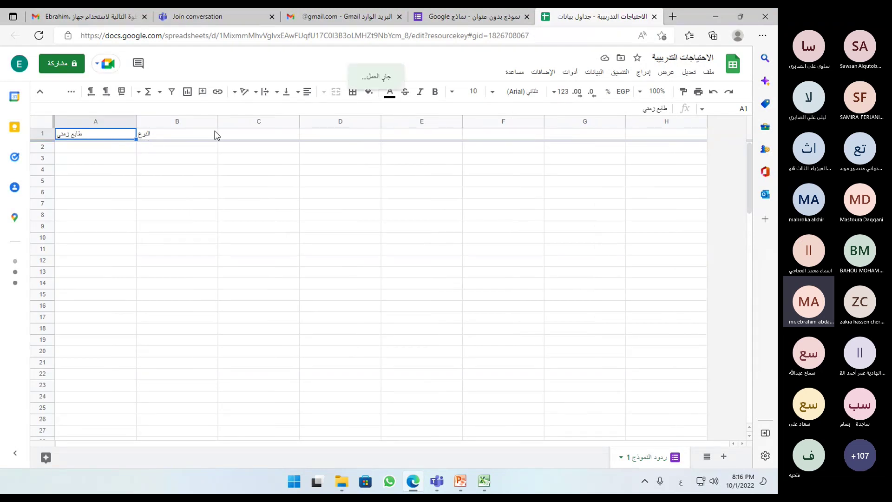
# Download the response spreadsheet in Microsoft Excel (.xlsx) format, open the downloaded file in Excel and close it again
pyautogui.click(709, 73)
pyautogui.click(689, 72)
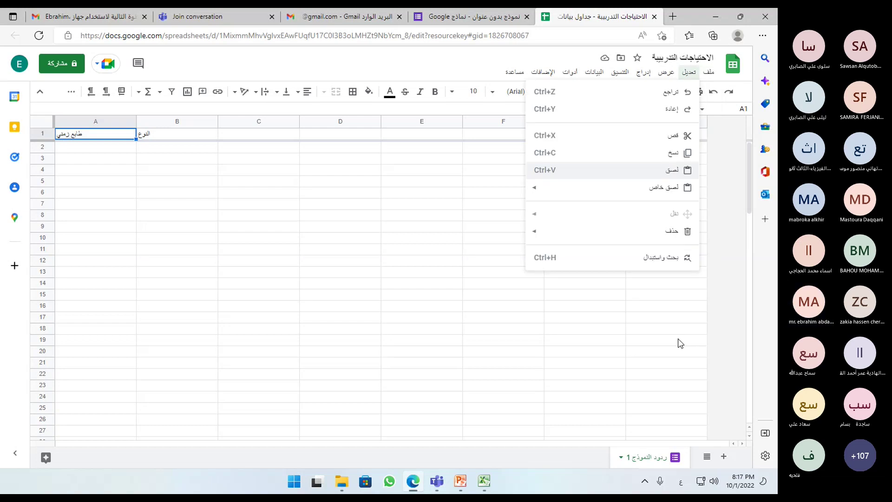
pyautogui.click(709, 72)
pyautogui.moveTo(688, 205)
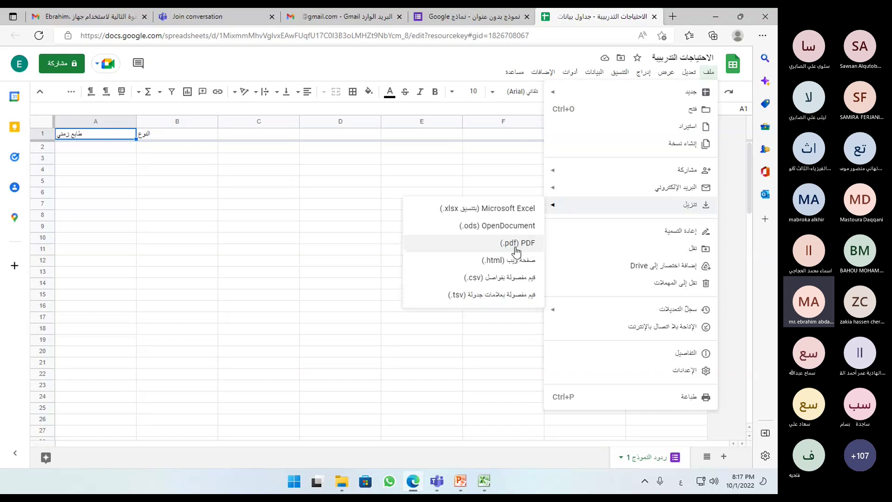
pyautogui.click(514, 213)
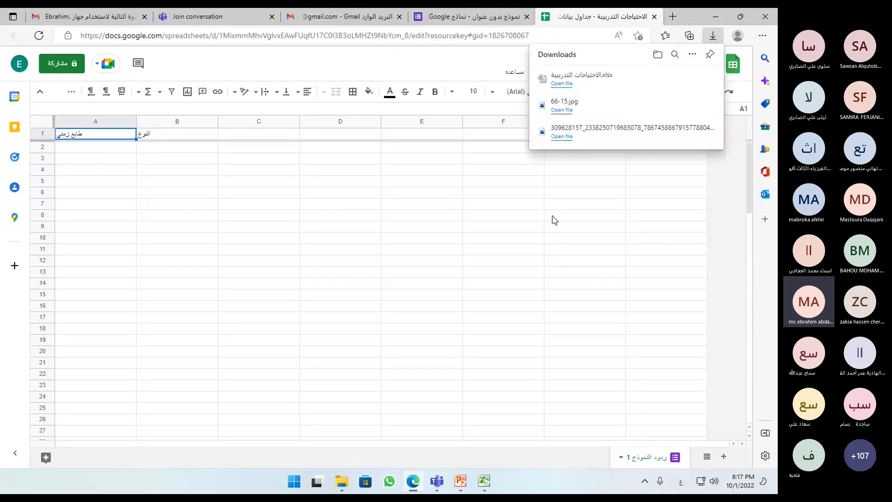
pyautogui.click(558, 84)
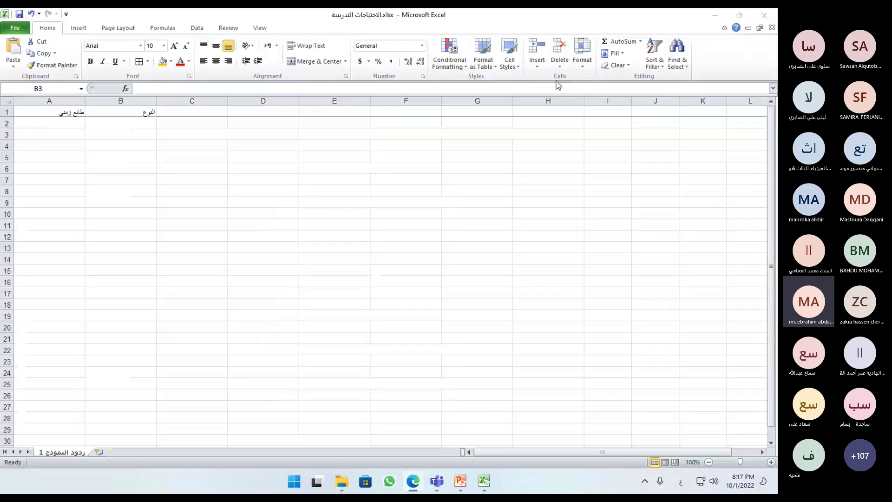
pyautogui.click(772, 28)
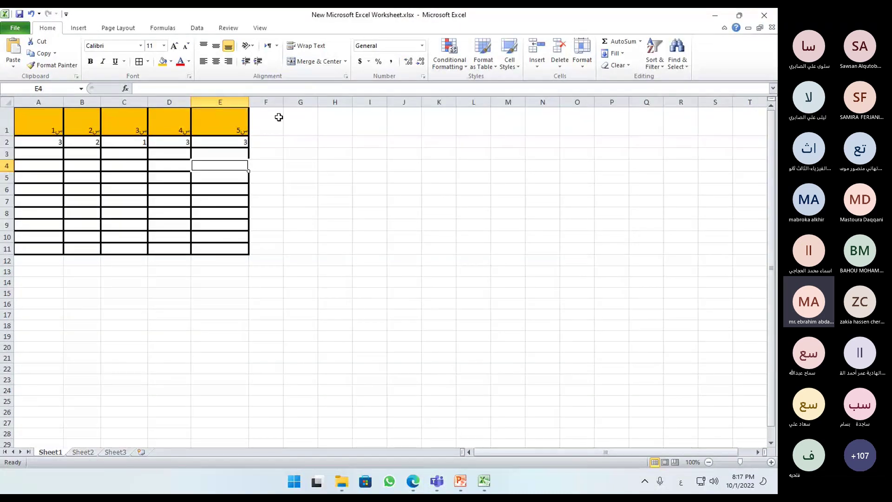
pyautogui.click(331, 213)
pyautogui.click(124, 333)
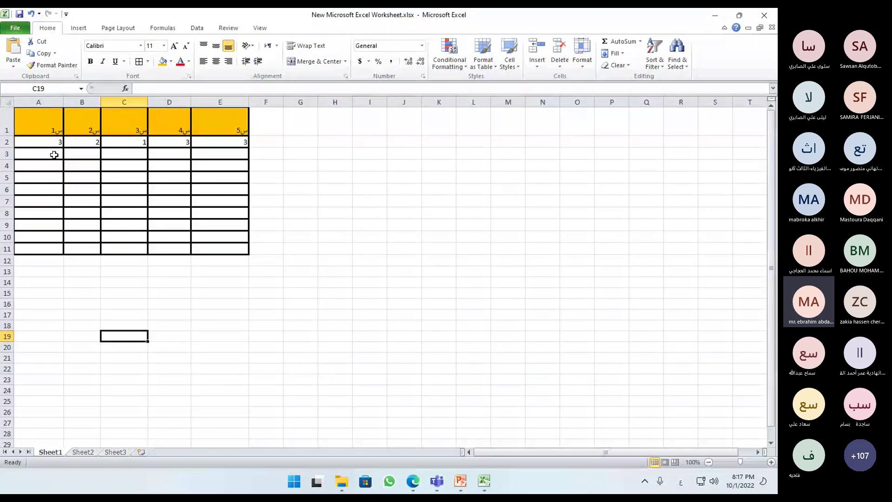
pyautogui.click(99, 185)
pyautogui.click(44, 153)
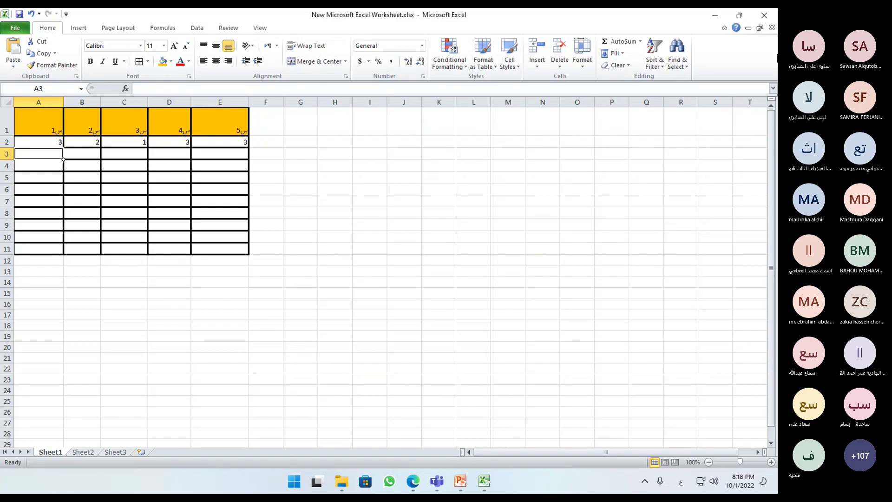
pyautogui.click(715, 165)
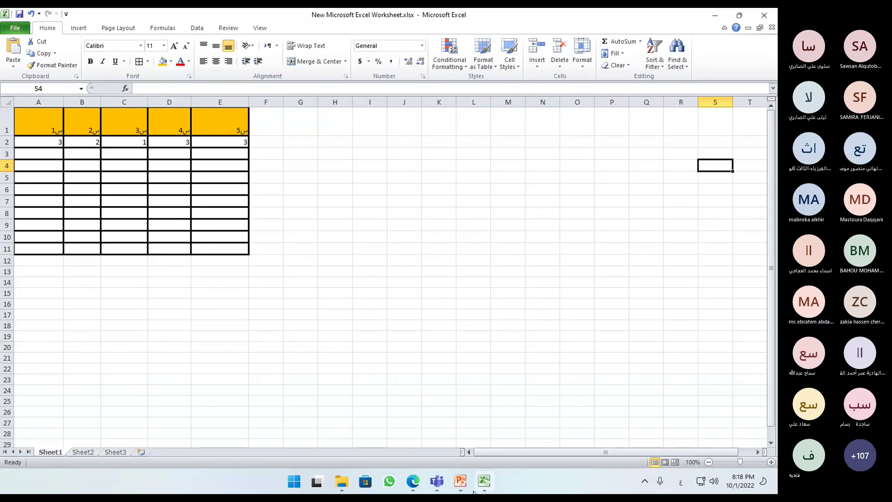
# Open the pre- and post-measurement Excel workbook from the statistics folder on the KINGSTON (J:) drive and examine its coded survey answers
pyautogui.click(341, 482)
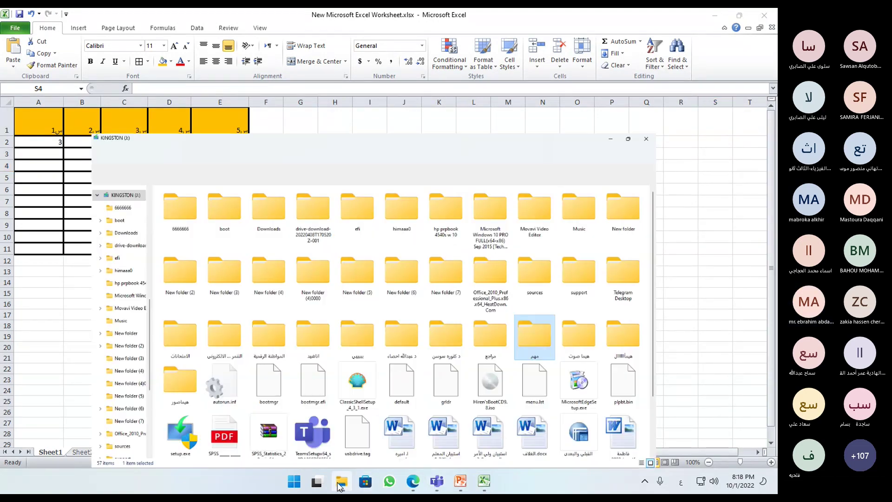
pyautogui.press('super+Up')
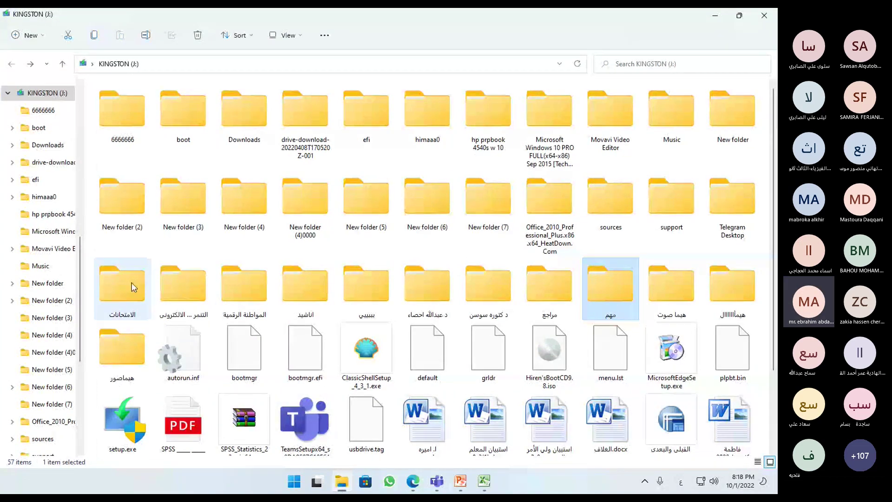
pyautogui.scroll(-2, 608, 248)
pyautogui.click(484, 395)
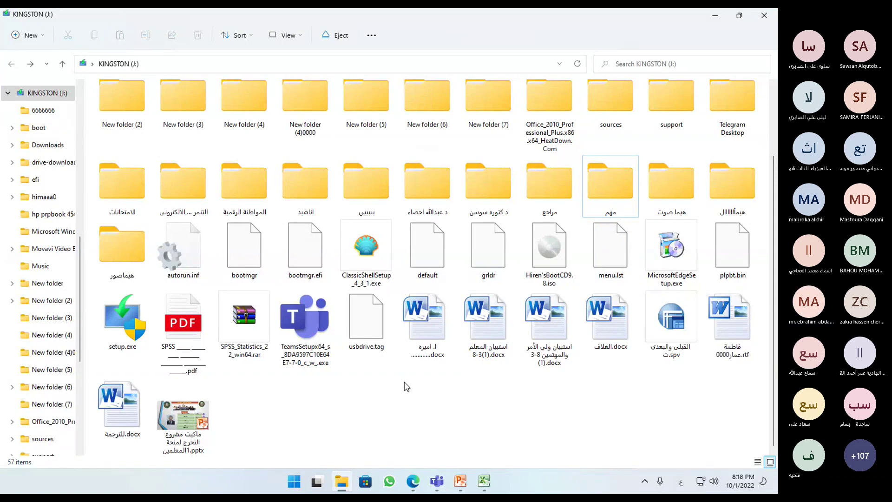
pyautogui.scroll(2, 578, 217)
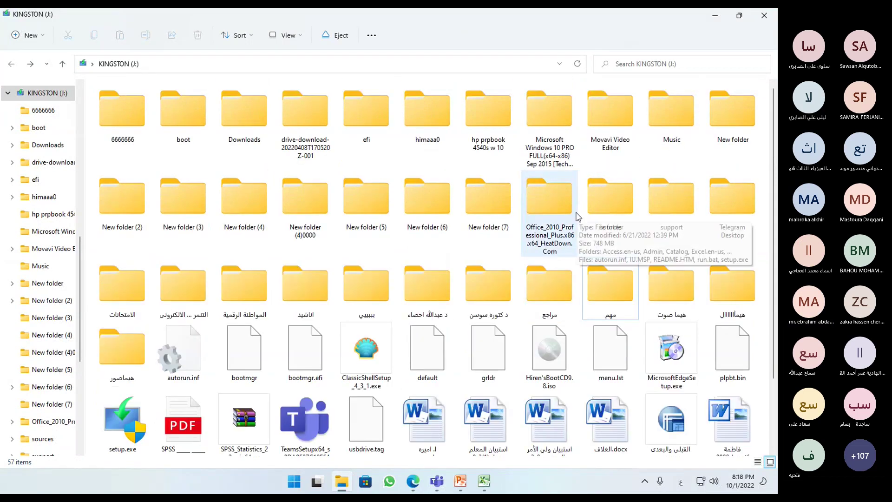
pyautogui.doubleClick(428, 284)
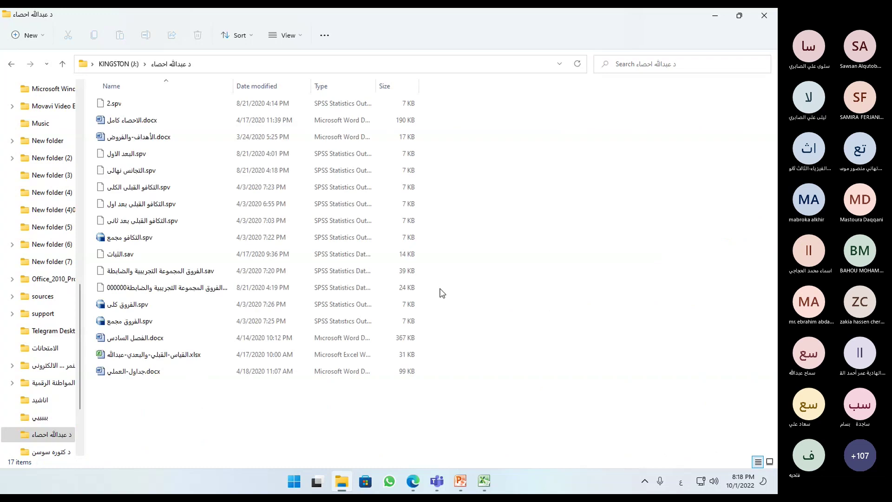
pyautogui.doubleClick(171, 360)
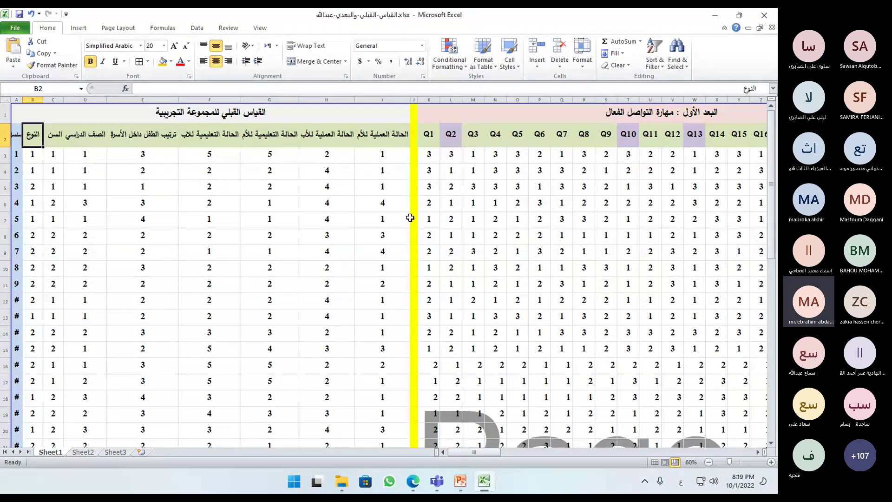
pyautogui.scroll(-7, 407, 223)
pyautogui.scroll(6, 407, 223)
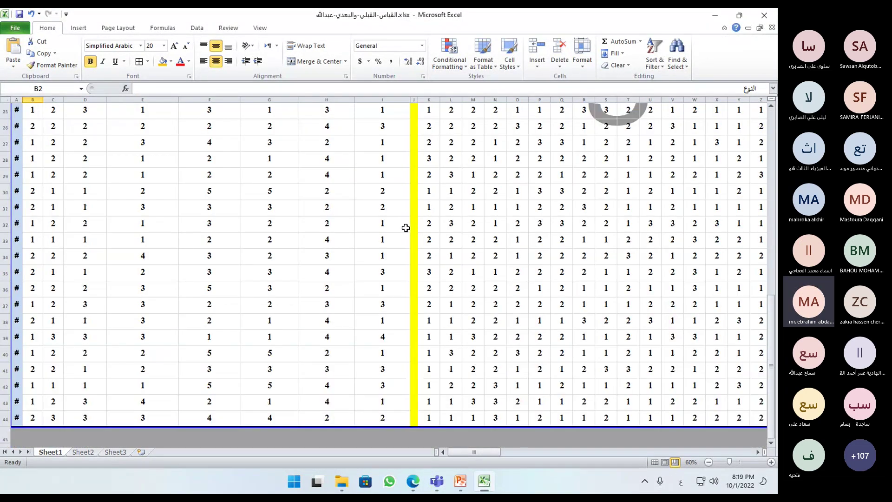
pyautogui.scroll(1, 406, 227)
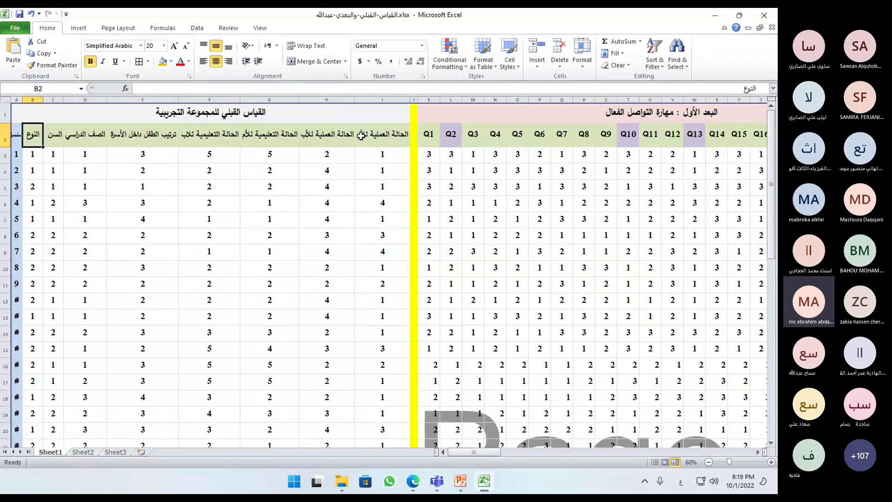
# Examine the experimental group's coded demographic answers in the rows below the headings, from gender to the mother's employment status
pyautogui.moveTo(355, 100); pyautogui.dragTo(351, 99)
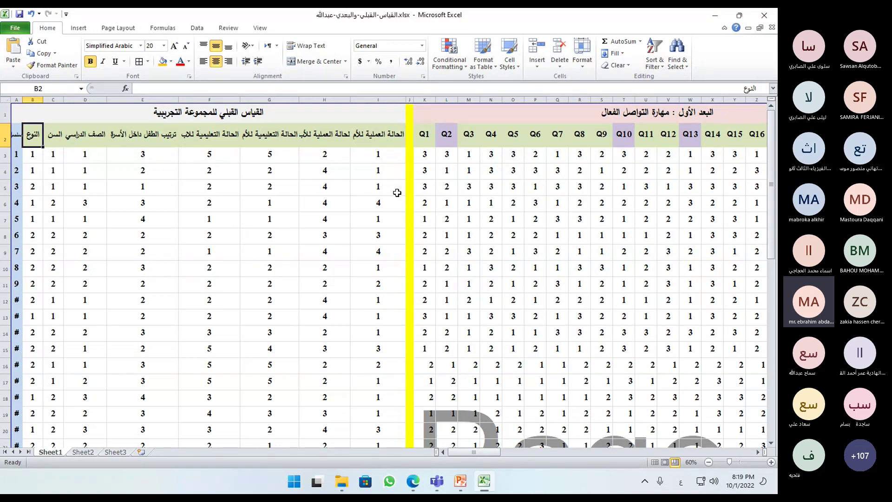
pyautogui.click(378, 153)
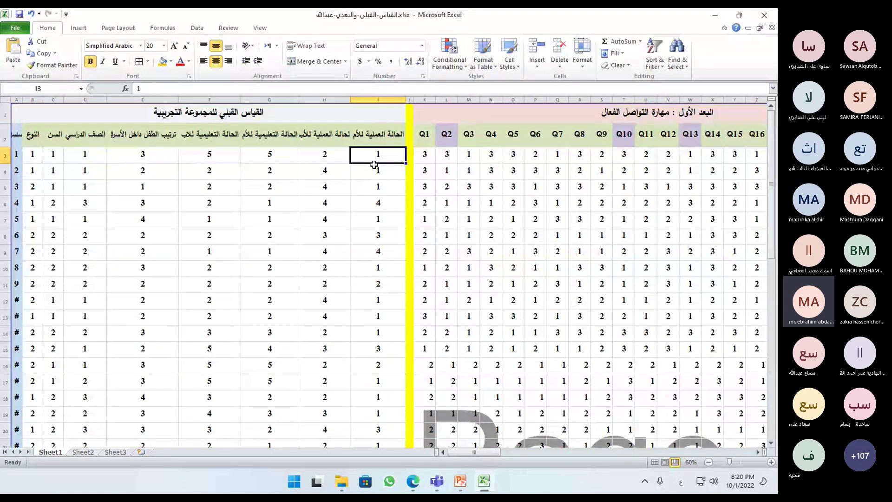
pyautogui.click(376, 186)
pyautogui.click(375, 204)
pyautogui.click(367, 269)
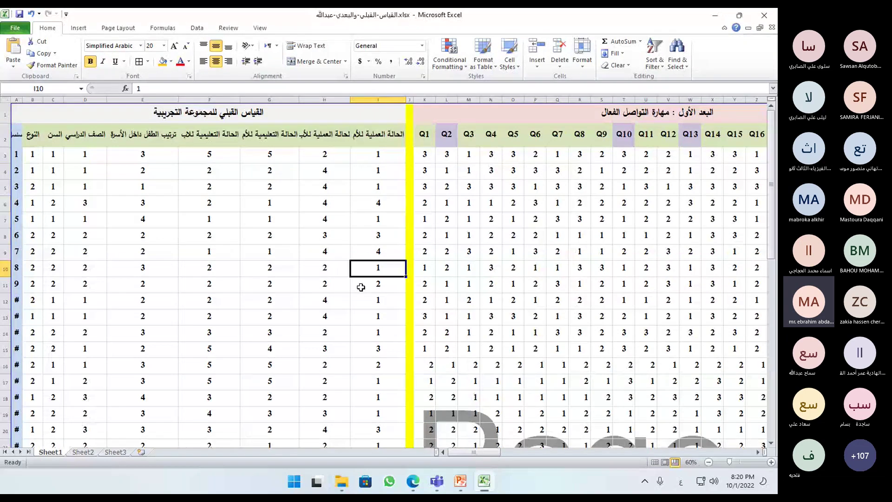
pyautogui.click(361, 286)
pyautogui.scroll(-7, 211, 201)
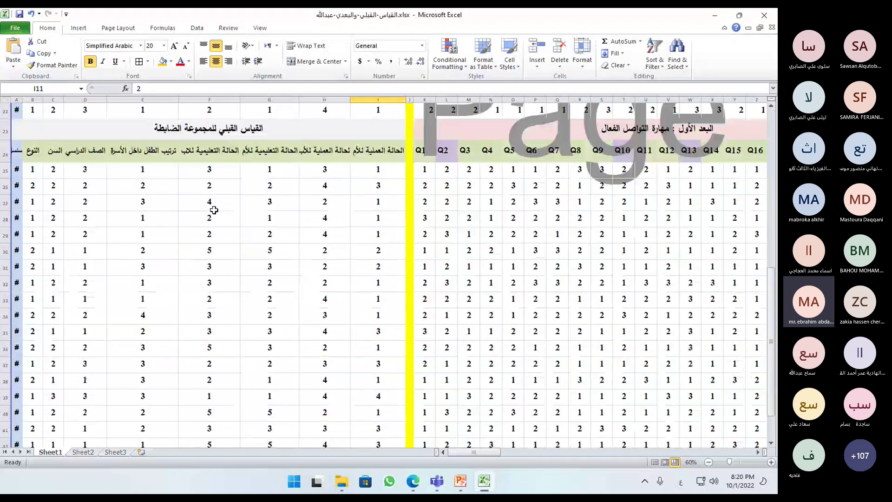
pyautogui.scroll(5, 219, 211)
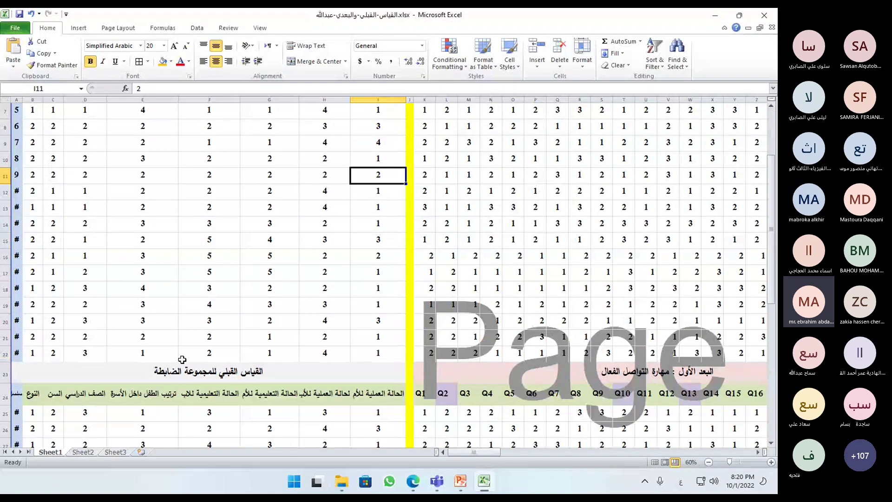
pyautogui.scroll(1, 257, 311)
pyautogui.scroll(1, 257, 310)
pyautogui.moveTo(378, 155); pyautogui.dragTo(195, 218)
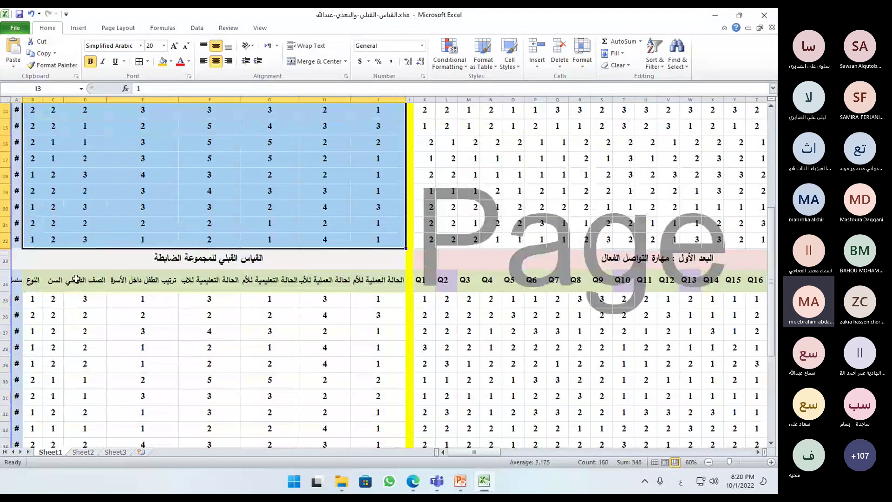
pyautogui.scroll(4, 348, 212)
pyautogui.moveTo(379, 155); pyautogui.dragTo(42, 392)
pyautogui.scroll(2, 222, 339)
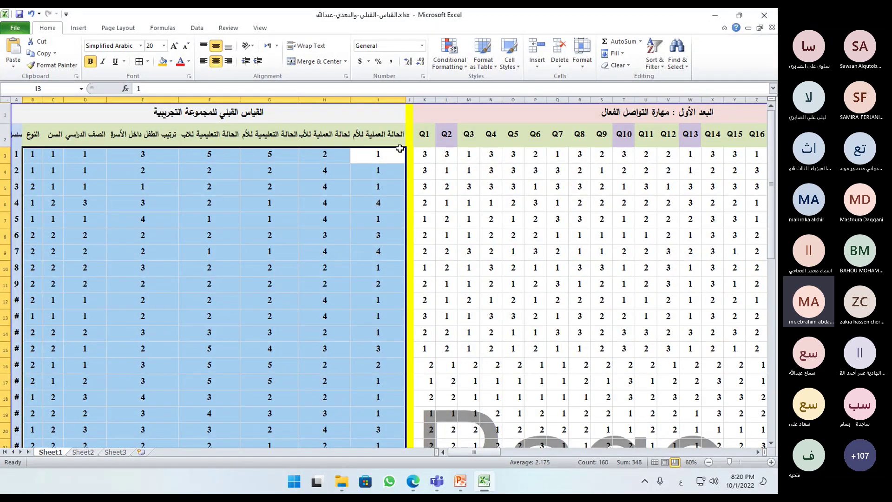
# Widen the father's employment status, mother's education, age and gender columns so their headings have more room
pyautogui.click(378, 130)
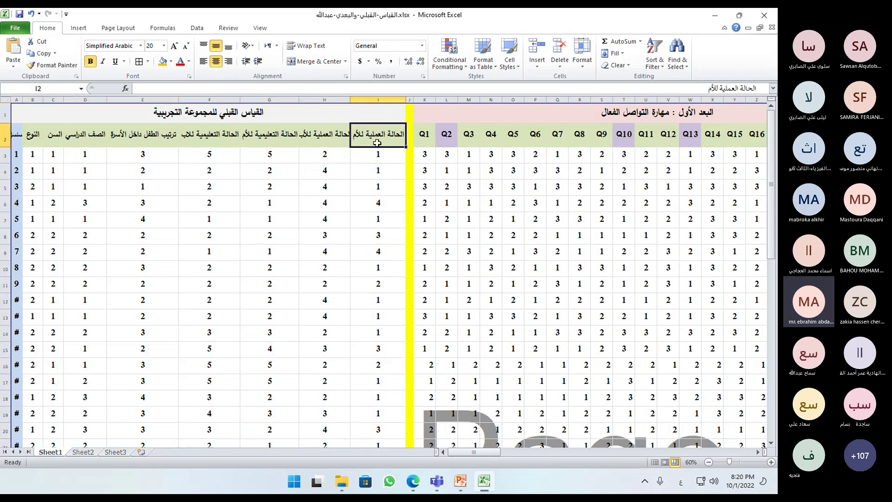
pyautogui.click(325, 135)
pyautogui.moveTo(350, 99); pyautogui.dragTo(378, 99)
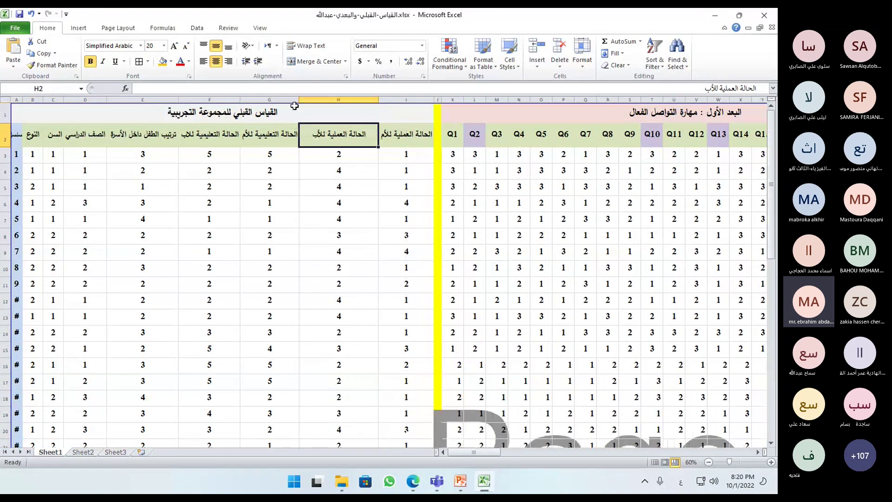
pyautogui.doubleClick(298, 100)
pyautogui.click(151, 133)
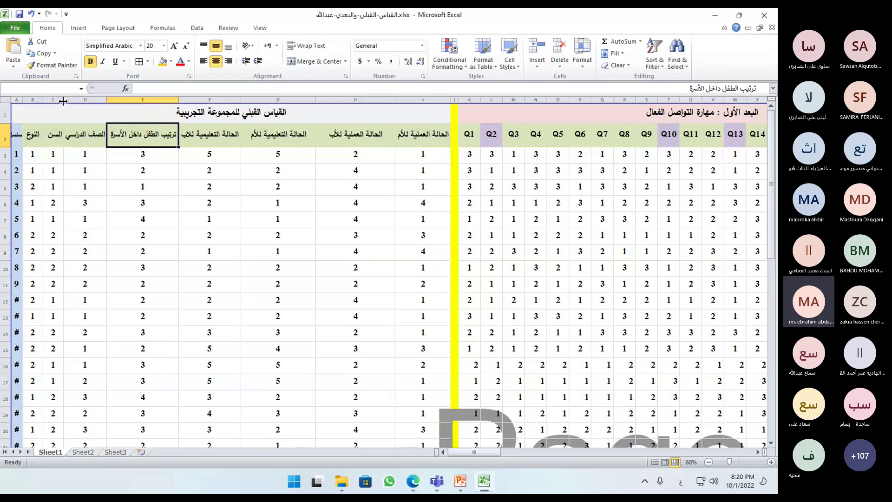
pyautogui.moveTo(63, 99); pyautogui.dragTo(98, 99)
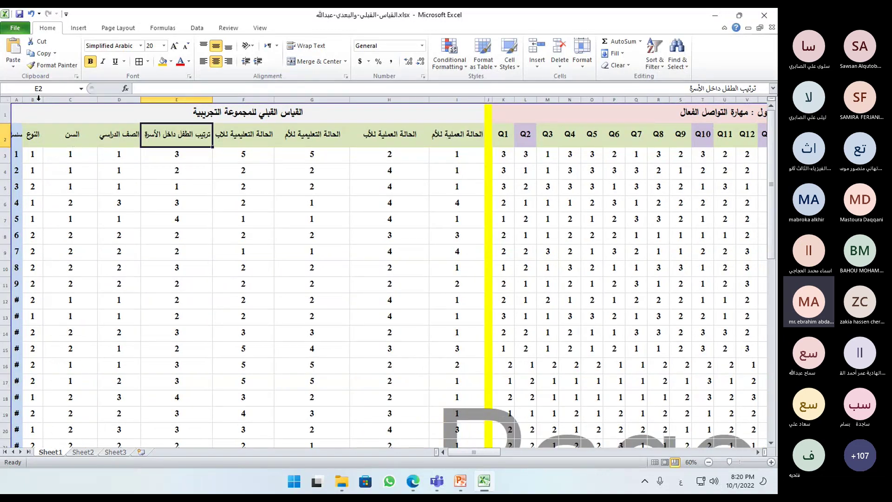
pyautogui.moveTo(44, 99); pyautogui.dragTo(75, 109)
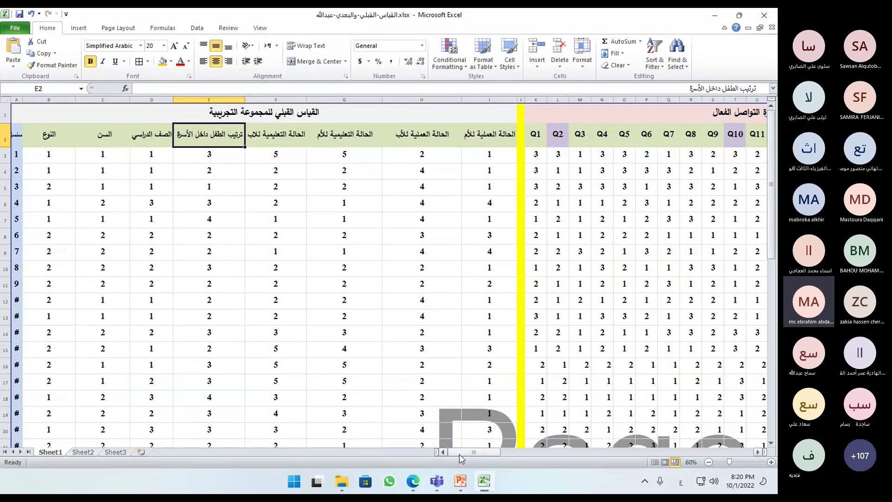
# Examine the first dimension's title "مهارة التواصل الفعال" and its question headings Q1 to Q22
pyautogui.moveTo(459, 453); pyautogui.dragTo(493, 453)
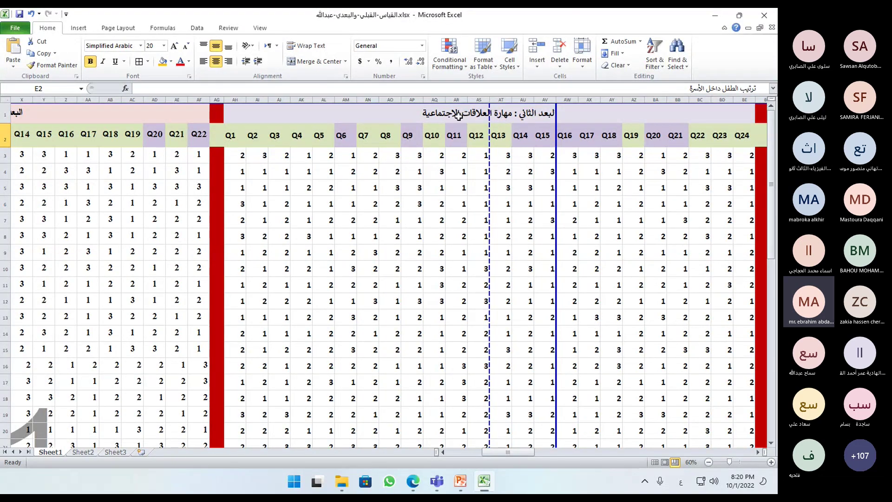
pyautogui.moveTo(488, 450); pyautogui.dragTo(467, 450)
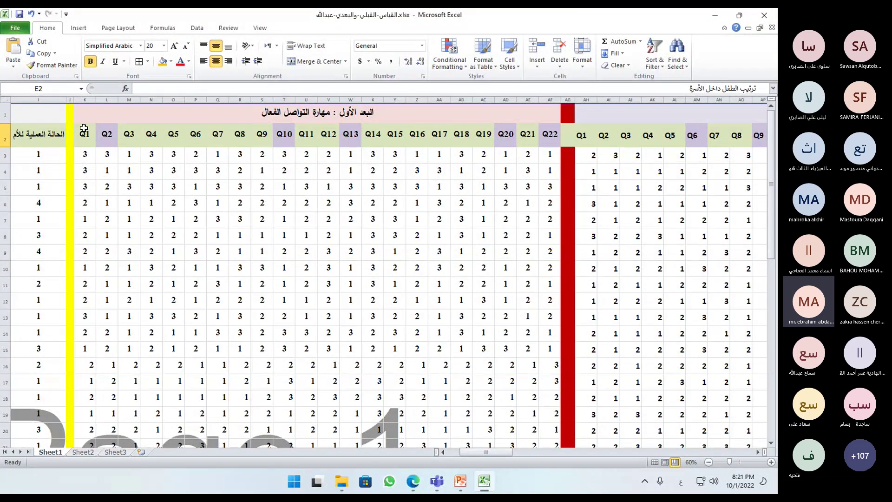
pyautogui.moveTo(86, 129); pyautogui.dragTo(550, 132)
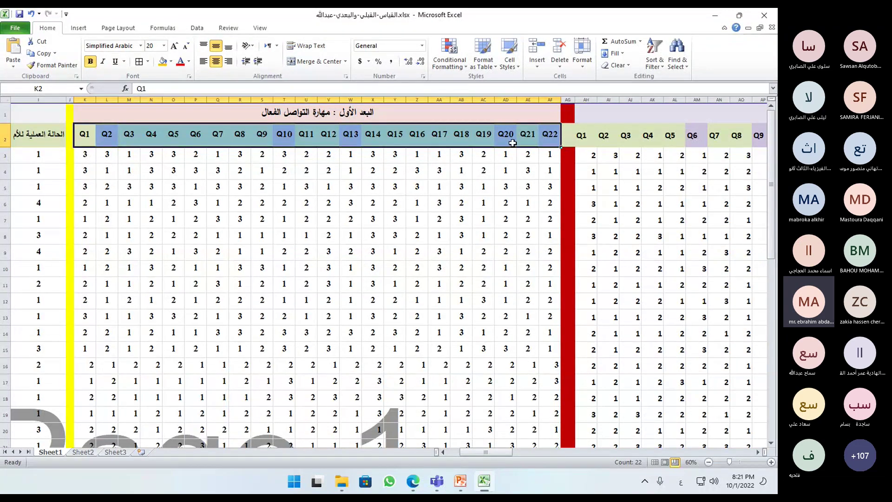
pyautogui.doubleClick(355, 114)
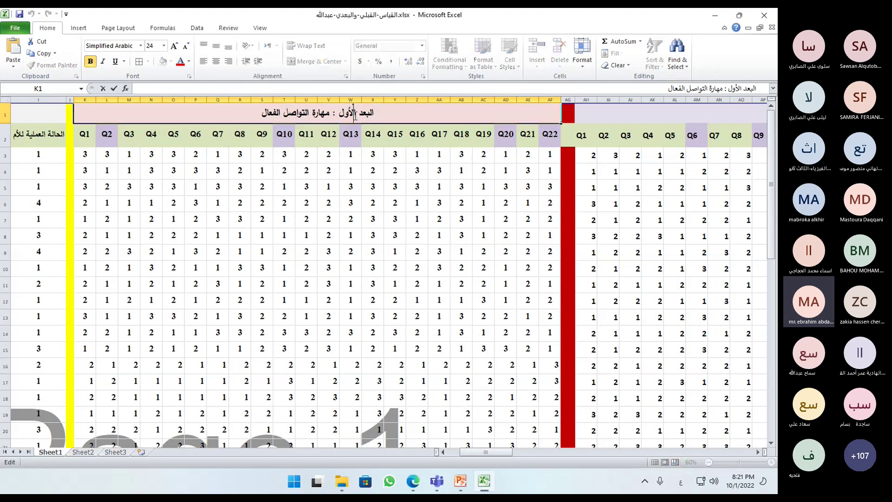
pyautogui.moveTo(354, 114); pyautogui.dragTo(321, 122)
pyautogui.click(264, 112)
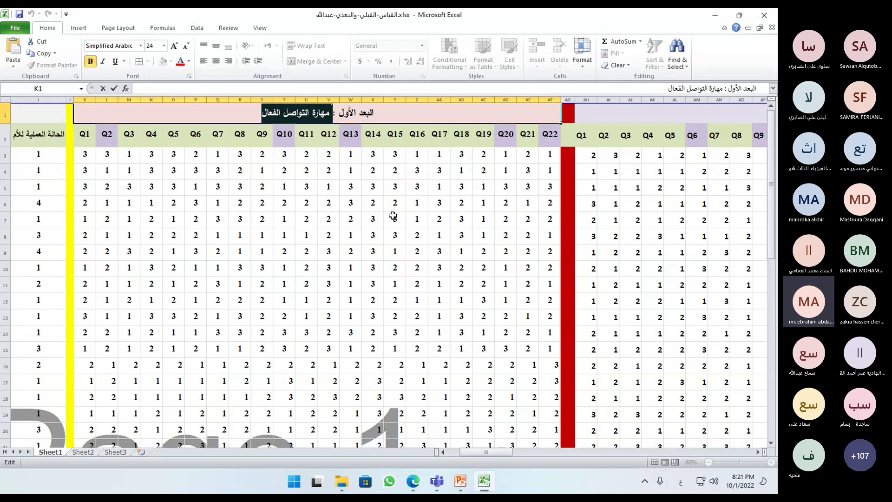
# Examine the experimental group's coded answers to questions Q1 to Q22 of the first dimension
pyautogui.scroll(-2, 390, 214)
pyautogui.scroll(2, 487, 143)
pyautogui.moveTo(550, 153); pyautogui.dragTo(83, 236)
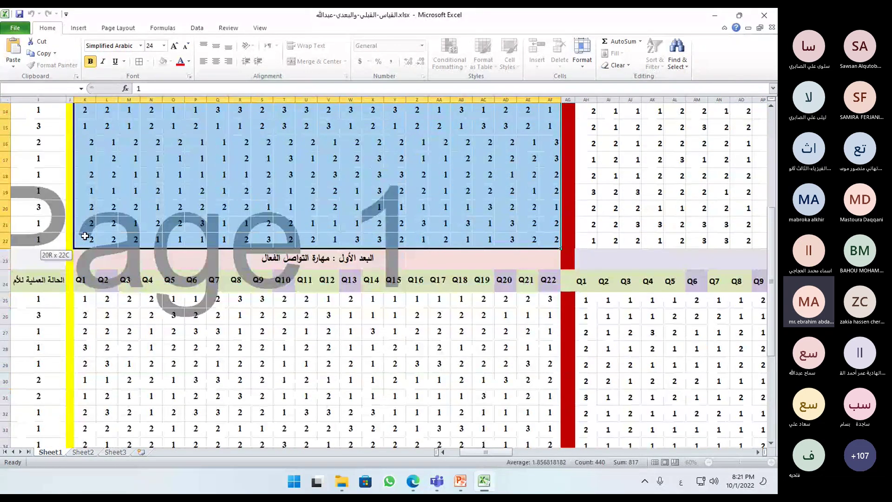
pyautogui.scroll(5, 343, 289)
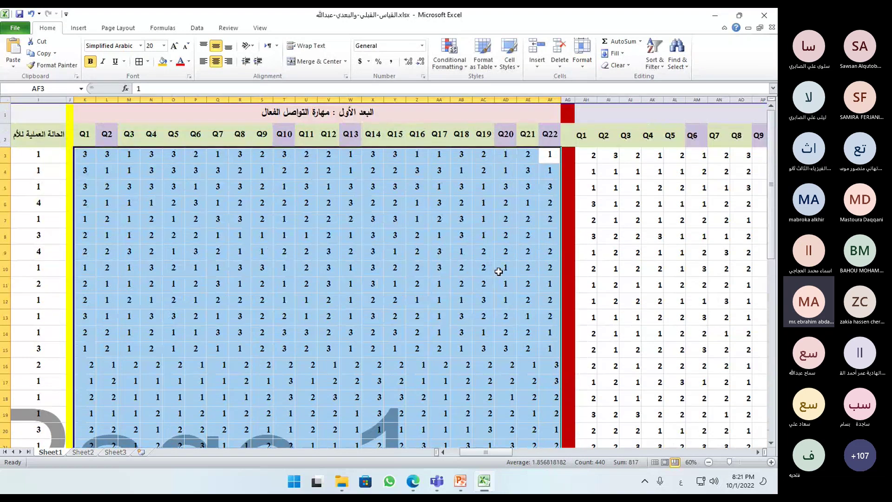
pyautogui.click(230, 180)
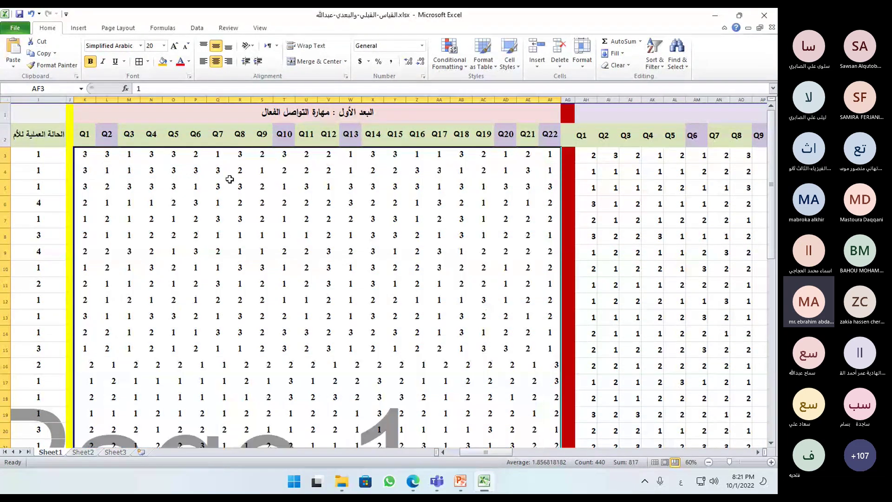
pyautogui.scroll(-2, 288, 218)
pyautogui.scroll(2, 97, 258)
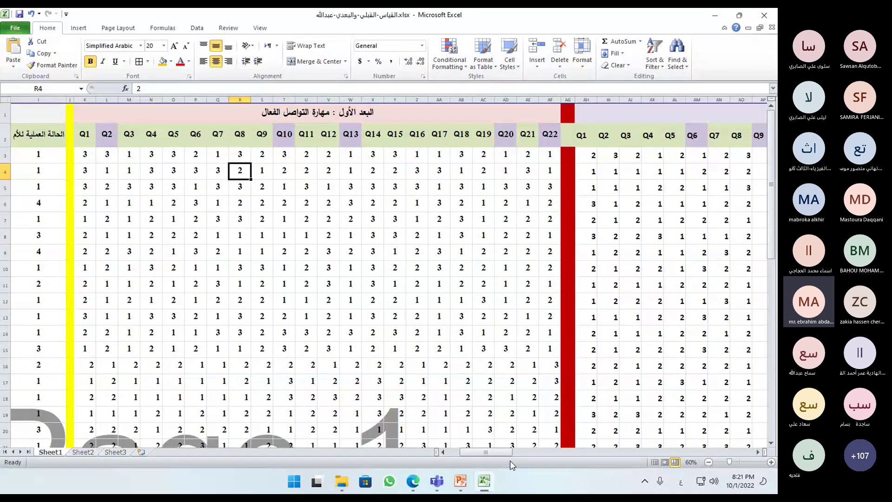
# Examine the second dimension "مهارة العلاقات الاجتماعية" with its answers for both groups, and return to the demographic columns
pyautogui.moveTo(495, 453); pyautogui.dragTo(523, 454)
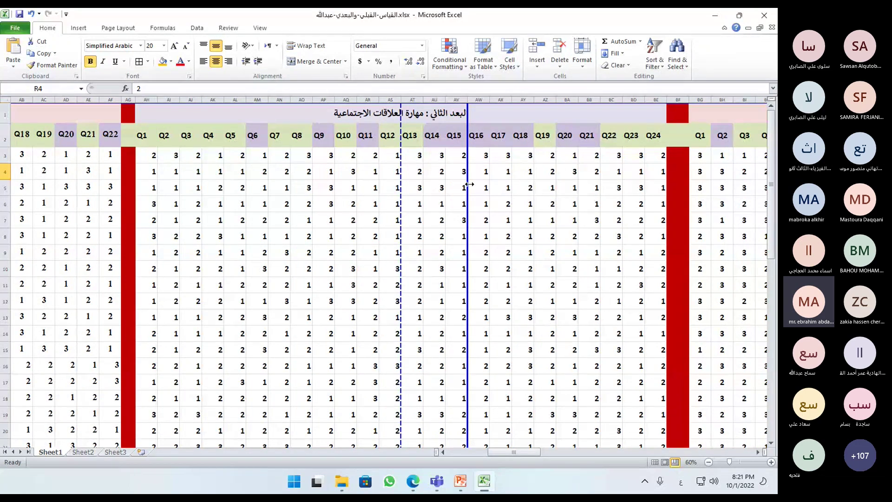
pyautogui.scroll(-6, 430, 284)
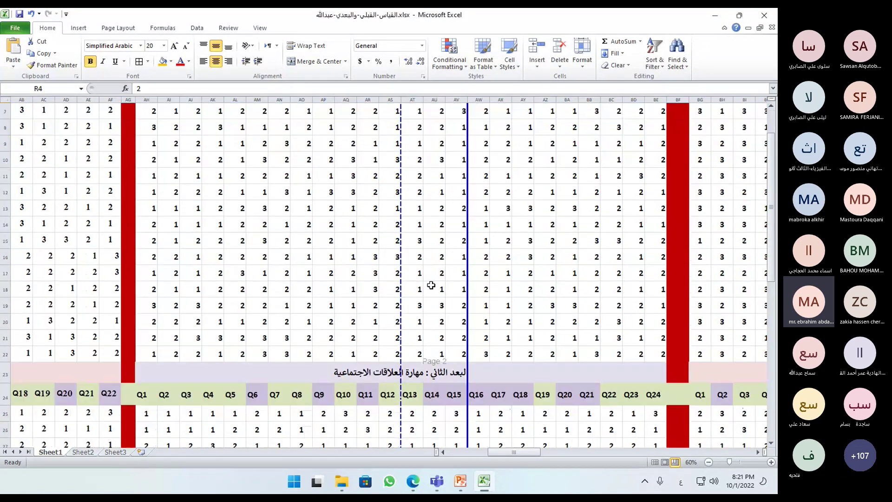
pyautogui.scroll(3, 431, 285)
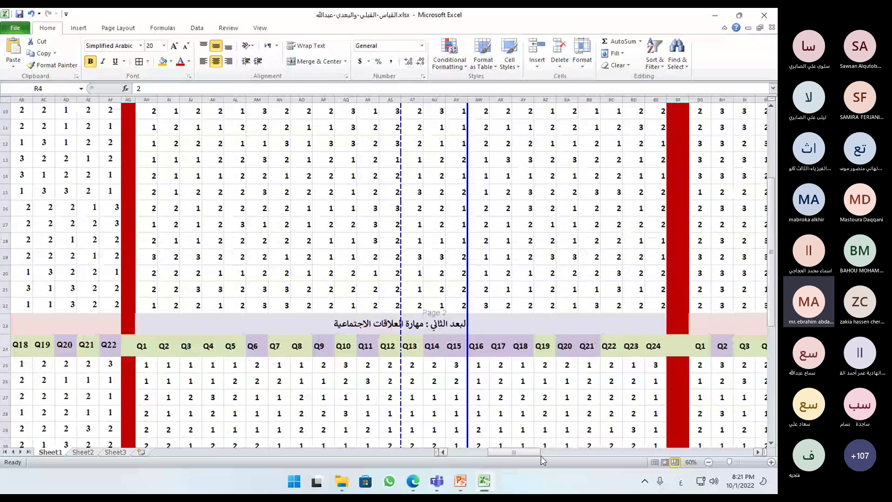
pyautogui.scroll(3, 627, 134)
pyautogui.moveTo(537, 451); pyautogui.dragTo(480, 451)
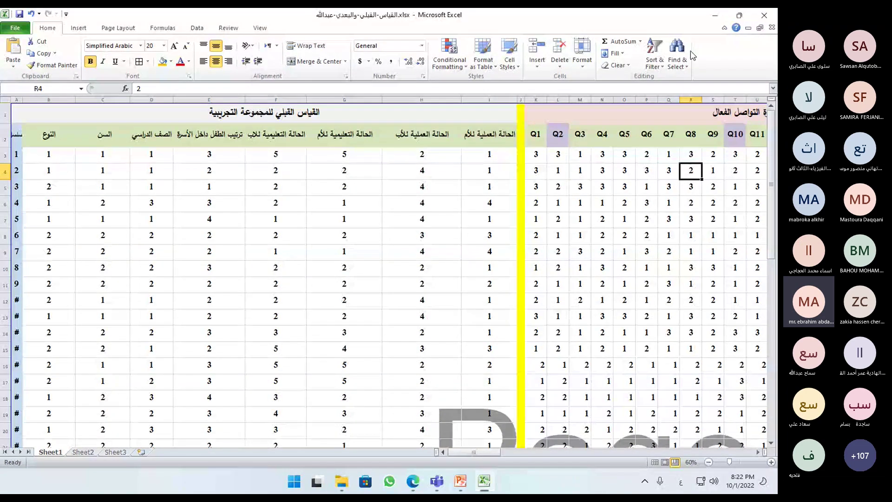
# Examine the pre-measurement title of the experimental group and the matching control group section further down the sheet
pyautogui.doubleClick(302, 112)
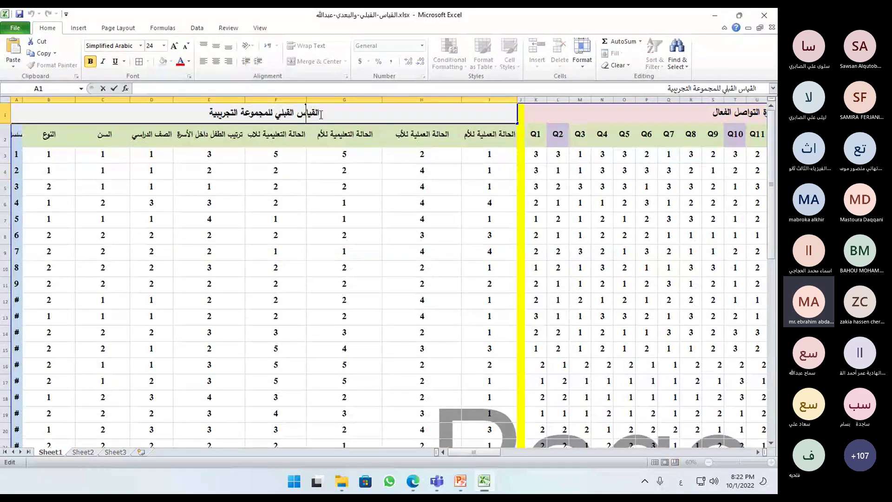
pyautogui.moveTo(320, 112); pyautogui.dragTo(188, 108)
pyautogui.click(186, 114)
pyautogui.click(198, 113)
pyautogui.moveTo(320, 113); pyautogui.dragTo(204, 116)
pyautogui.click(319, 112)
pyautogui.click(207, 112)
pyautogui.click(204, 116)
pyautogui.moveTo(474, 452)
pyautogui.mouseDown()
pyautogui.moveTo(525, 456)
pyautogui.moveTo(491, 456)
pyautogui.mouseUp()
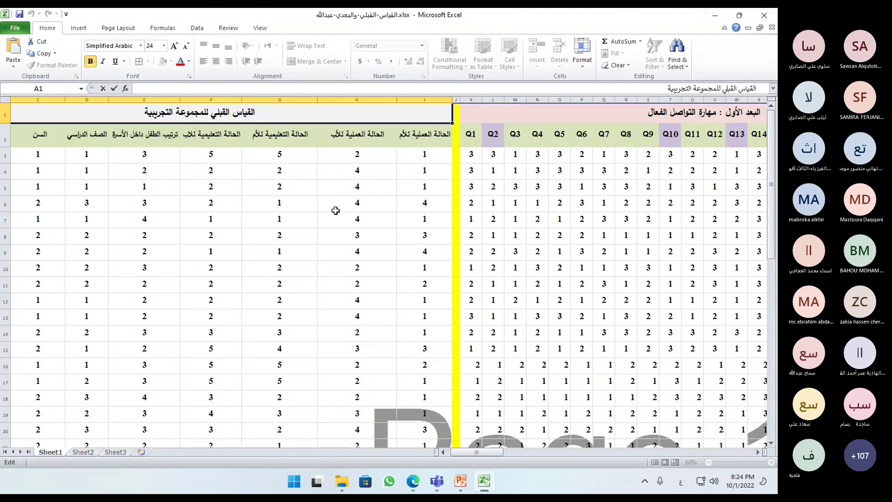
pyautogui.scroll(-3, 336, 210)
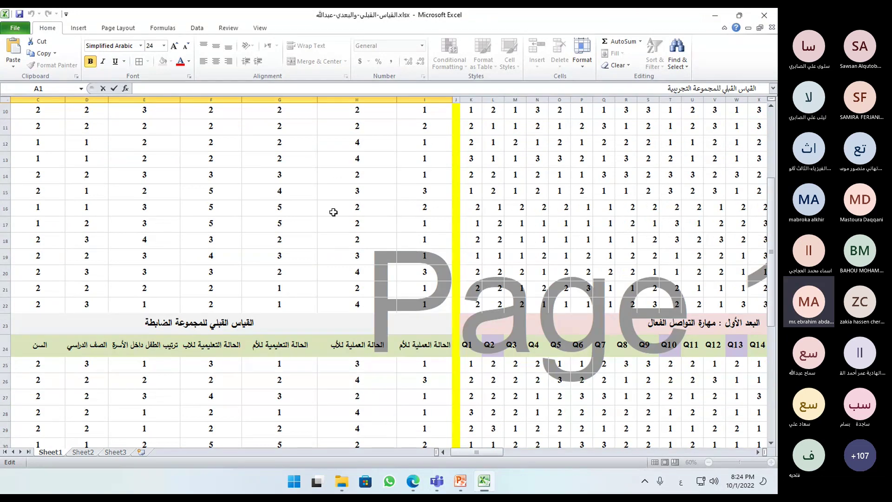
pyautogui.scroll(3, 333, 212)
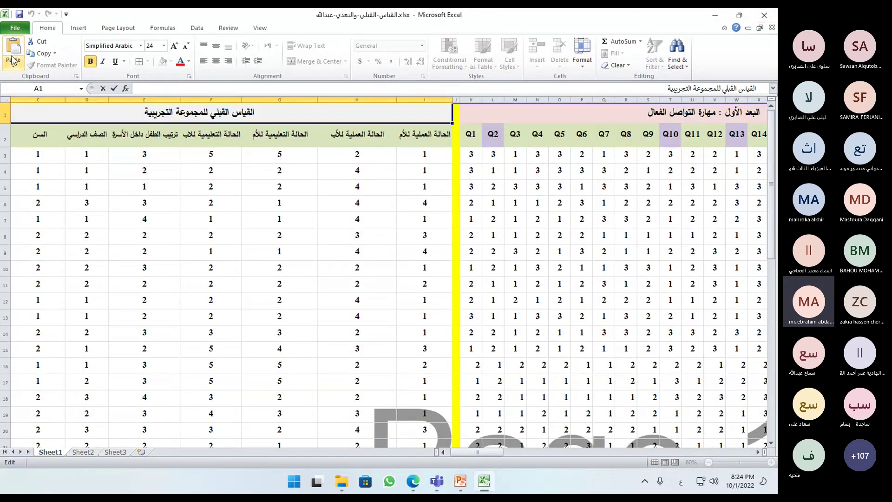
# Save a copy of the workbook to the Desktop in Excel Workbook (*.xlsx) format, keeping its file name
pyautogui.click(16, 27)
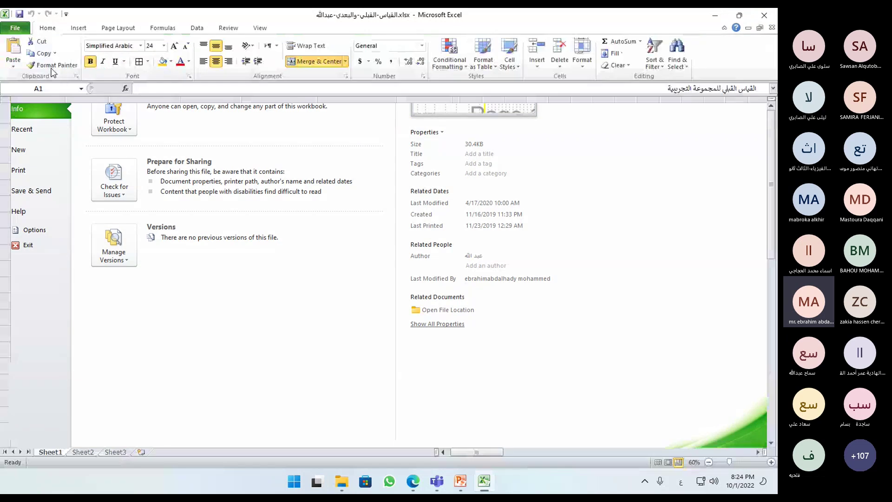
pyautogui.click(53, 71)
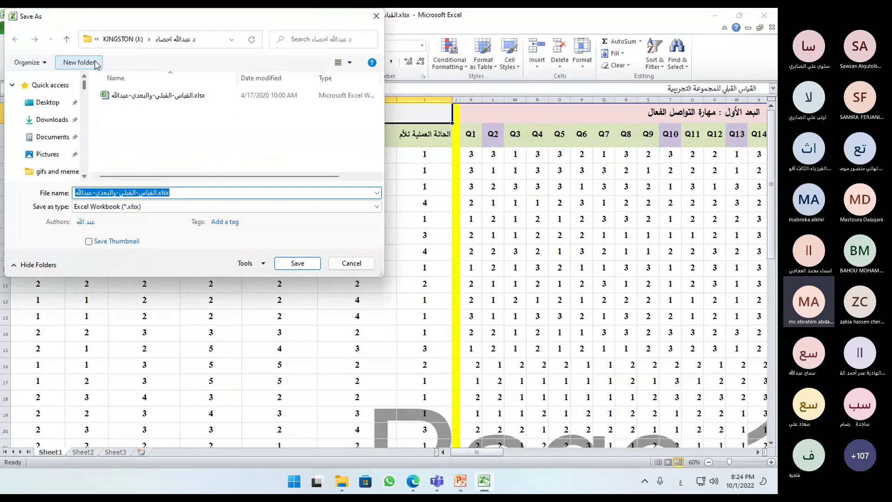
pyautogui.click(47, 102)
pyautogui.click(297, 262)
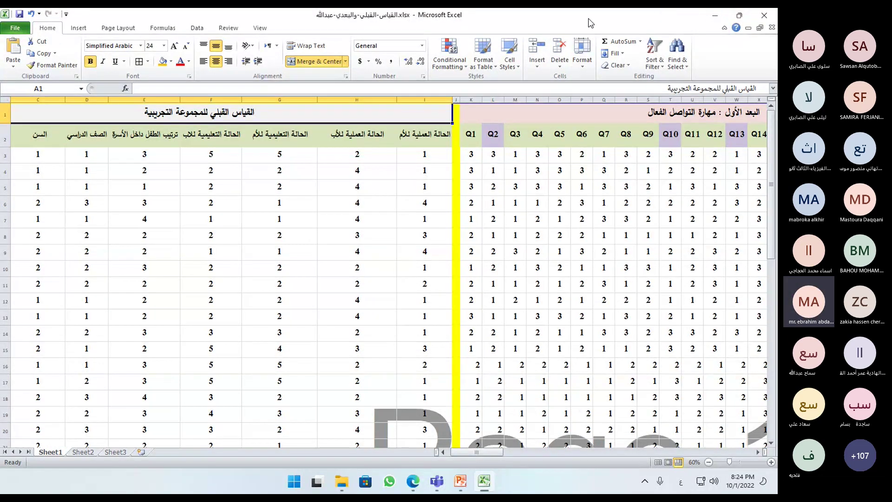
# Minimize the statistics folder window in File Explorer and return to the coded data workbook in Excel
pyautogui.click(715, 15)
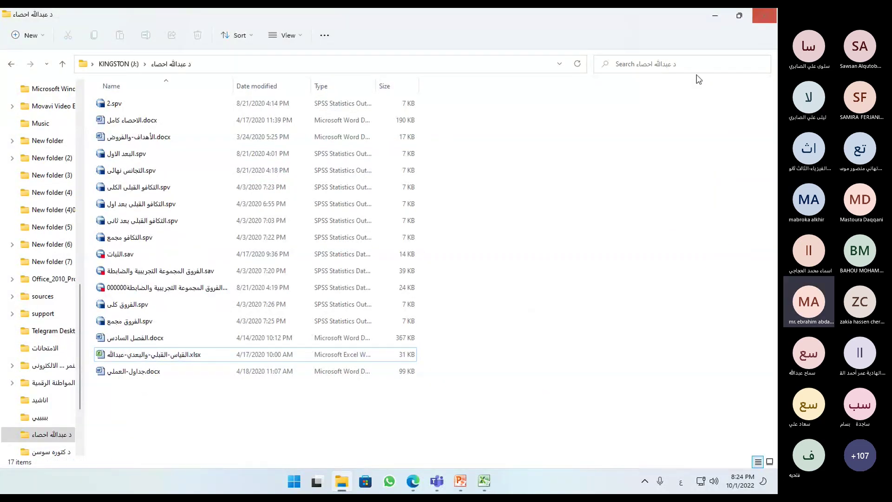
pyautogui.click(715, 16)
pyautogui.click(483, 480)
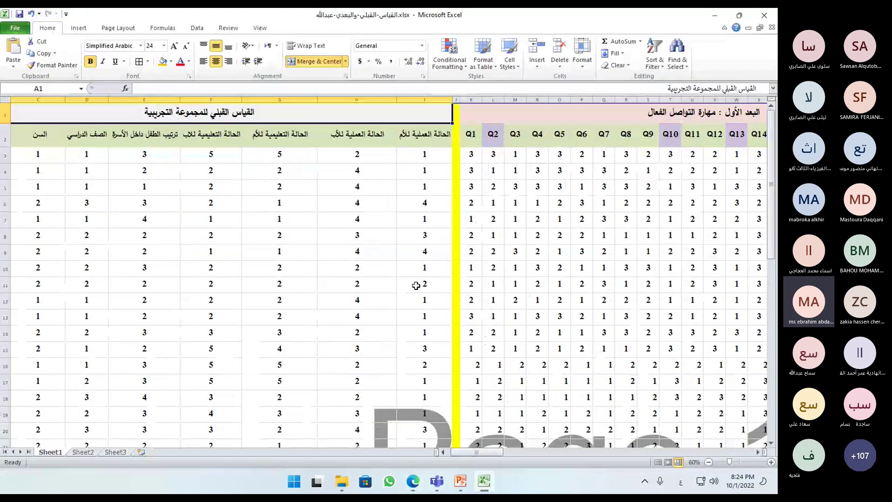
pyautogui.scroll(-5, 435, 262)
pyautogui.scroll(2, 435, 263)
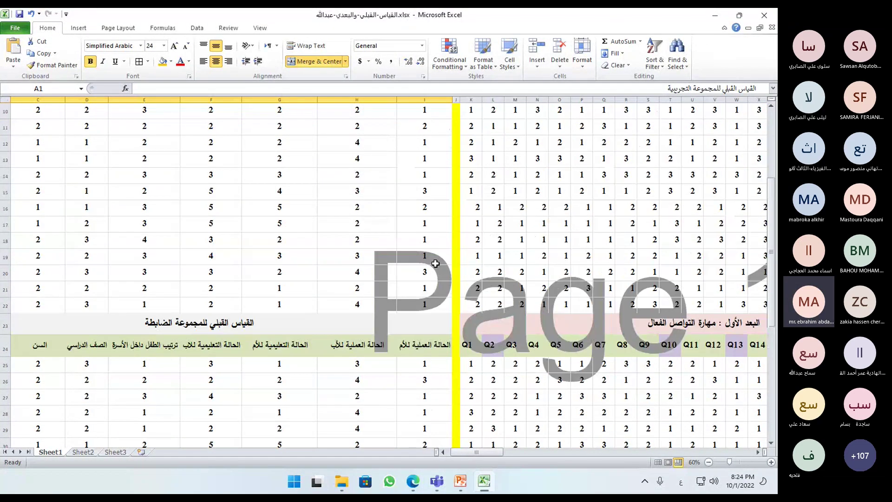
# Widen the mother's education column (الحالة التعليمية للأم) in the coded data sheet
pyautogui.scroll(-13, 434, 267)
pyautogui.scroll(12, 432, 273)
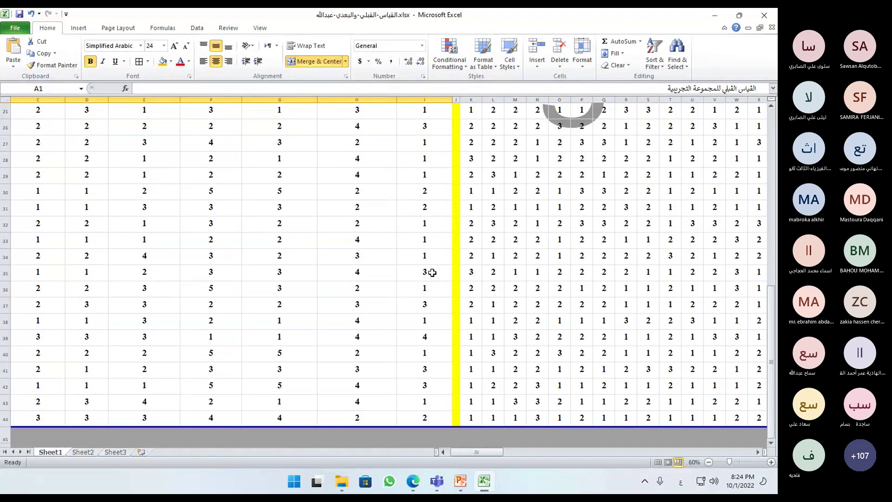
pyautogui.scroll(4, 432, 273)
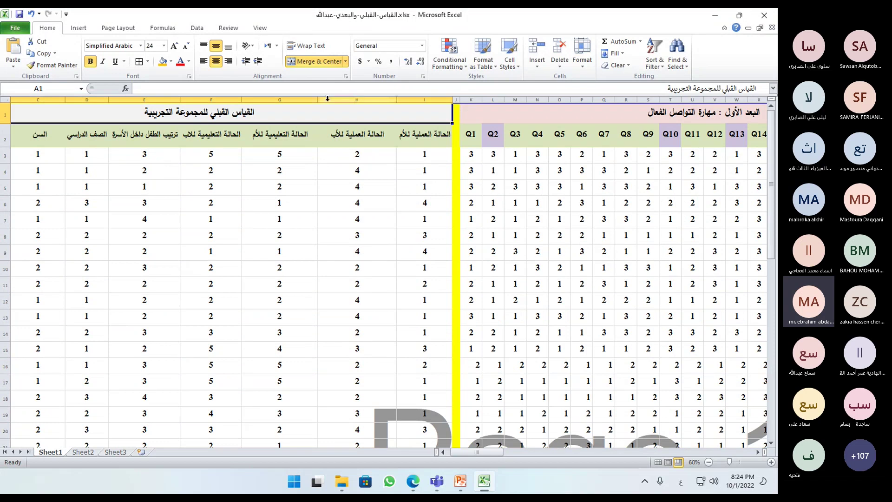
pyautogui.moveTo(317, 100); pyautogui.dragTo(340, 101)
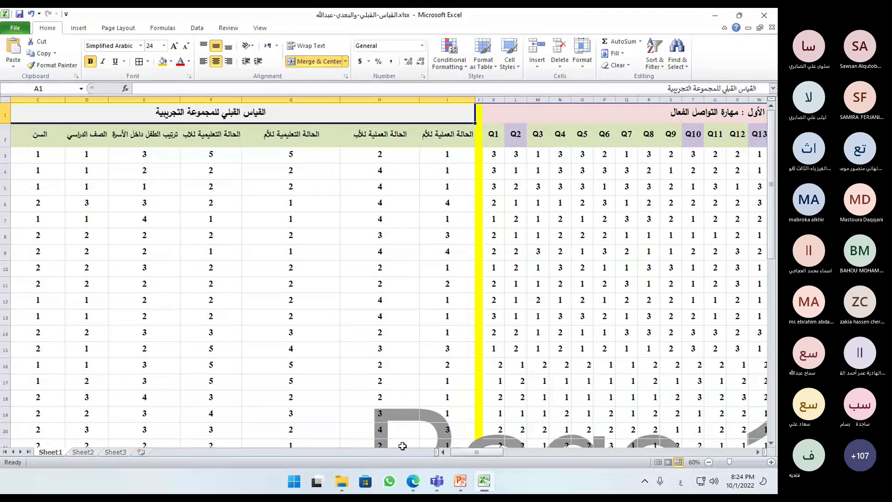
# Bring the first demographic columns into view, check the الاحتياجات التدريبية responses sheet in the browser, and return to the Excel workbook
pyautogui.moveTo(481, 452)
pyautogui.mouseDown()
pyautogui.moveTo(497, 452)
pyautogui.moveTo(478, 447)
pyautogui.mouseUp()
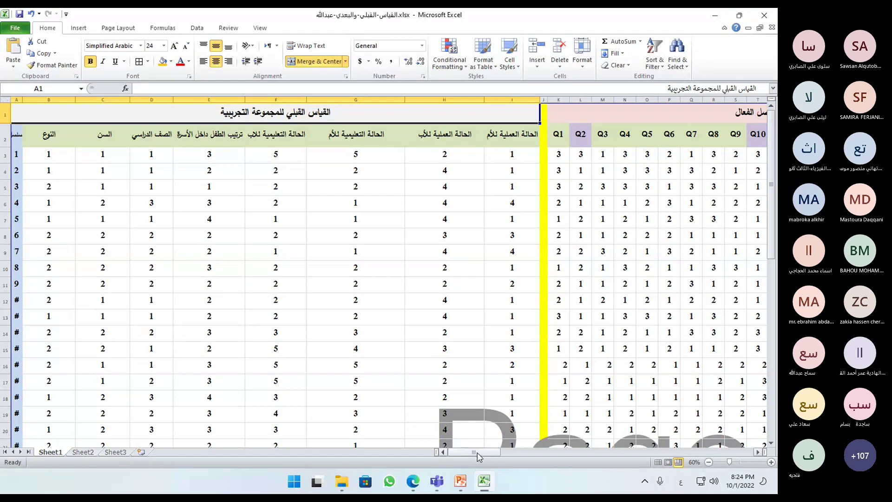
pyautogui.moveTo(477, 453)
pyautogui.mouseDown()
pyautogui.moveTo(490, 451)
pyautogui.moveTo(476, 451)
pyautogui.mouseUp()
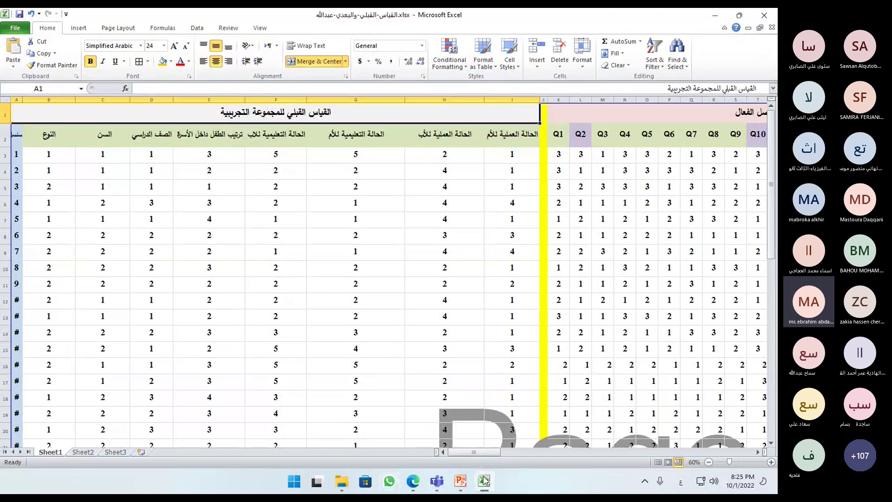
pyautogui.click(413, 481)
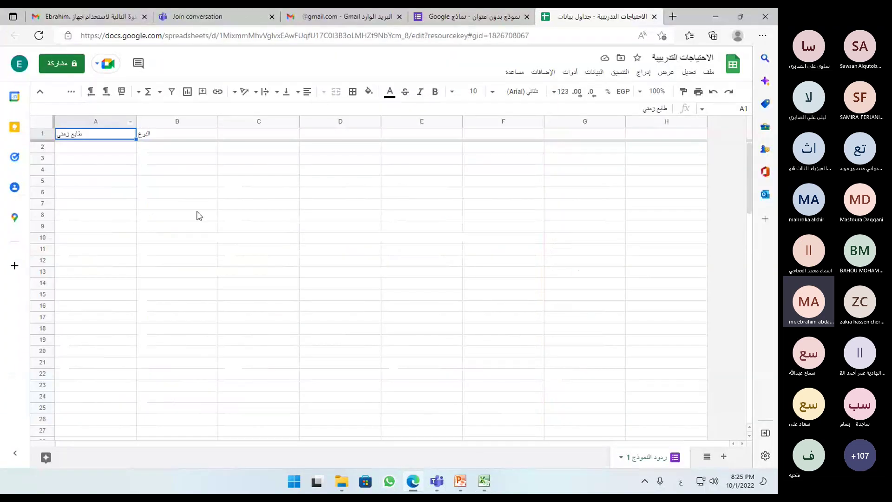
pyautogui.click(487, 476)
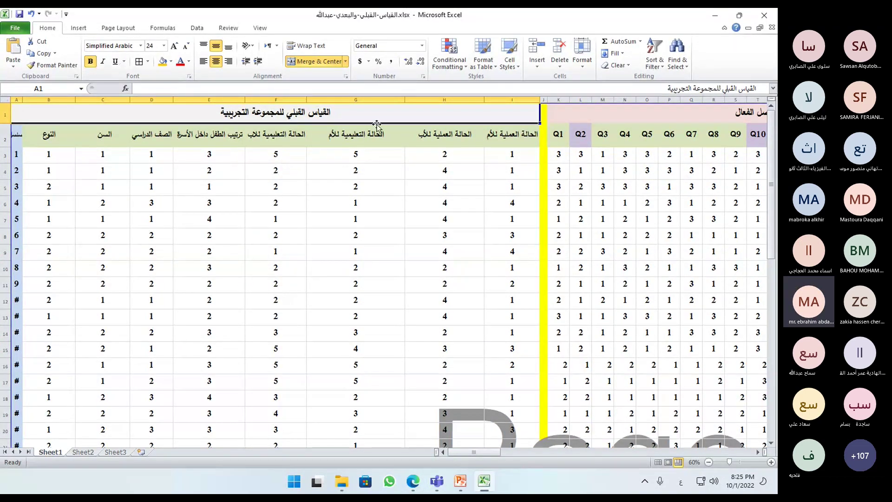
# Select the experimental group's demographic codes from النوع to الحالة العملية للأم, and then the control group's matching block
pyautogui.moveTo(525, 156); pyautogui.dragTo(47, 188)
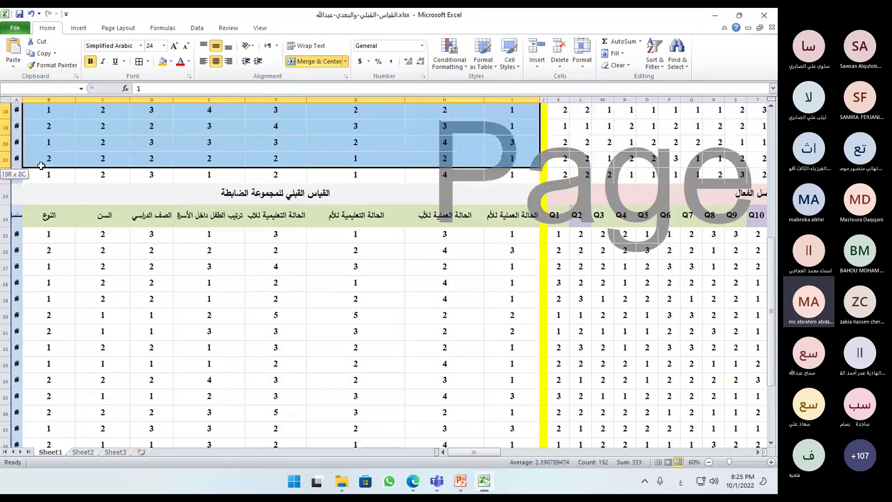
pyautogui.click(297, 379)
pyautogui.moveTo(524, 230); pyautogui.dragTo(46, 417)
pyautogui.scroll(3, 574, 256)
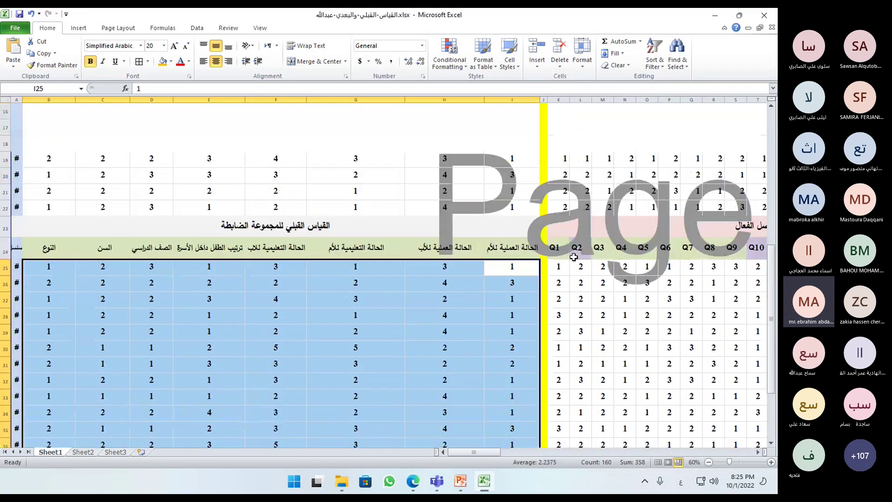
# Compare the experimental group's pre-measurement data with the control group section below it, and return to the top of the sheet
pyautogui.scroll(3, 573, 257)
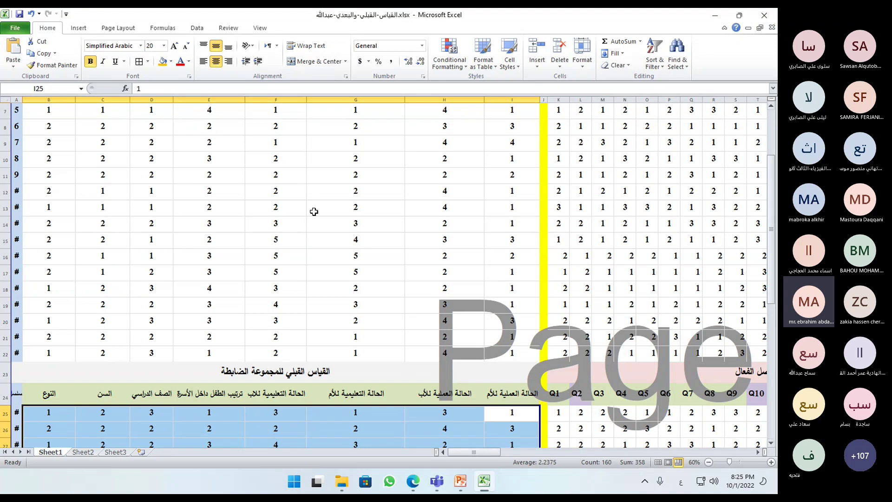
pyautogui.scroll(2, 265, 265)
pyautogui.scroll(-5, 265, 279)
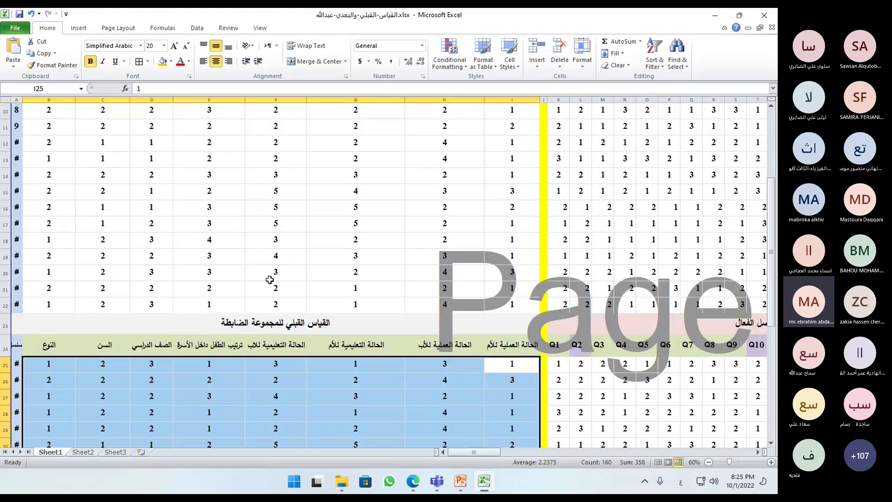
pyautogui.scroll(2, 305, 305)
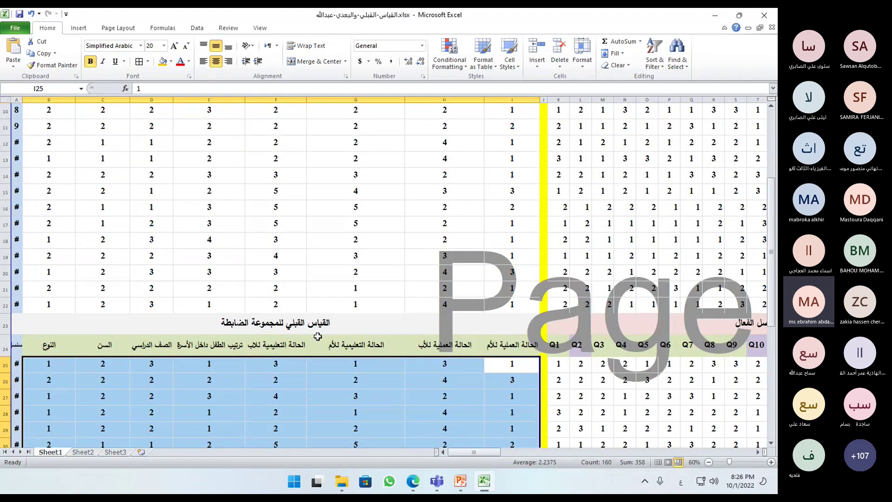
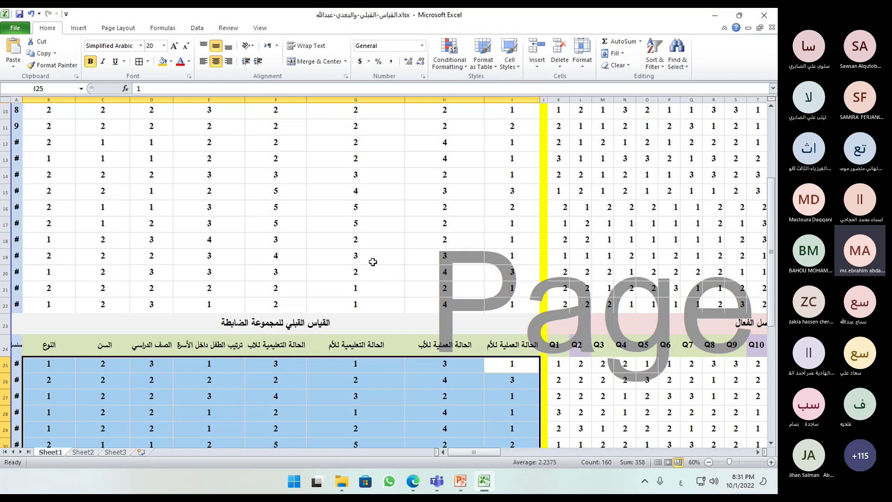
pyautogui.scroll(-10, 372, 259)
pyautogui.scroll(5, 360, 321)
pyautogui.scroll(8, 367, 304)
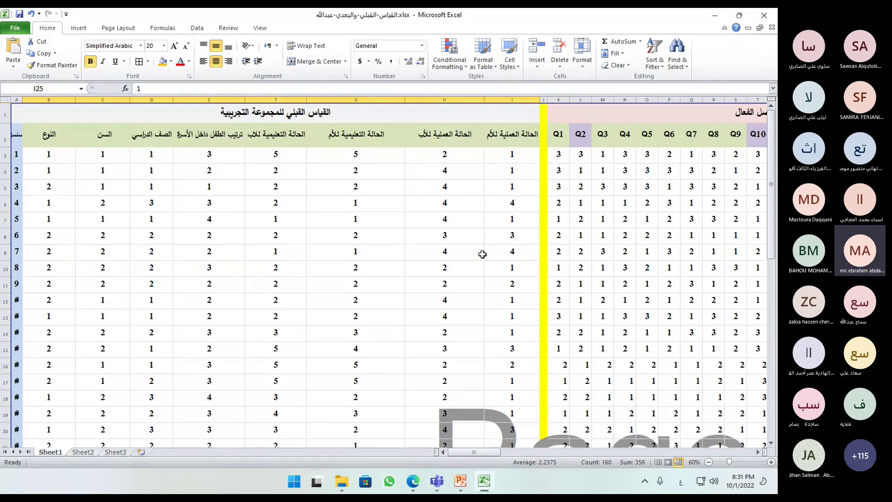
# Save the workbook to the Desktop in Excel Workbook (*.xlsx) format, replacing the existing file of the same name, and close it
pyautogui.click(765, 15)
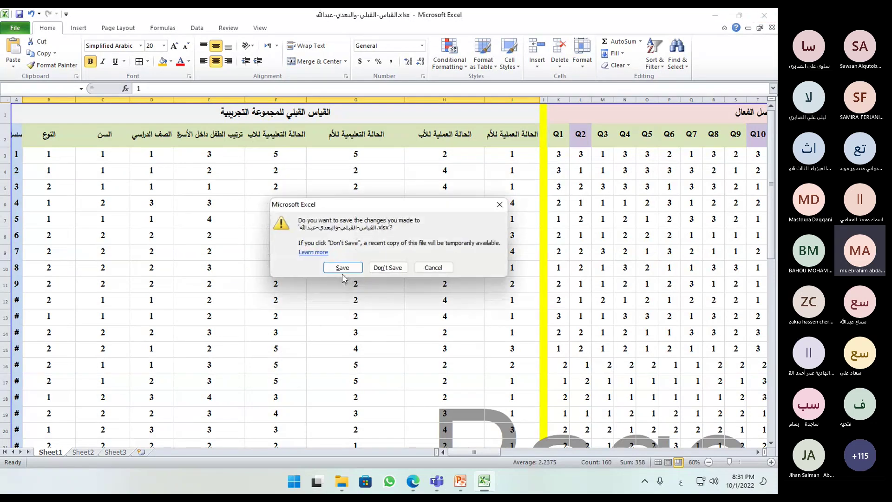
pyautogui.click(500, 205)
pyautogui.click(16, 28)
pyautogui.click(29, 60)
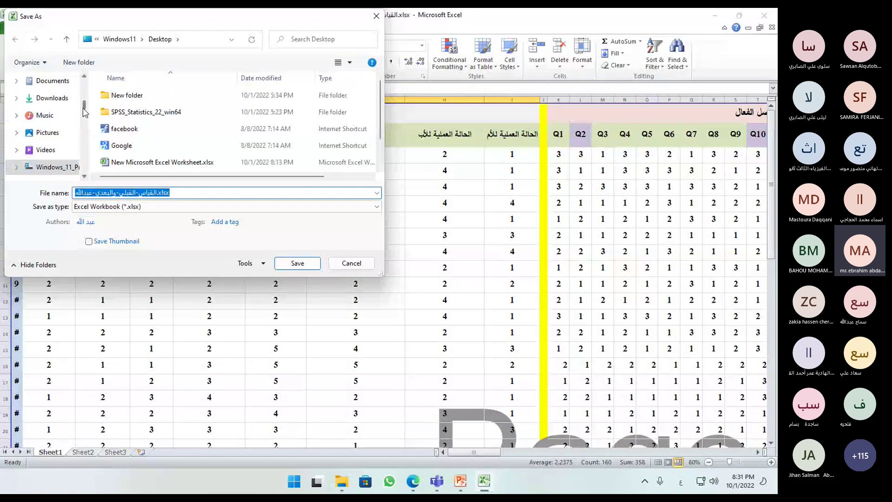
pyautogui.moveTo(84, 106); pyautogui.dragTo(85, 82)
pyautogui.click(48, 102)
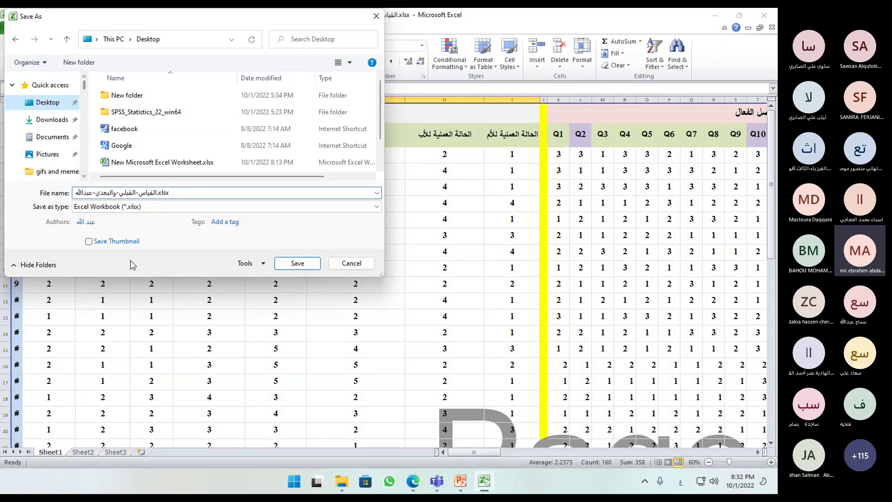
pyautogui.click(298, 264)
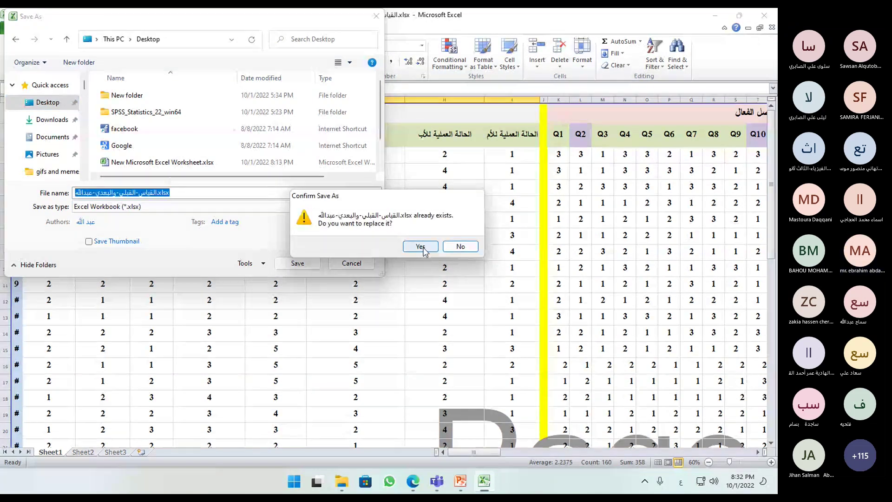
pyautogui.click(421, 246)
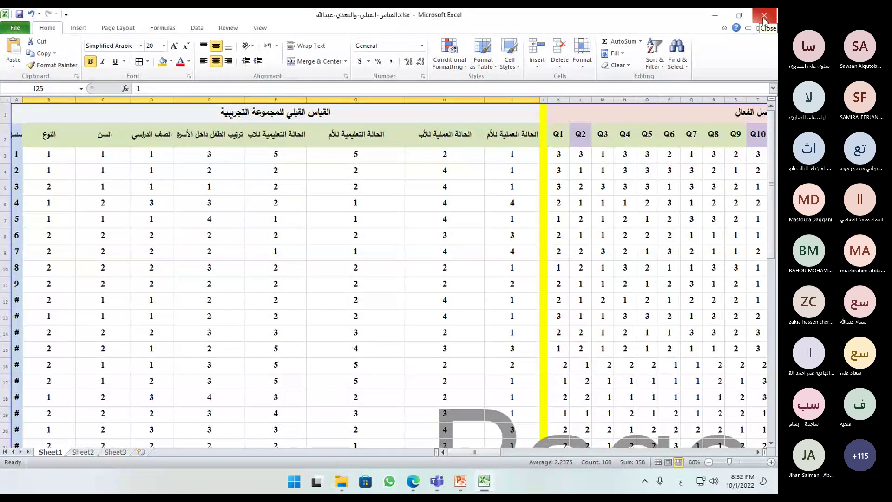
pyautogui.click(764, 20)
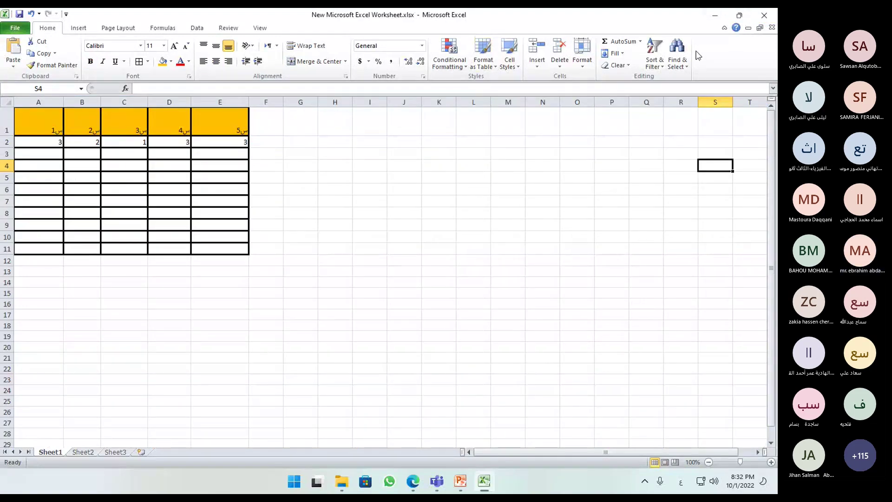
# Minimize the New Microsoft Excel Worksheet.xlsx window and close the browser to reach the desktop
pyautogui.click(718, 17)
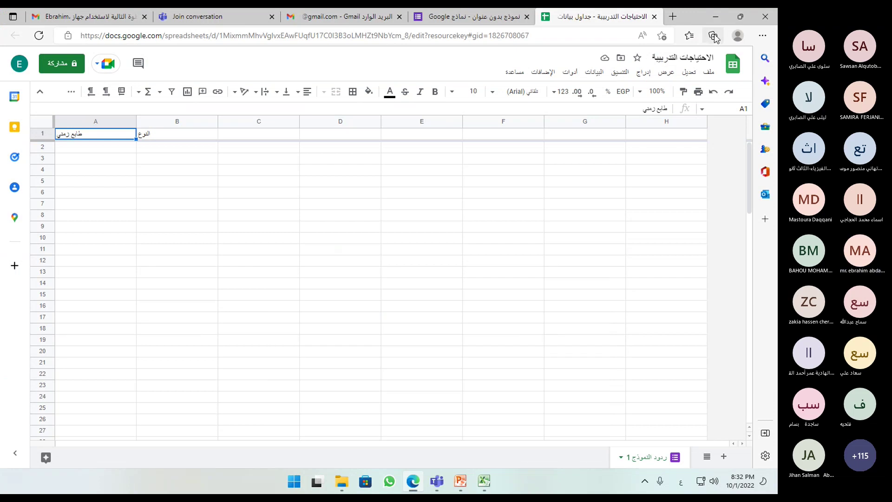
pyautogui.click(764, 18)
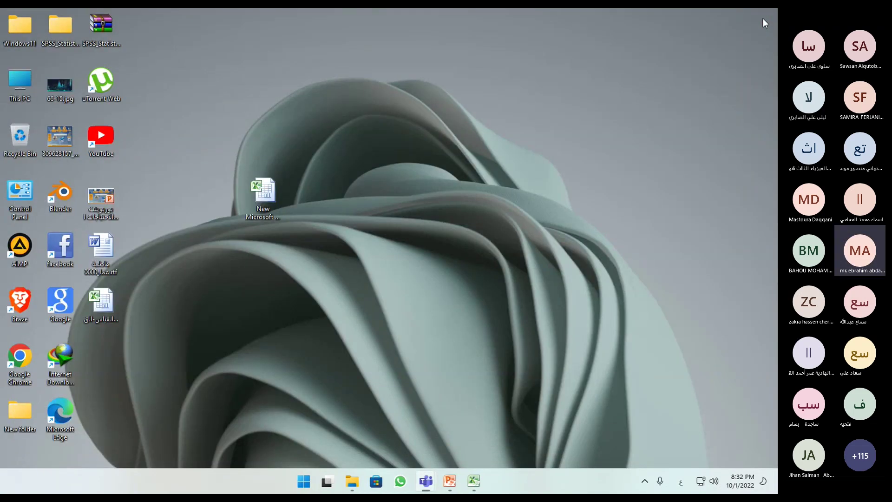
pyautogui.rightClick(203, 152)
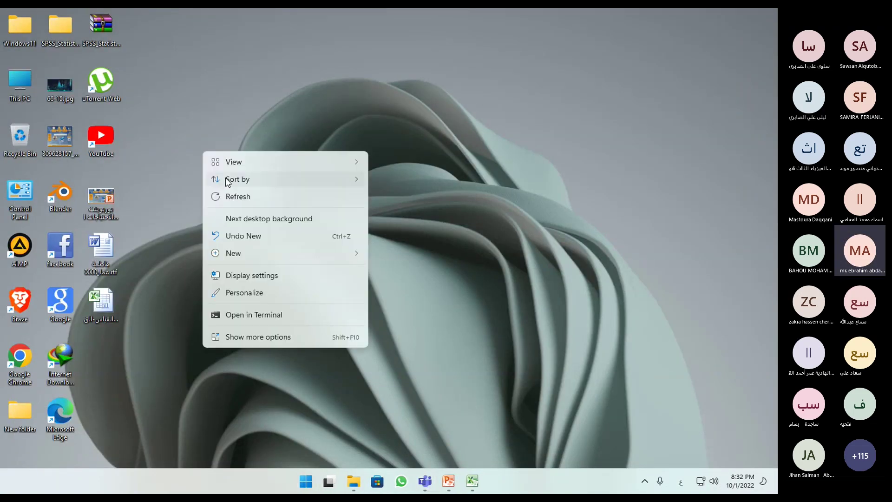
pyautogui.click(213, 99)
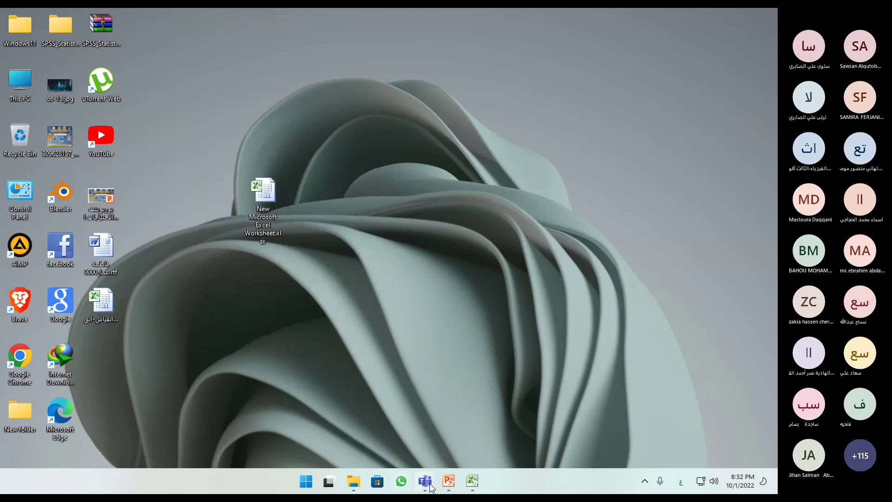
# Switch to the بوربوينت الاحتياجات التدريبية.pptx presentation in PowerPoint and select slide 12
pyautogui.click(448, 483)
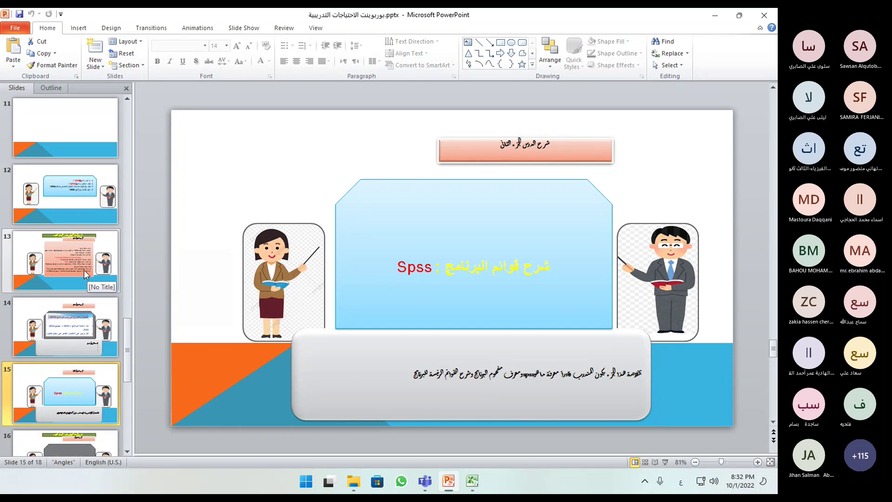
pyautogui.click(71, 200)
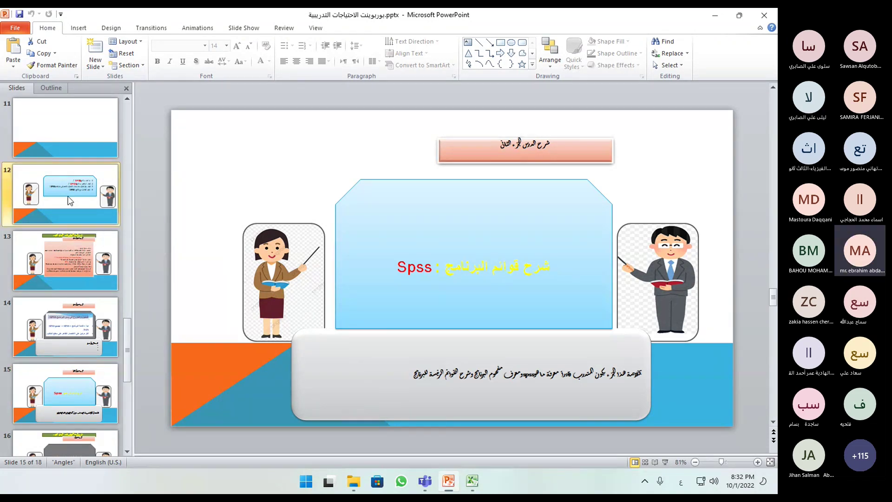